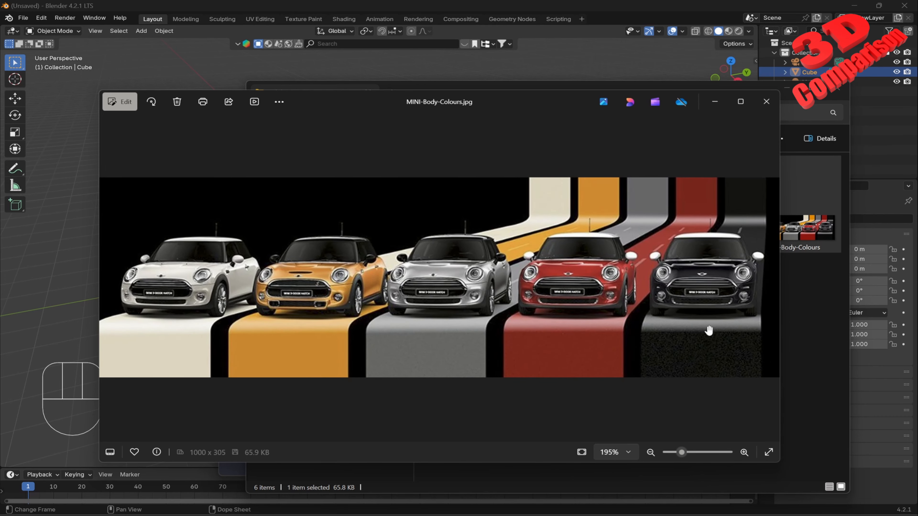
# Step: Close the MINI-Body-Colours reference image and select the mini_cooper FBX file in the Mini cooper folder
pyautogui.scroll(-1, 708, 330)
pyautogui.click(767, 107)
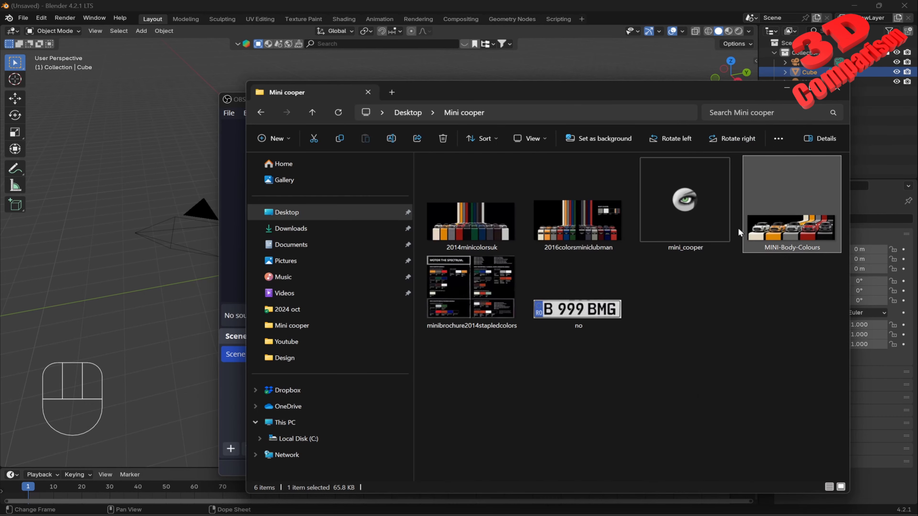
pyautogui.click(694, 217)
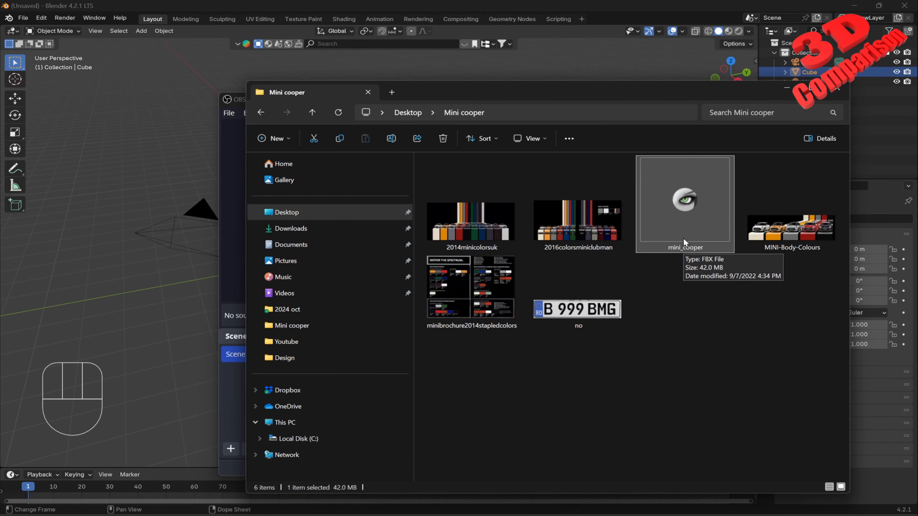
# Step: Switch to Blender and import mini_cooper.FBX from the Mini cooper folder on the Desktop with the default FBX options
pyautogui.click(136, 154)
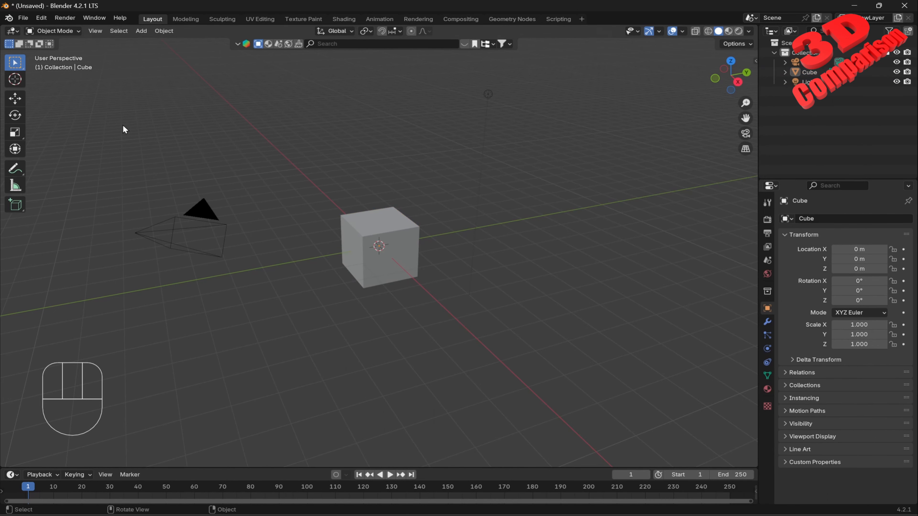
pyautogui.click(22, 17)
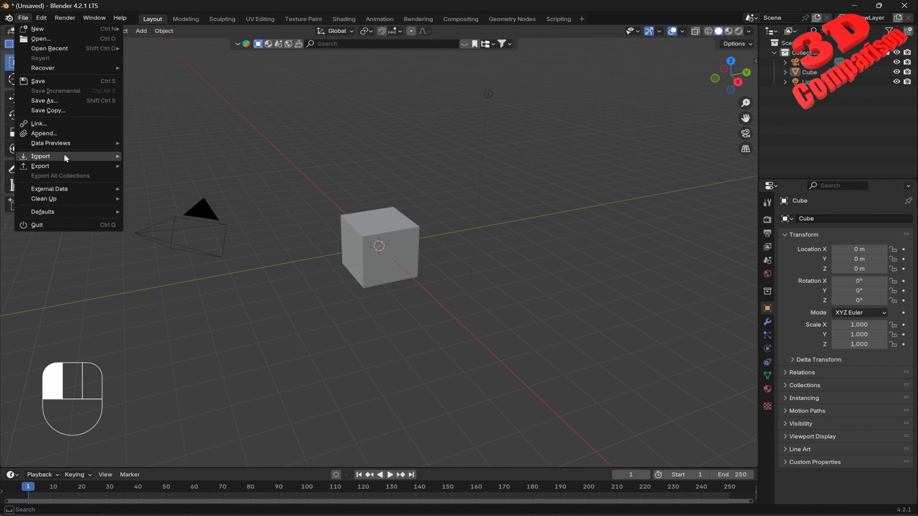
pyautogui.moveTo(65, 158)
pyautogui.click(189, 245)
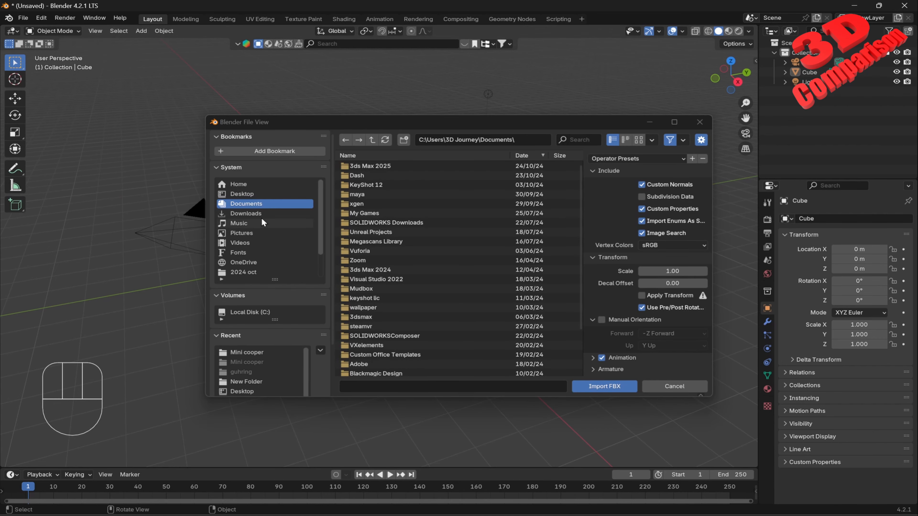
pyautogui.click(261, 195)
pyautogui.doubleClick(371, 166)
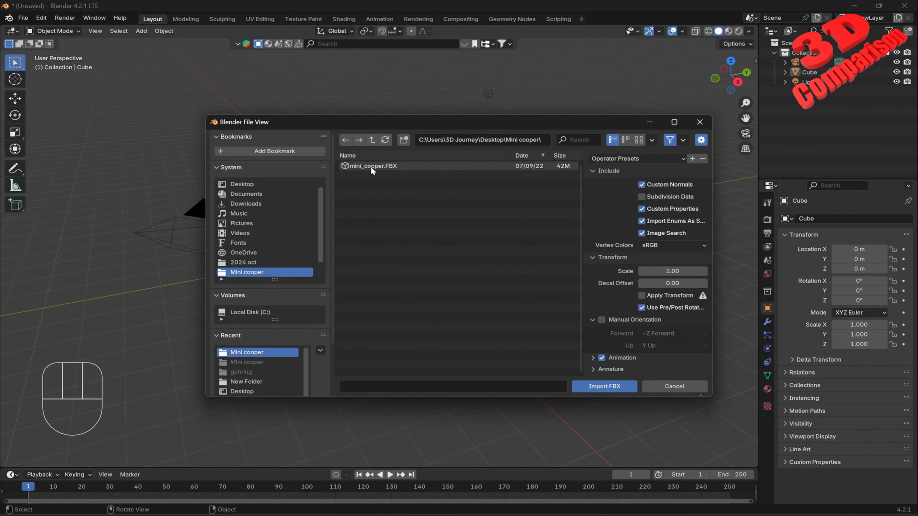
pyautogui.click(378, 166)
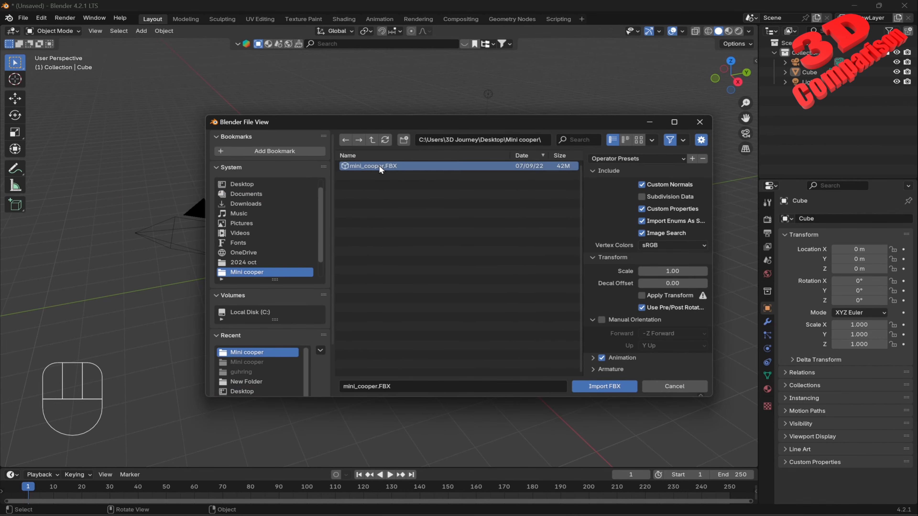
pyautogui.click(606, 387)
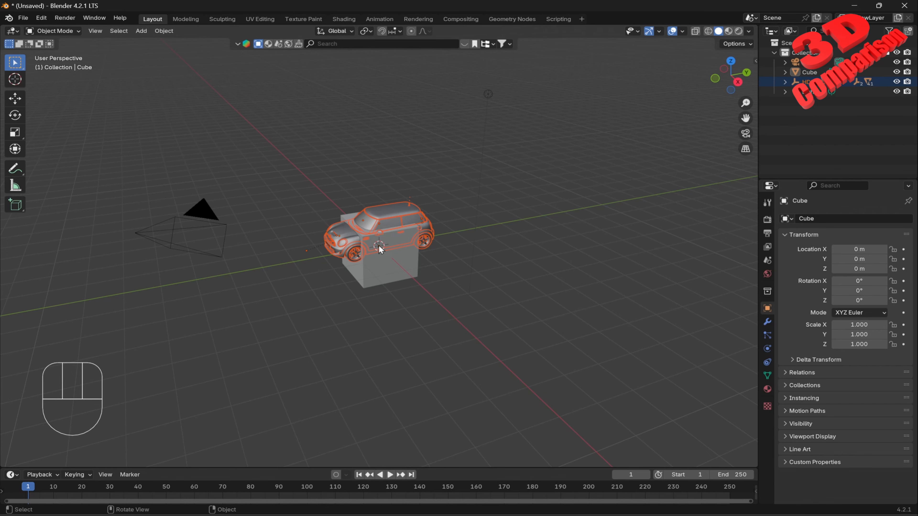
# Step: Measure the car's overall length from front to rear bumper in the right orthographic view, and undo the measurement line
pyautogui.press('KP_1')
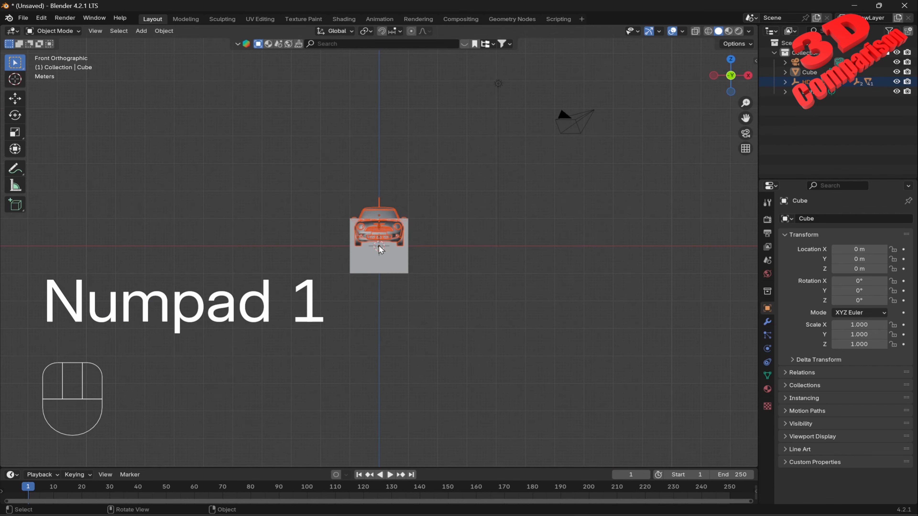
pyautogui.scroll(5, 379, 249)
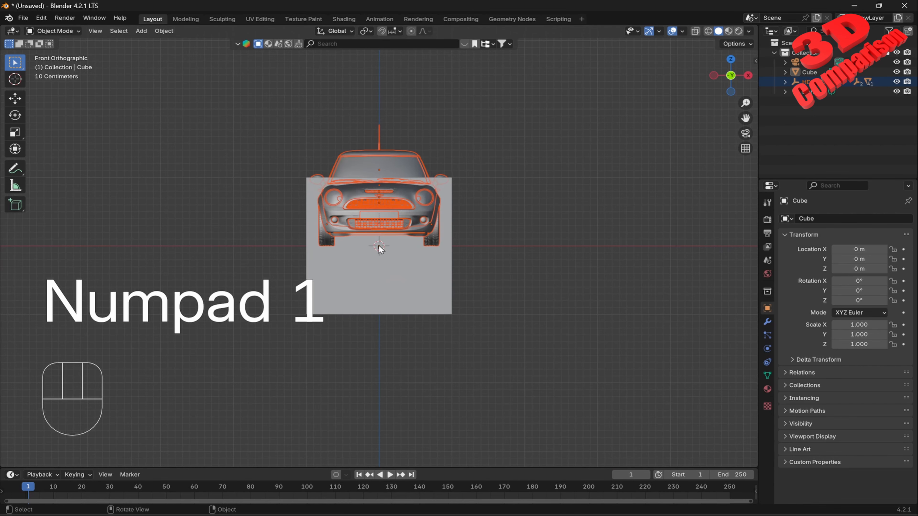
pyautogui.scroll(1, 391, 233)
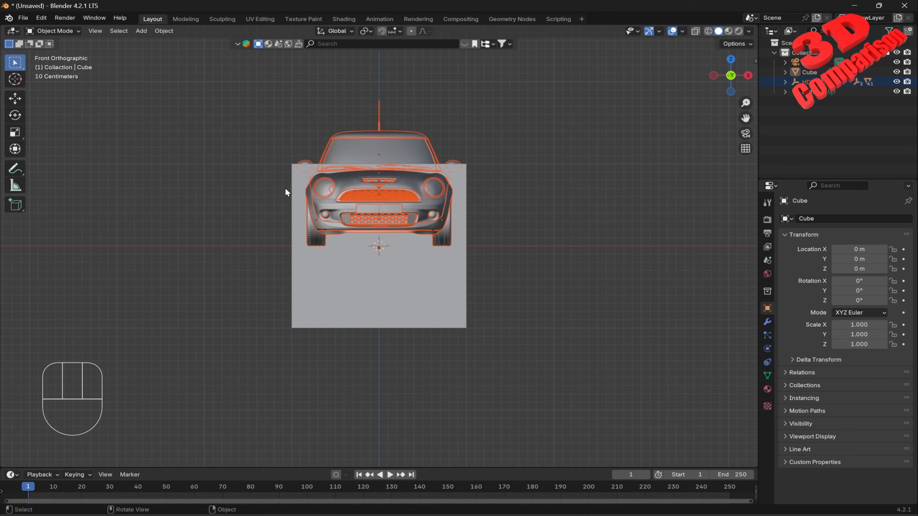
pyautogui.press('KP_3')
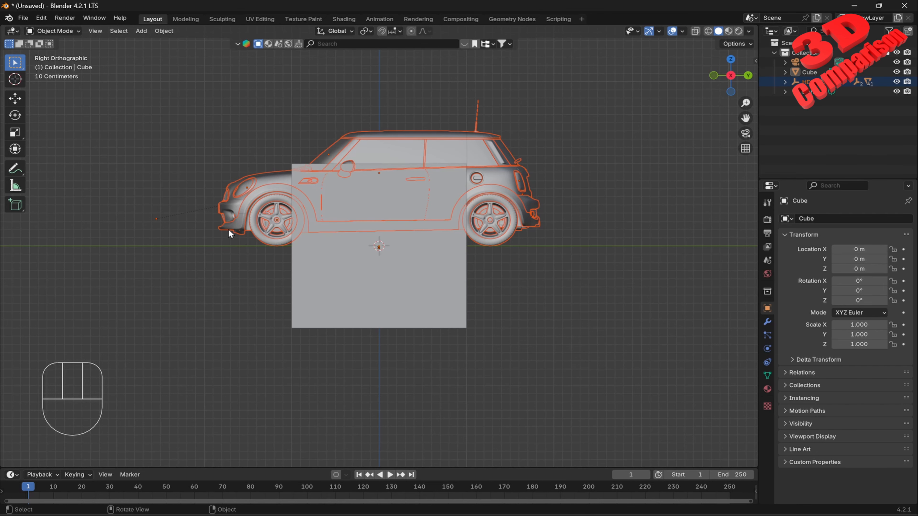
pyautogui.scroll(1, 230, 233)
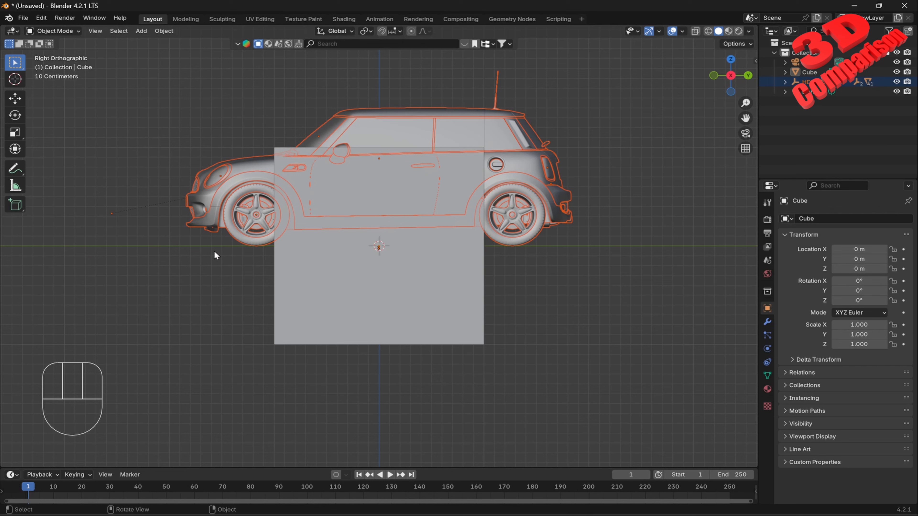
pyautogui.click(201, 266)
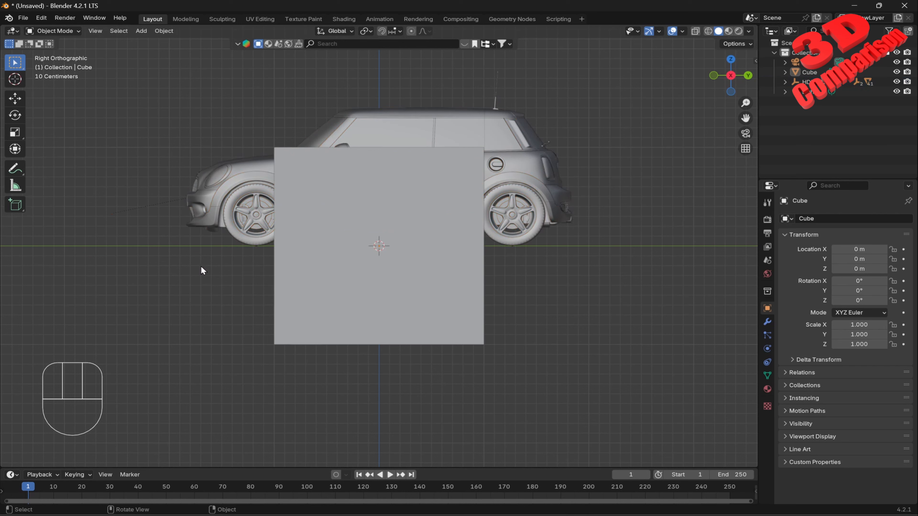
pyautogui.click(19, 189)
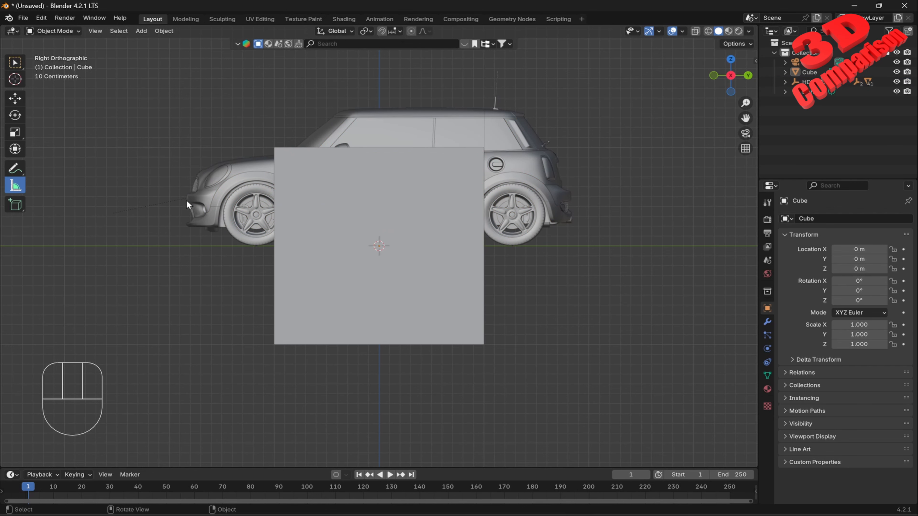
pyautogui.moveTo(187, 200); pyautogui.dragTo(571, 200)
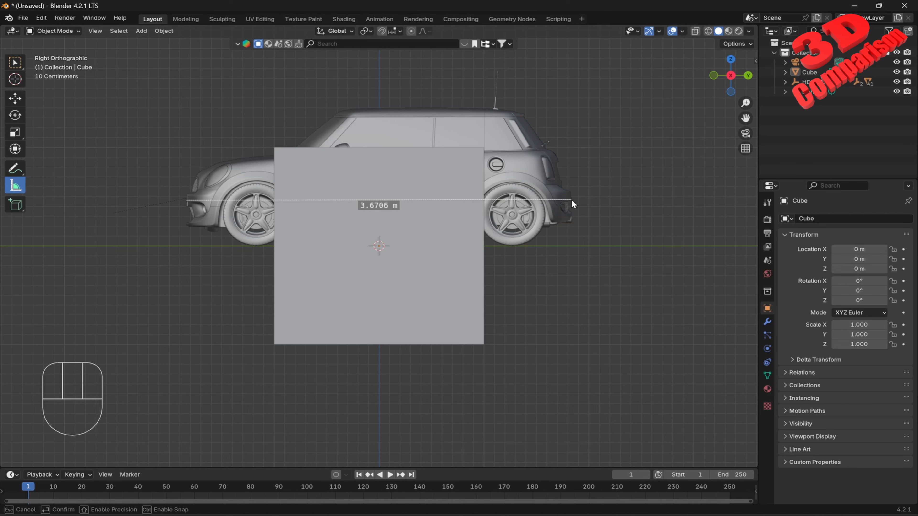
pyautogui.moveTo(572, 199); pyautogui.dragTo(572, 200)
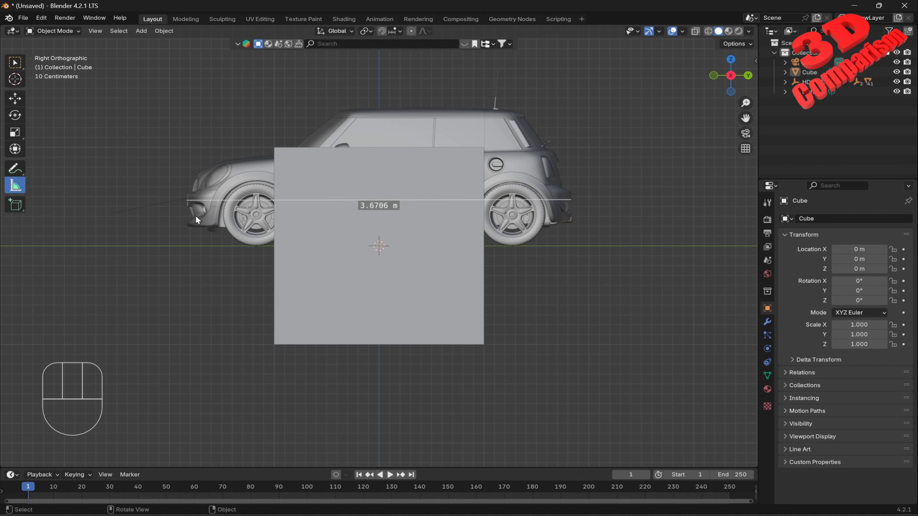
pyautogui.hotkey('ctrl', 'z')
# Step: Delete the default cube that overlaps the imported car
pyautogui.moveTo(220, 219); pyautogui.dragTo(308, 225, button='middle')
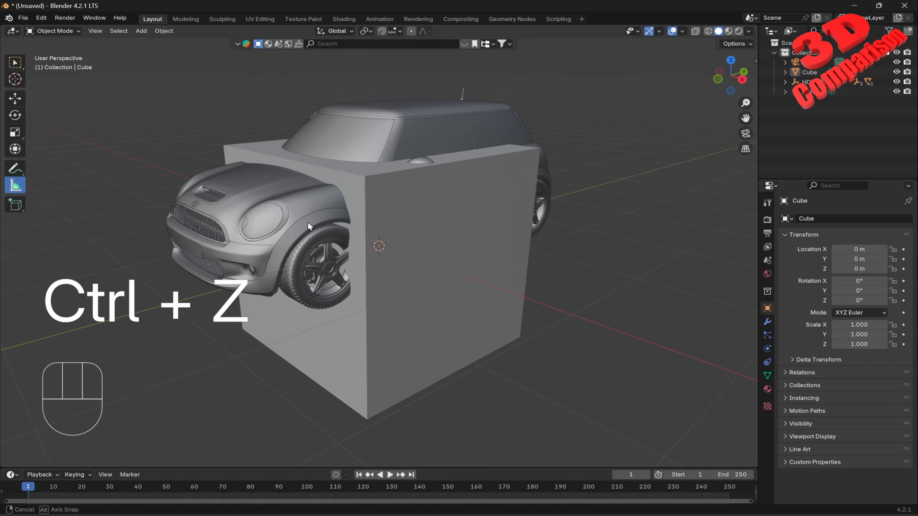
pyautogui.scroll(-3, 395, 235)
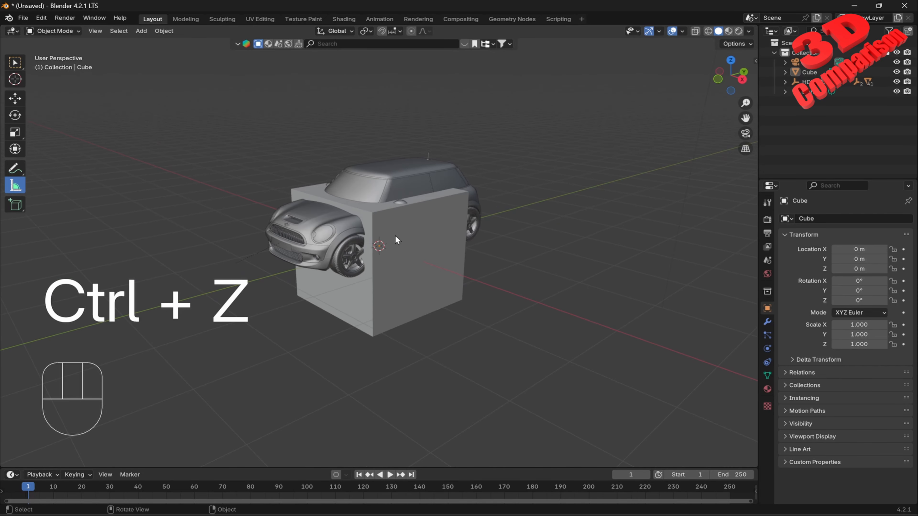
pyautogui.click(408, 255)
pyautogui.press('Delete')
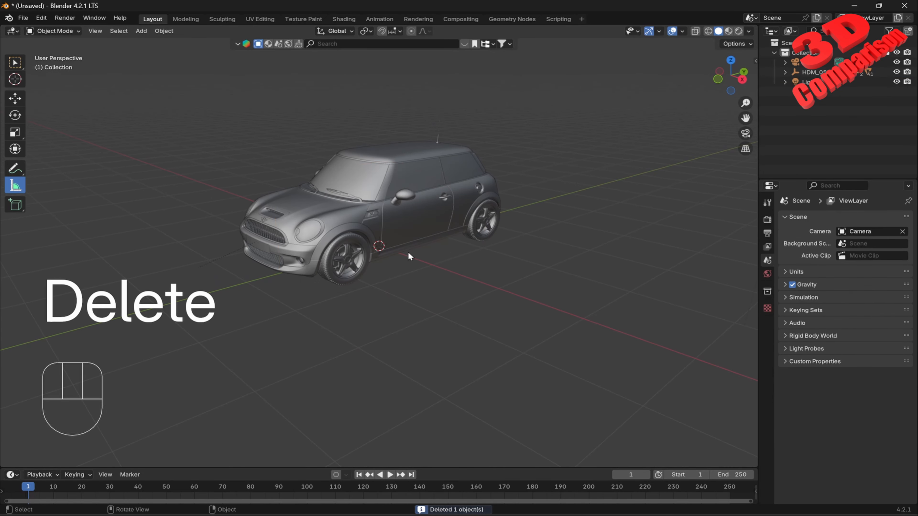
pyautogui.scroll(2, 408, 252)
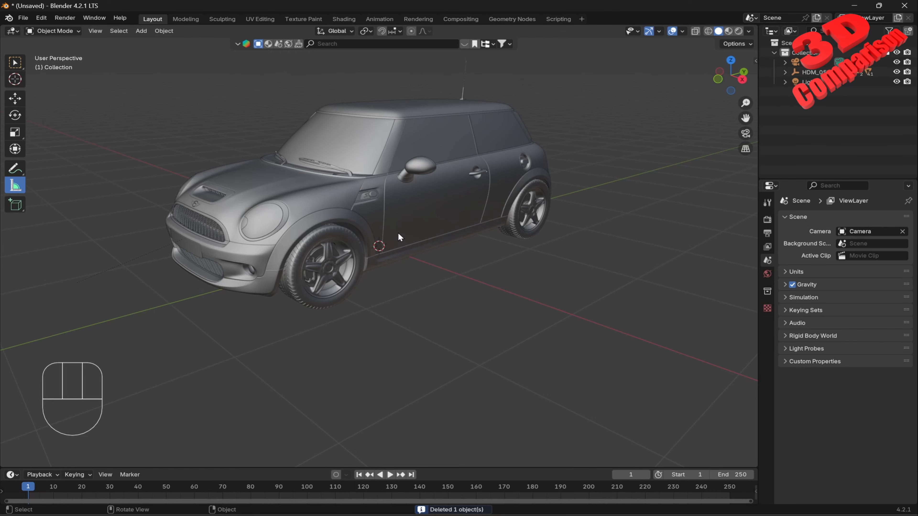
# Step: Open MINI-Body-Colours from the Mini cooper folder and examine the coloured stripes beneath the cars, and close it
pyautogui.moveTo(507, 515)
pyautogui.click(541, 482)
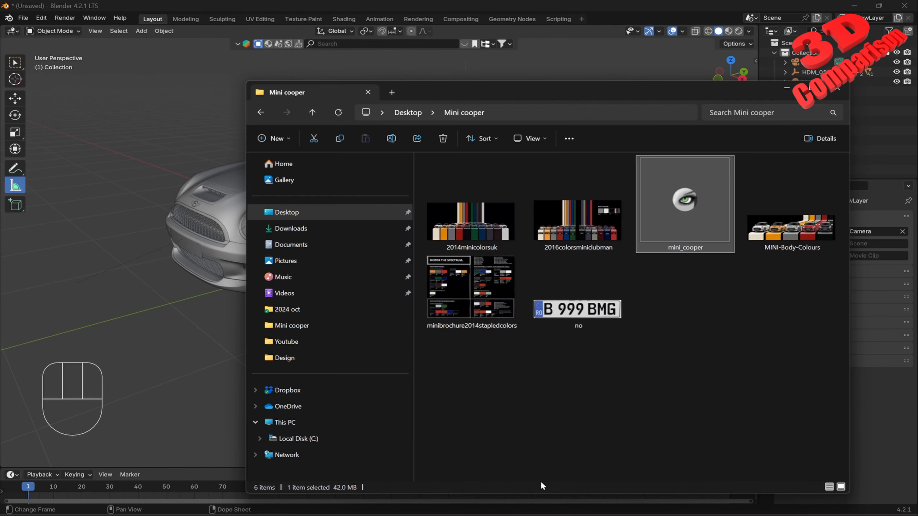
pyautogui.doubleClick(792, 228)
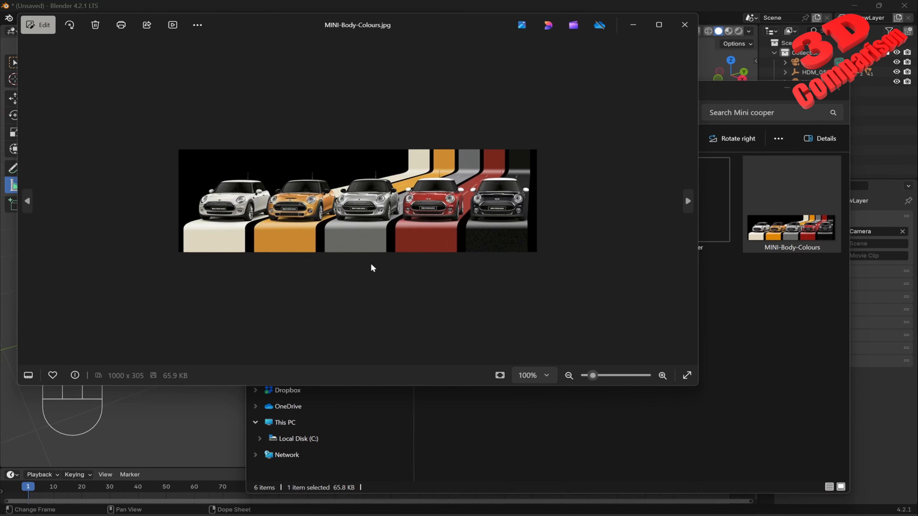
pyautogui.click(660, 31)
pyautogui.scroll(3, 363, 270)
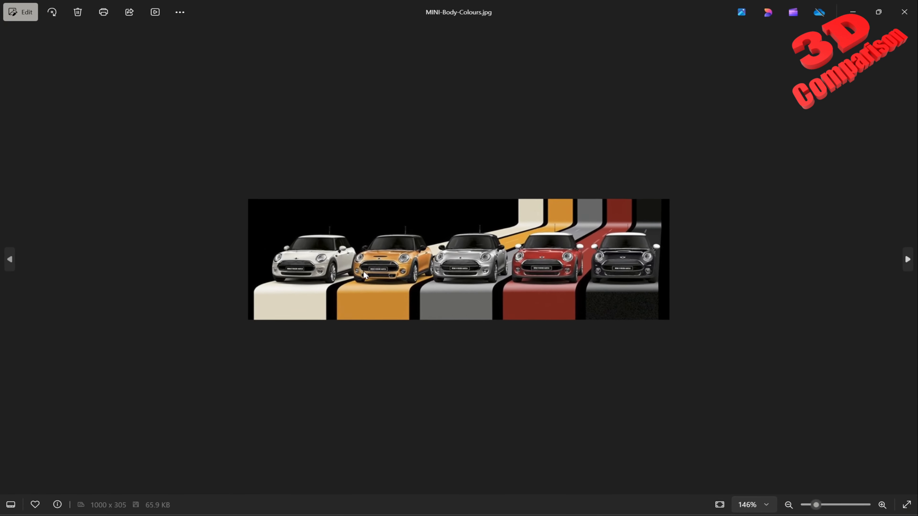
pyautogui.scroll(2, 350, 282)
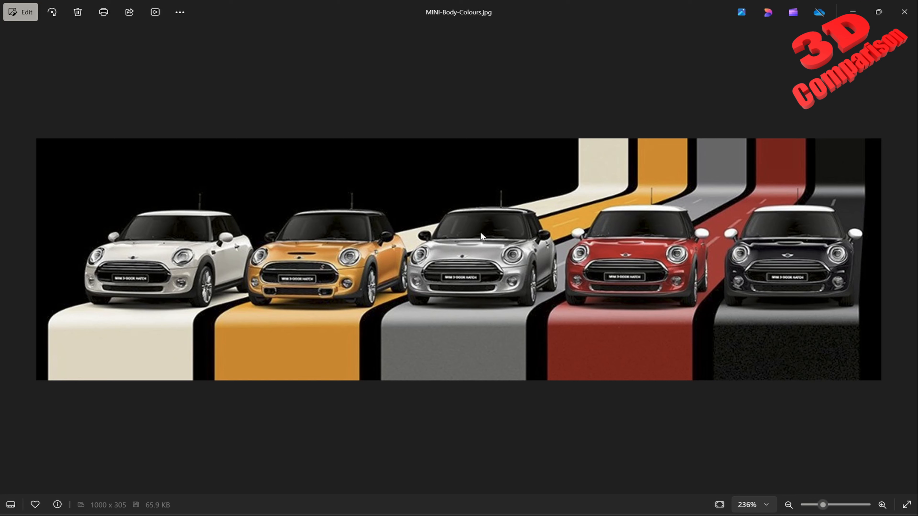
pyautogui.click(860, 15)
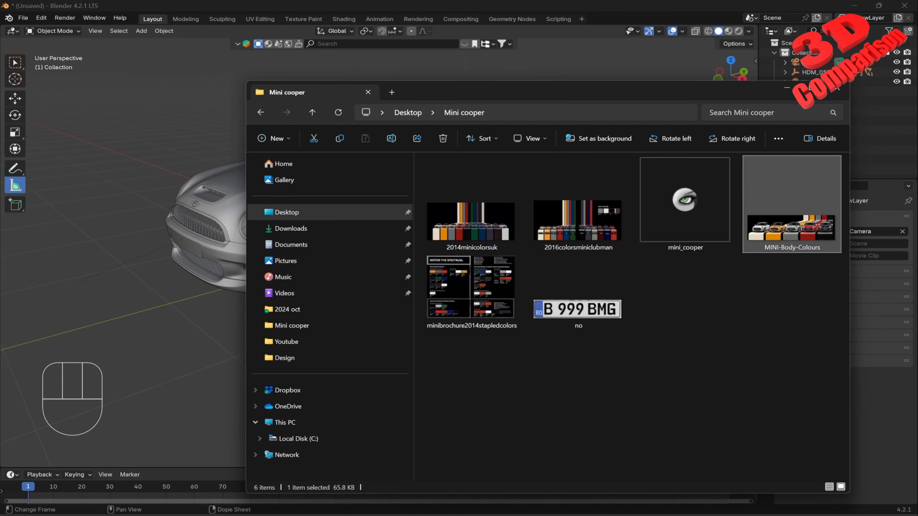
# Step: Return to Blender and add a plane mesh at the world origin under the car
pyautogui.click(217, 313)
pyautogui.scroll(-2, 431, 292)
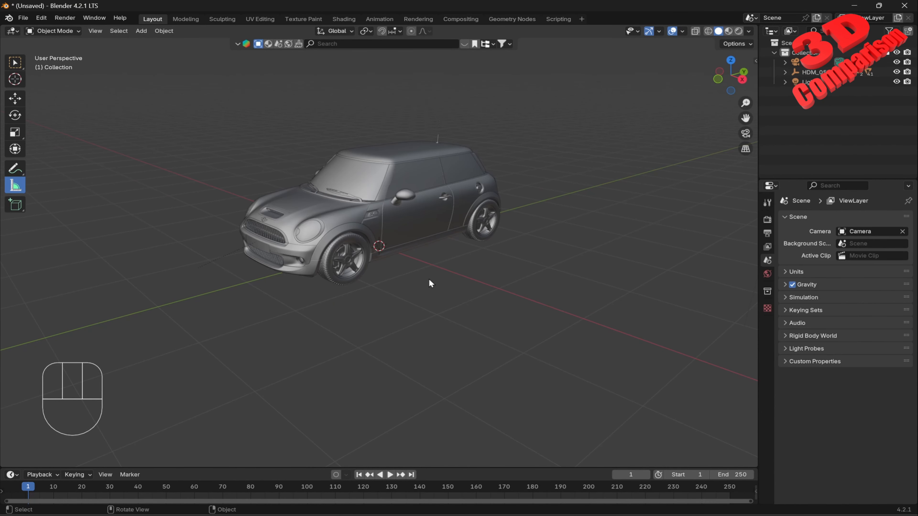
pyautogui.moveTo(398, 290); pyautogui.dragTo(503, 291, button='middle')
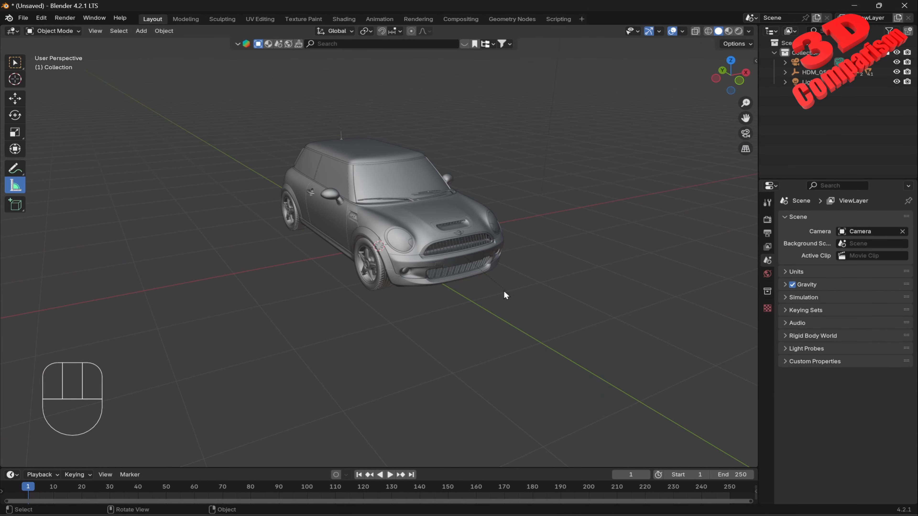
pyautogui.hotkey('shift', 'a')
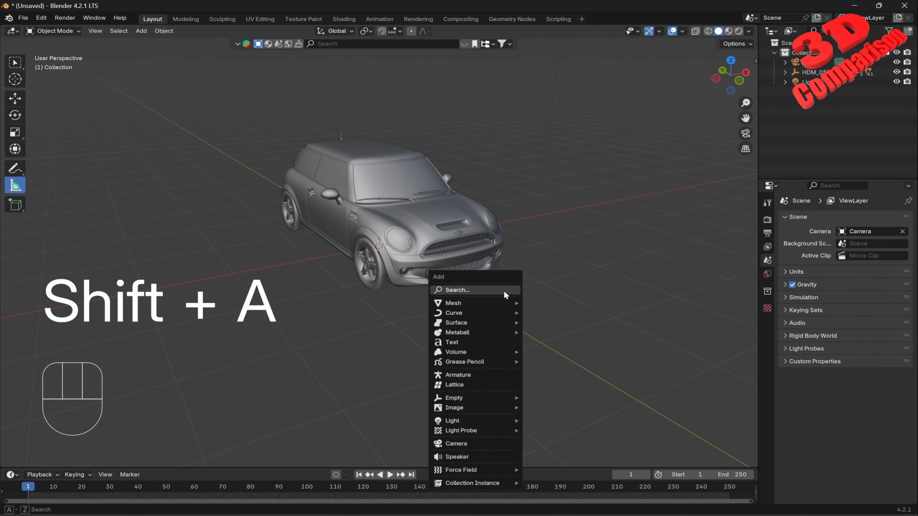
pyautogui.moveTo(496, 303)
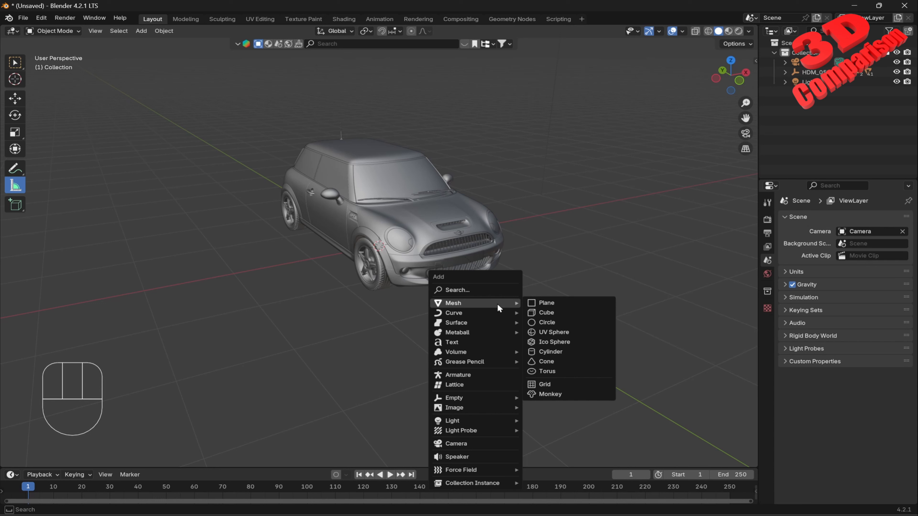
pyautogui.click(543, 306)
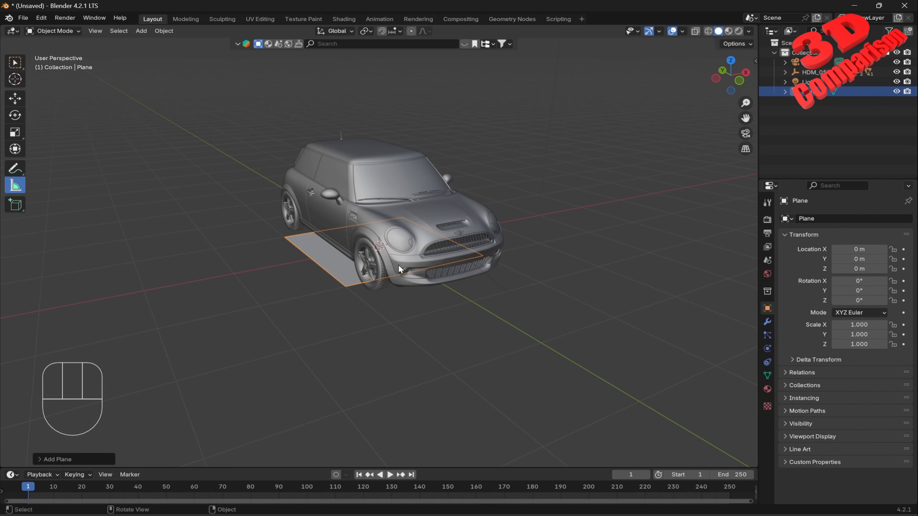
# Step: Set the plane's Y dimension to 20 m to form a long strip under the car
pyautogui.press('n')
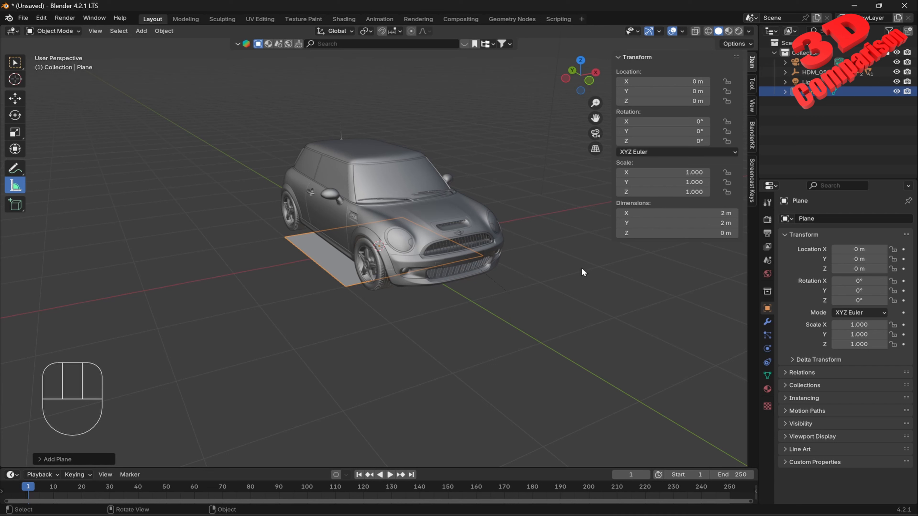
pyautogui.click(701, 224)
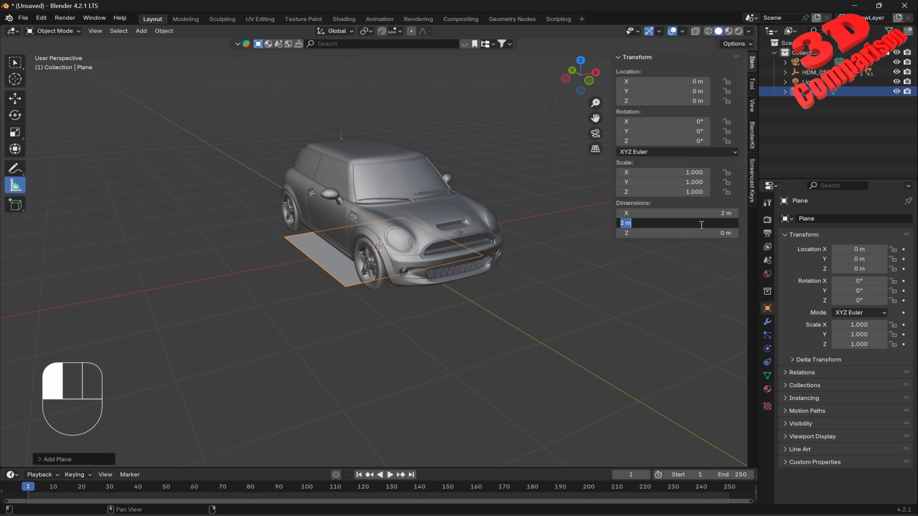
pyautogui.write('20')
pyautogui.press('Return')
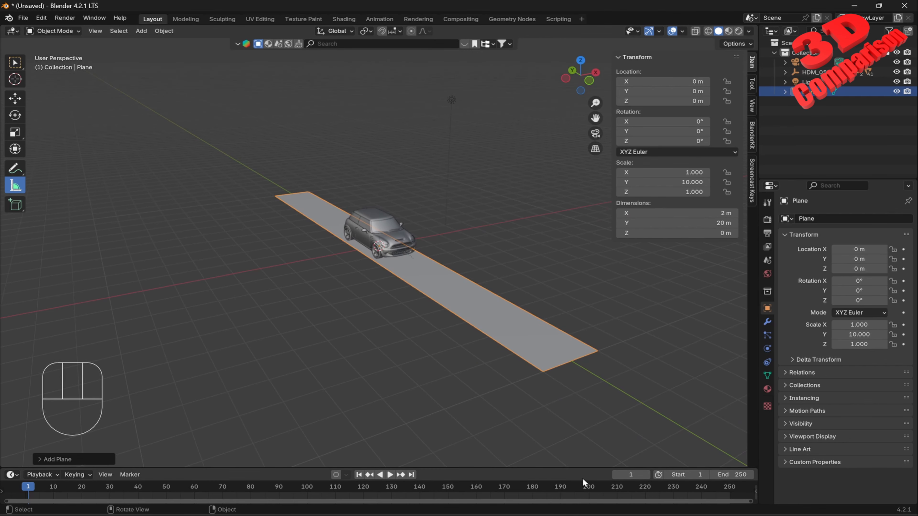
# Step: Move the strip plane 8 m along the Y axis so it extends behind the car
pyautogui.hotkey('alt', 'Tab')
pyautogui.press('g')
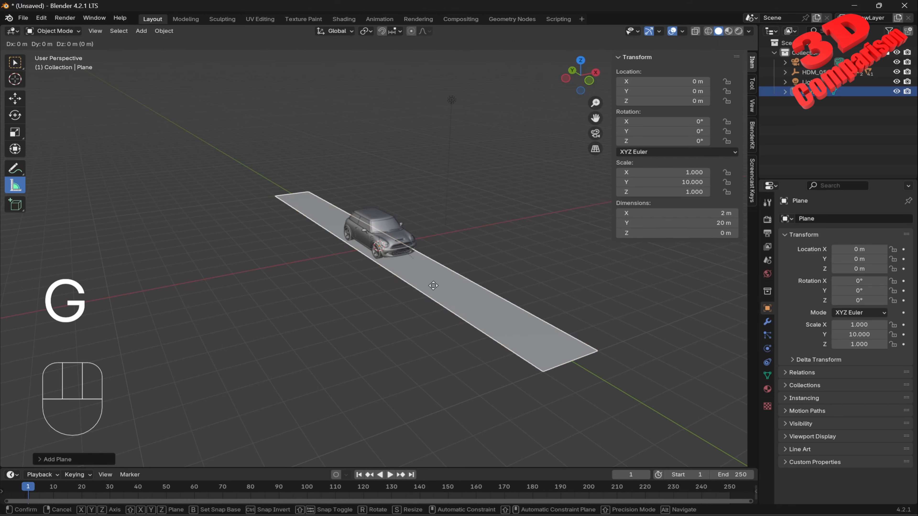
pyautogui.press('y')
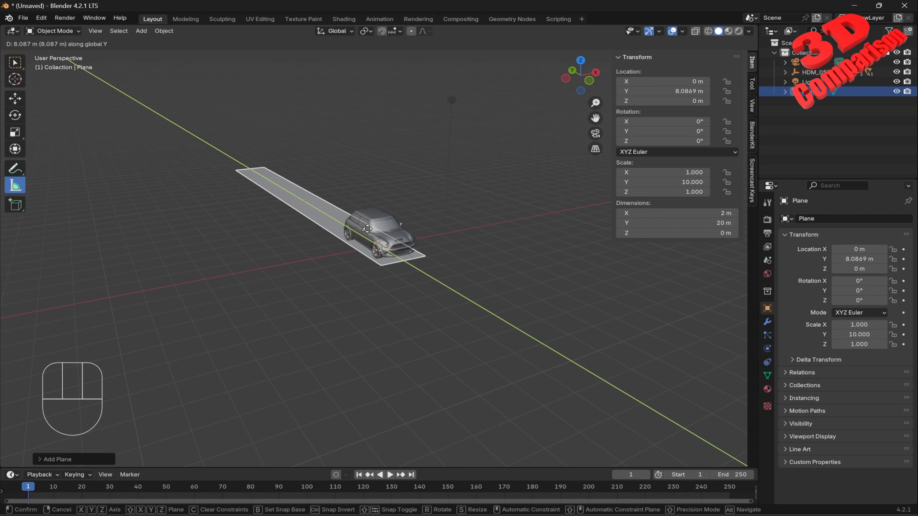
pyautogui.press('KP_8')
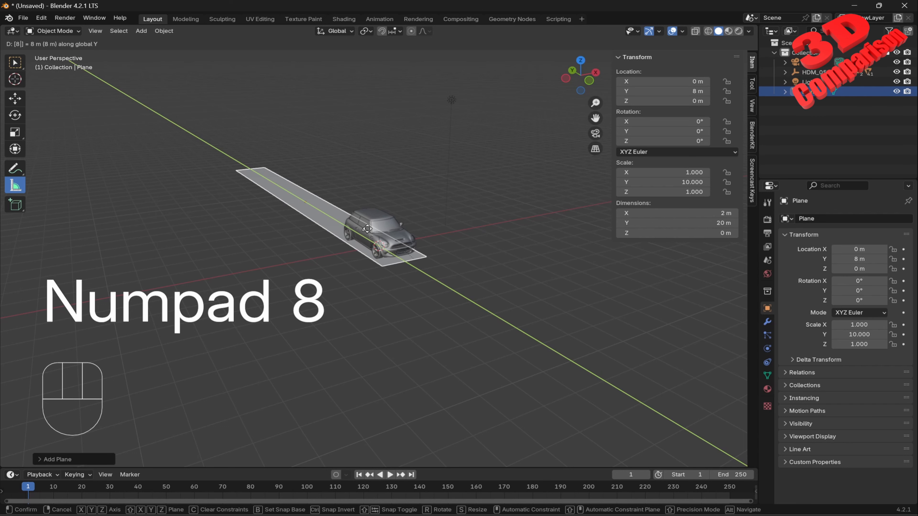
pyautogui.press('KP_Enter')
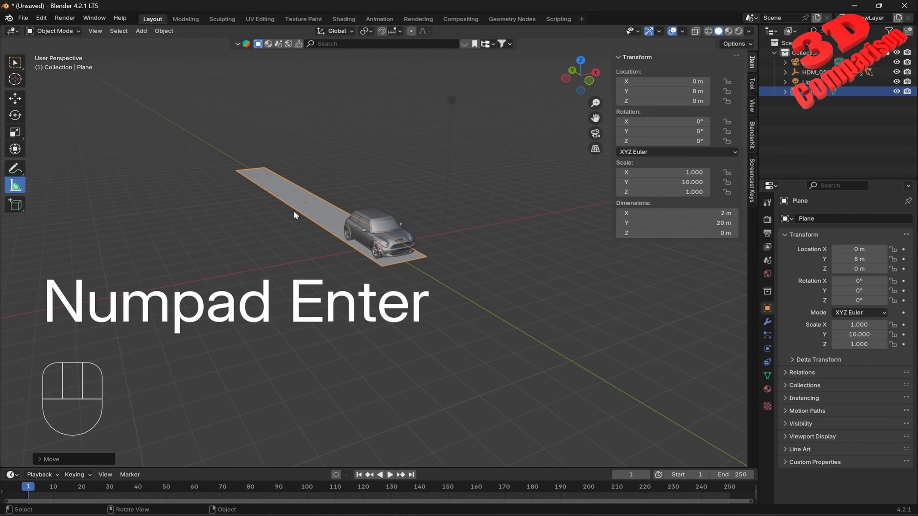
# Step: Enter Edit Mode on the strip plane and set the selection mode to edges
pyautogui.scroll(3, 304, 205)
pyautogui.moveTo(307, 210); pyautogui.dragTo(426, 272, button='middle')
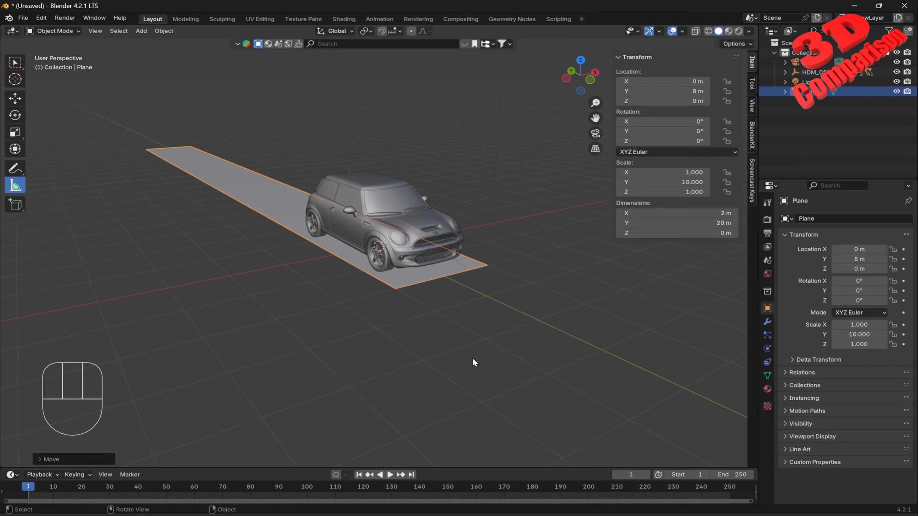
pyautogui.press('Tab')
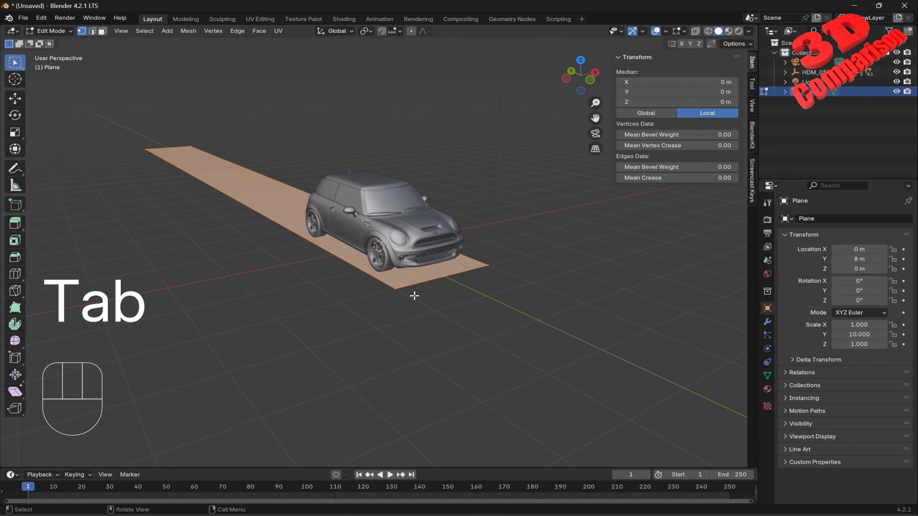
pyautogui.click(94, 32)
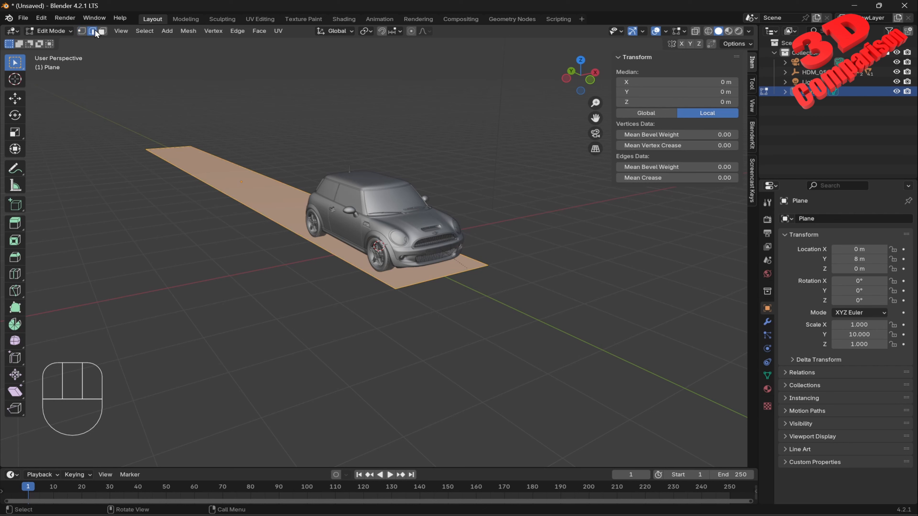
pyautogui.press('2')
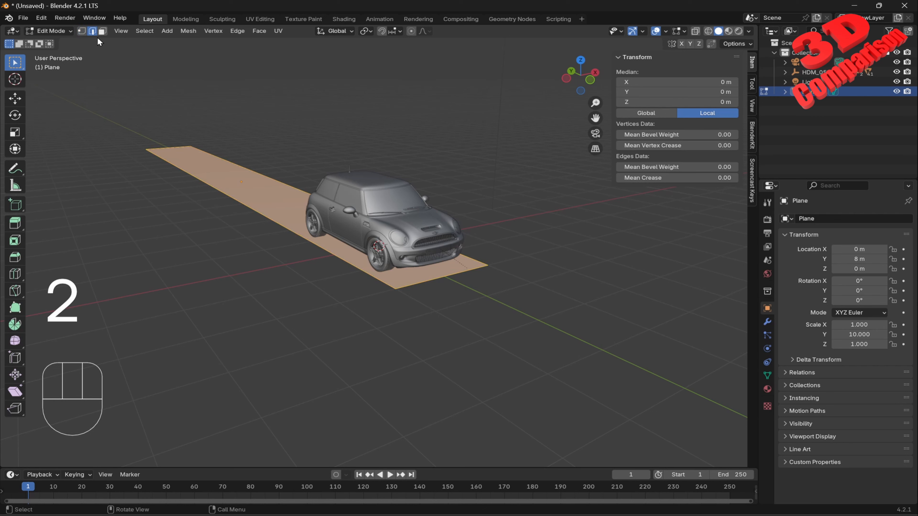
pyautogui.press('3')
pyautogui.click(270, 146)
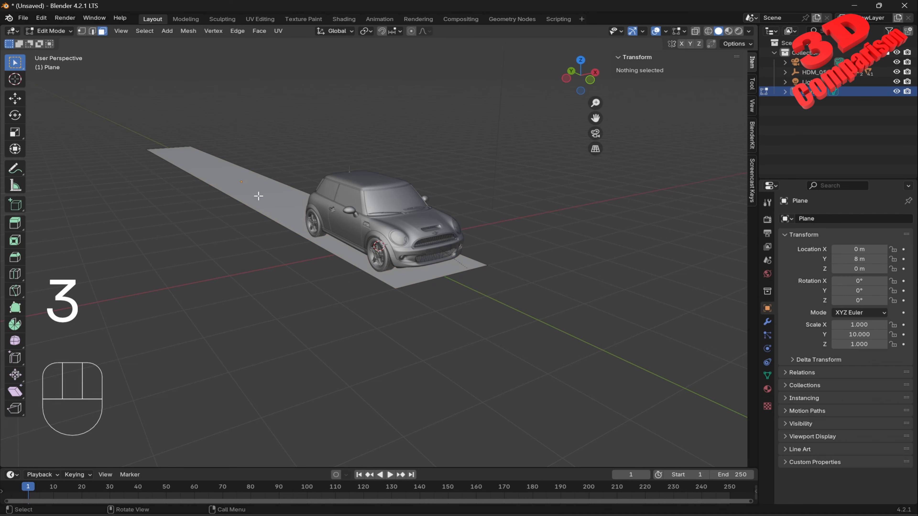
pyautogui.click(258, 196)
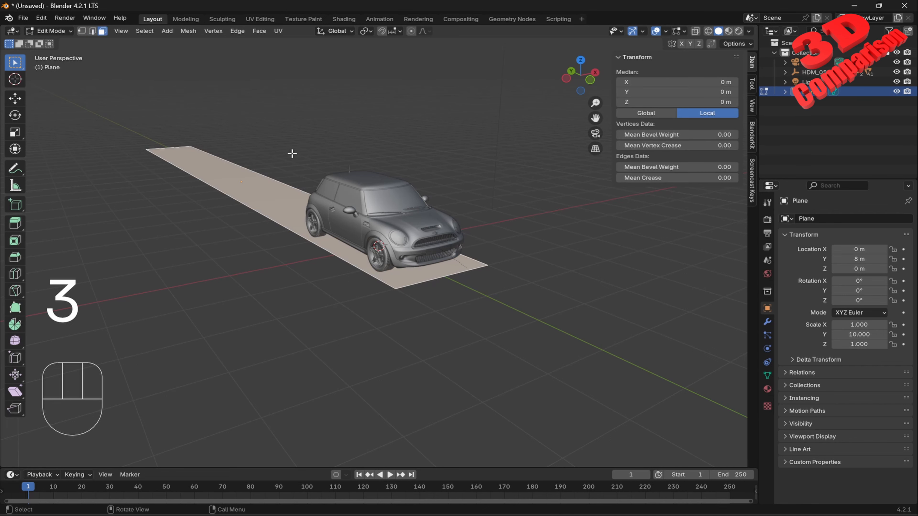
pyautogui.press('2')
pyautogui.click(295, 233)
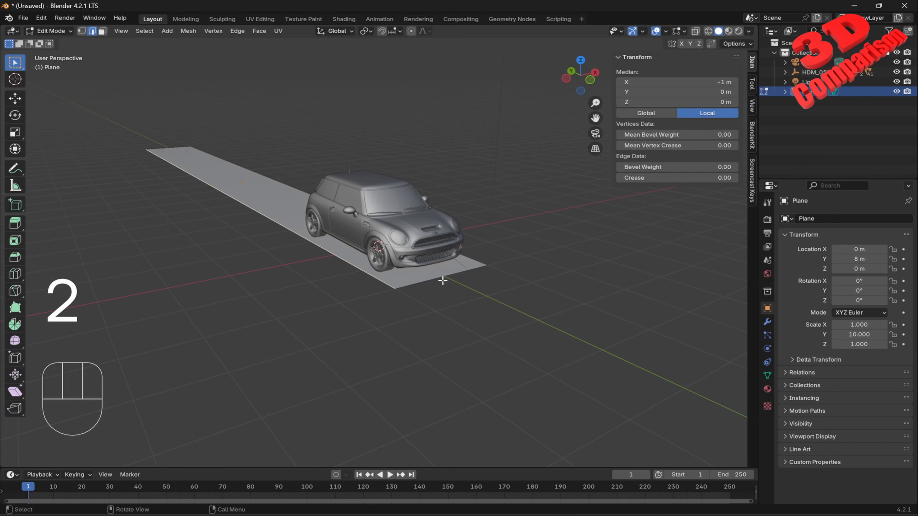
pyautogui.click(451, 276)
pyautogui.click(479, 260)
pyautogui.press('1')
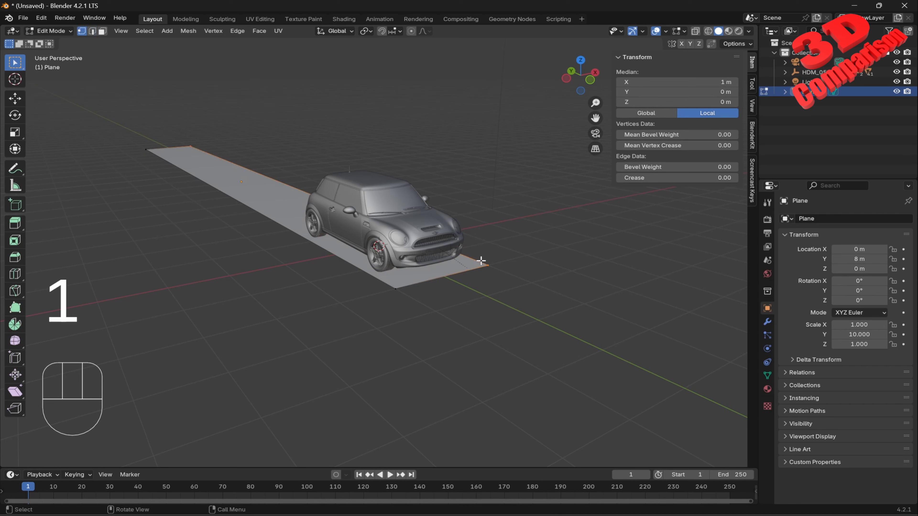
pyautogui.click(487, 265)
pyautogui.press('g')
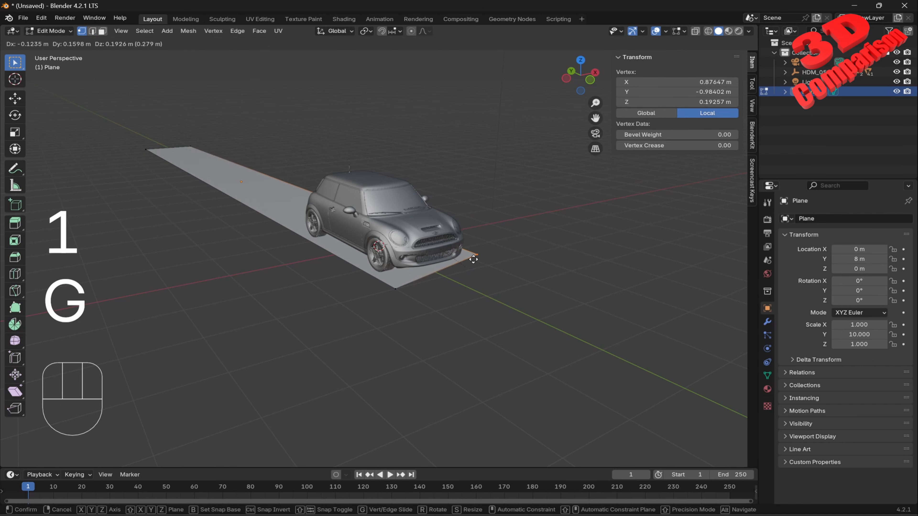
pyautogui.press('Escape')
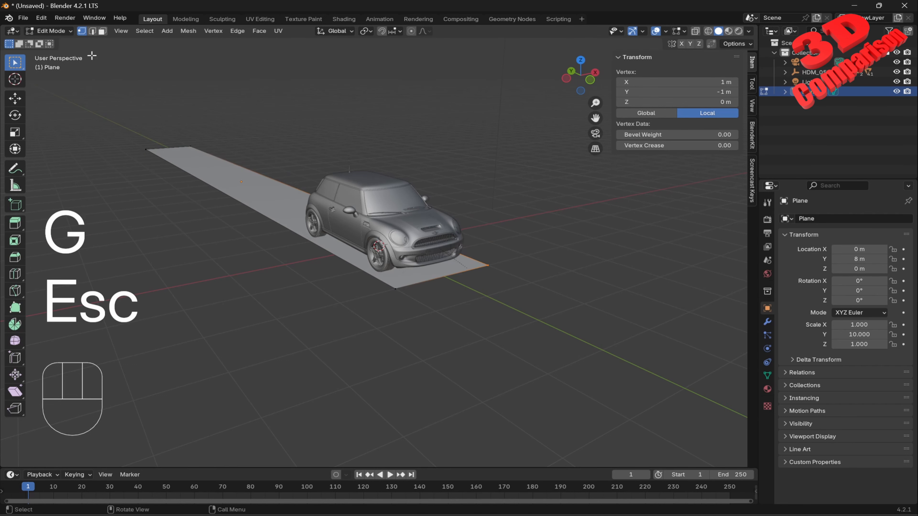
# Step: Extrude the strip's short edge in front of the car 5 m downward along the Z axis
pyautogui.click(93, 33)
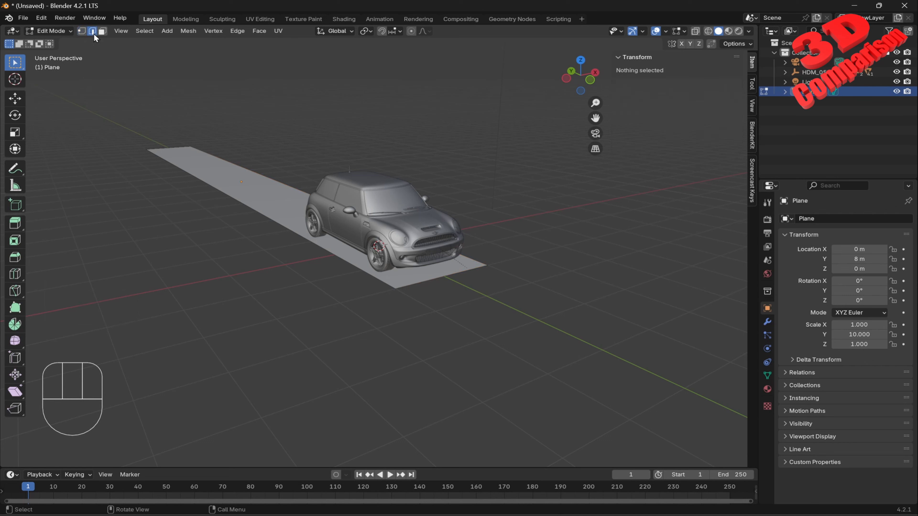
pyautogui.click(453, 274)
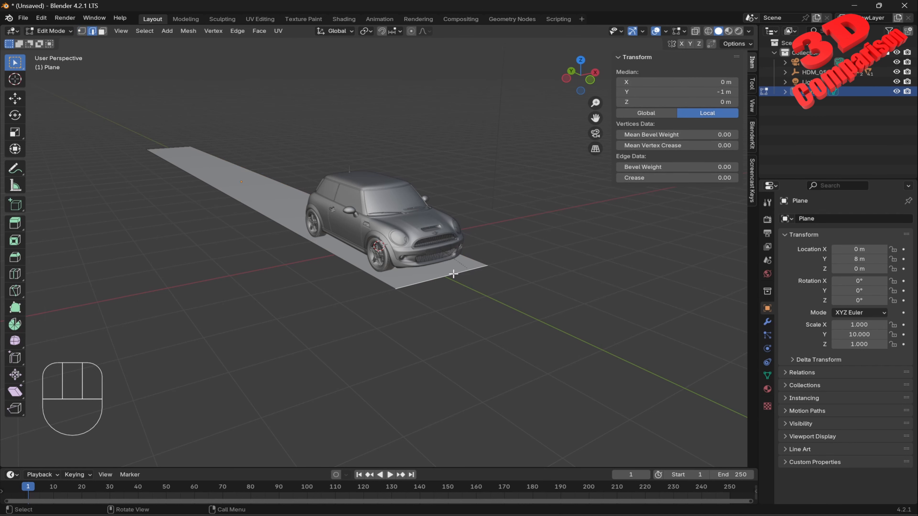
pyautogui.press('e')
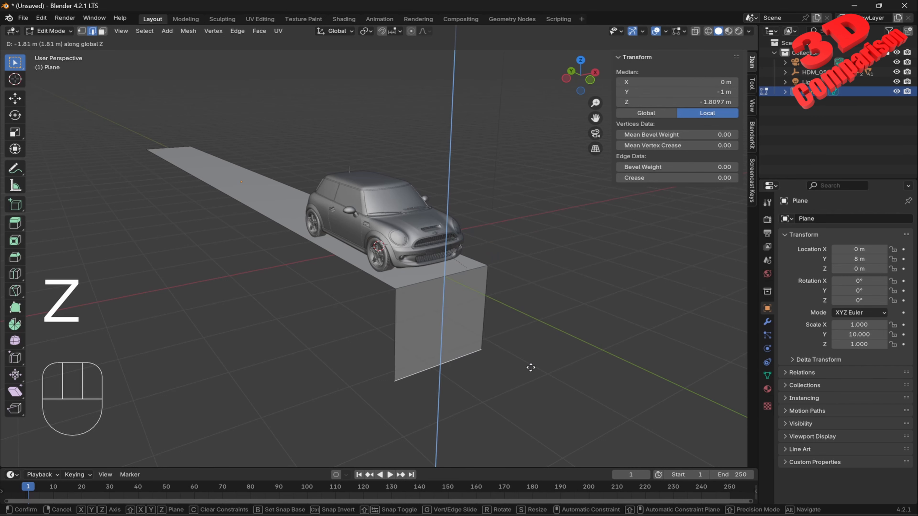
pyautogui.press('KP_Subtract')
pyautogui.press('KP_5')
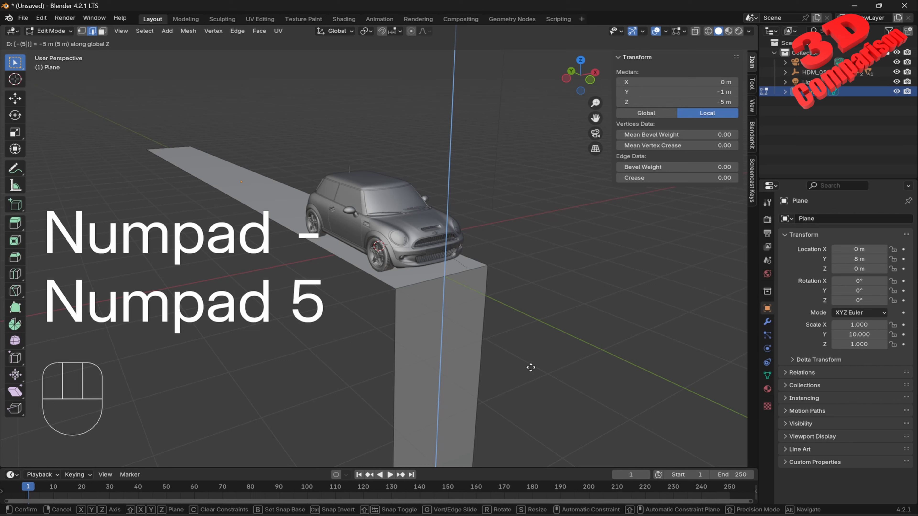
pyautogui.press('KP_Enter')
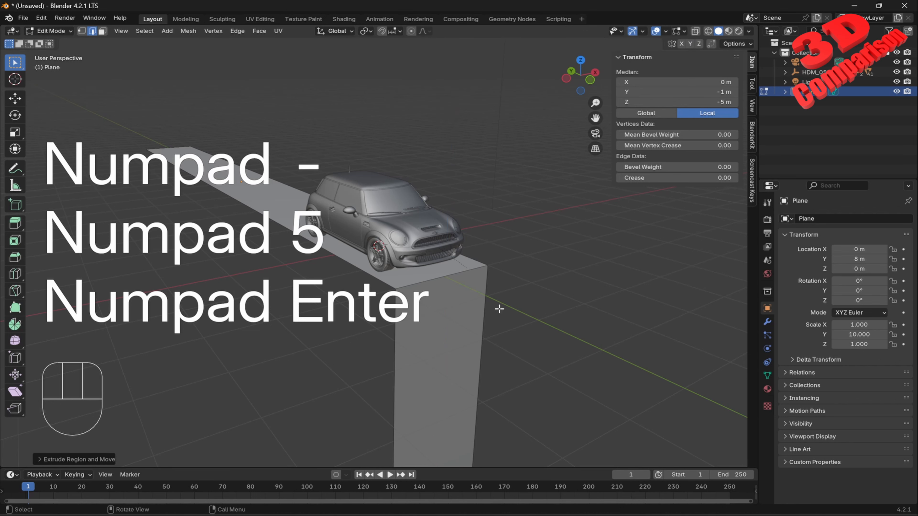
# Step: Extrude the strip's far short edge behind the car 10 m upward along the Z axis
pyautogui.click(300, 122)
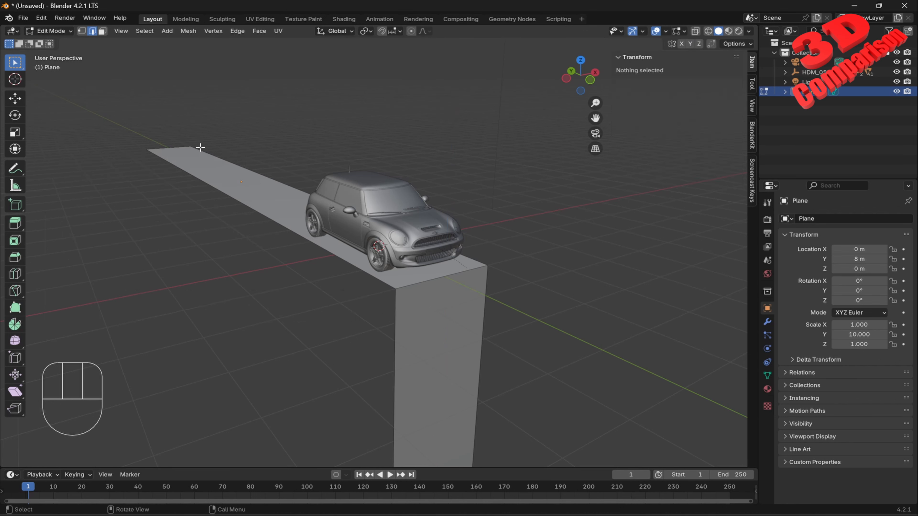
pyautogui.click(179, 148)
pyautogui.press('e')
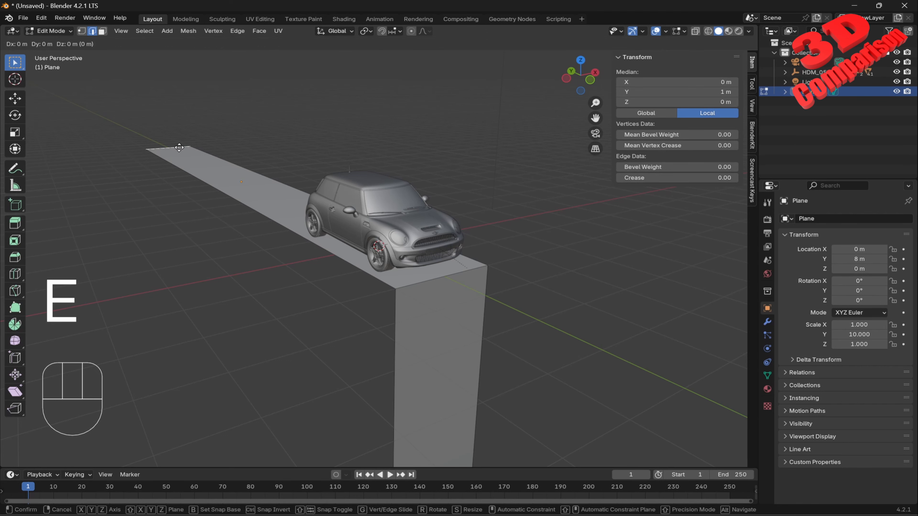
pyautogui.press('z')
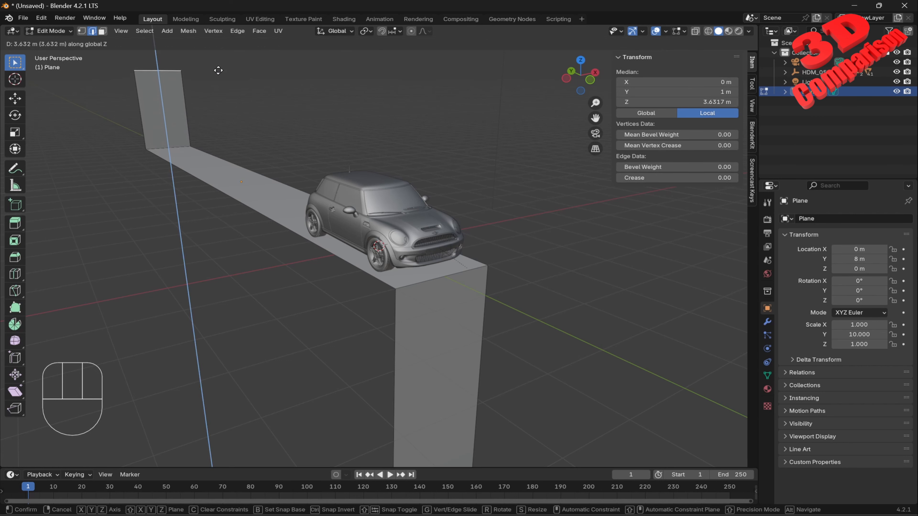
pyautogui.write('10')
pyautogui.press('KP_Enter')
# Step: Try to bevel the strip's bend edge in front of the car
pyautogui.scroll(-7, 312, 186)
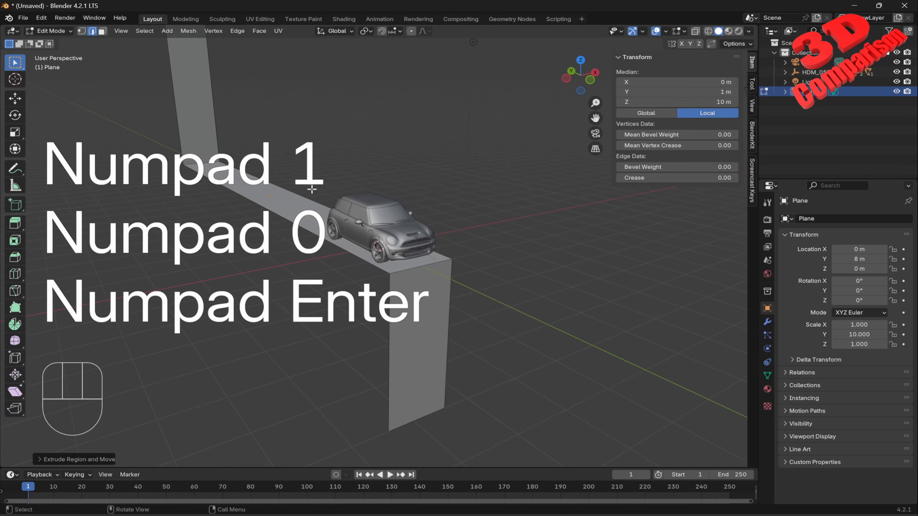
pyautogui.moveTo(331, 211); pyautogui.dragTo(355, 205, button='middle')
pyautogui.scroll(5, 357, 212)
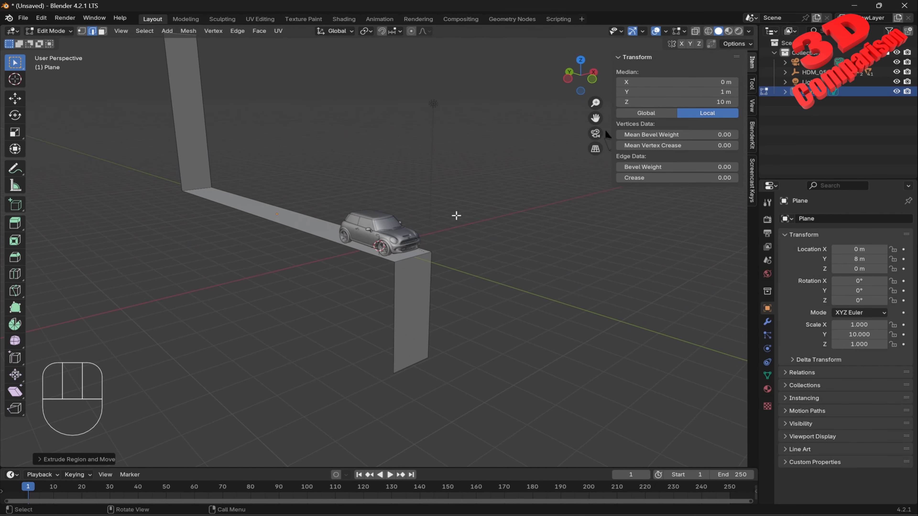
pyautogui.moveTo(455, 215); pyautogui.dragTo(357, 205, button='middle')
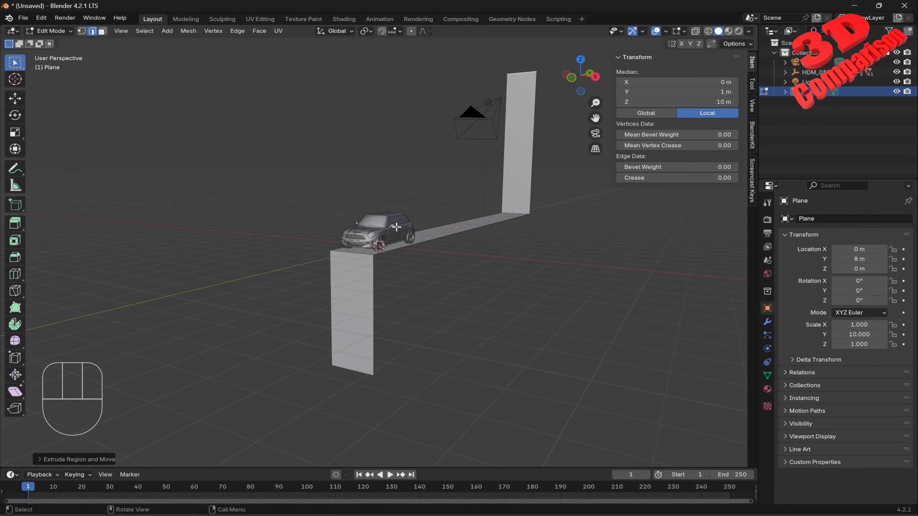
pyautogui.scroll(3, 382, 259)
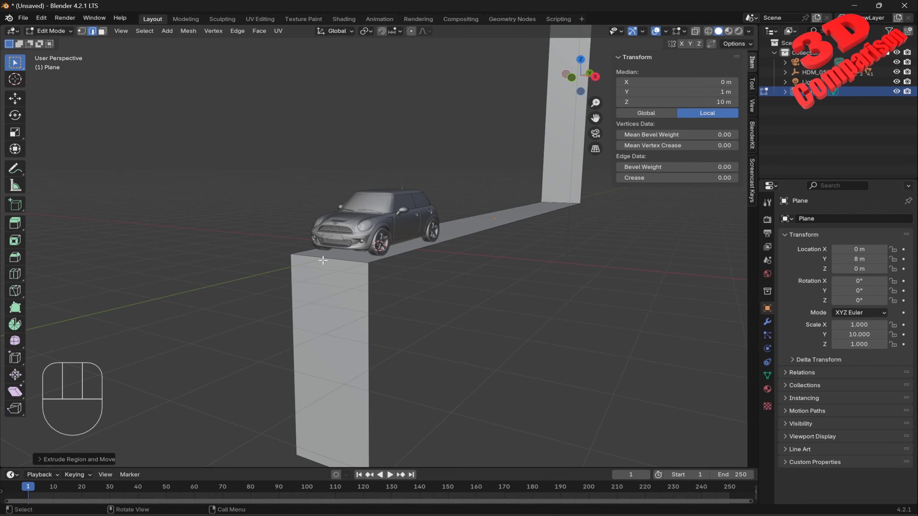
pyautogui.click(350, 262)
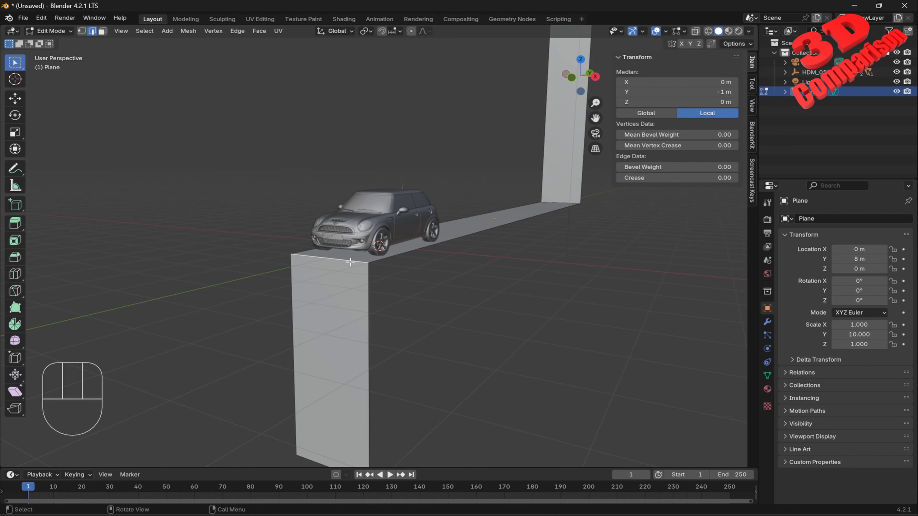
pyautogui.hotkey('ctrl', 'b')
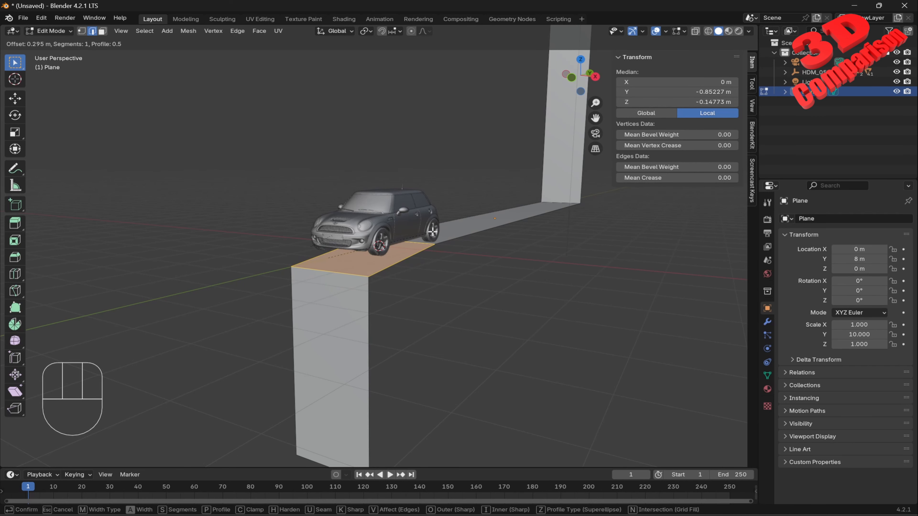
pyautogui.press('Escape')
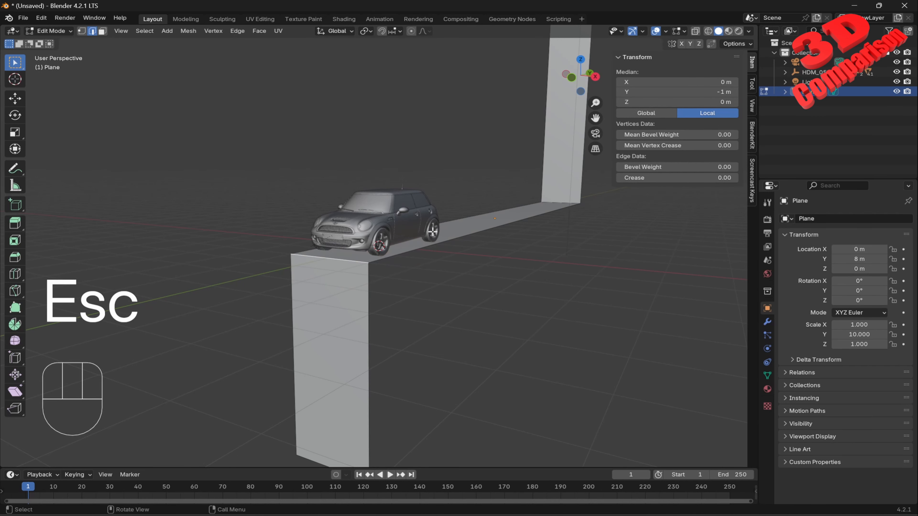
# Step: Leave Edit Mode and apply all transforms to the strip plane
pyautogui.scroll(-3, 433, 230)
pyautogui.press('Tab')
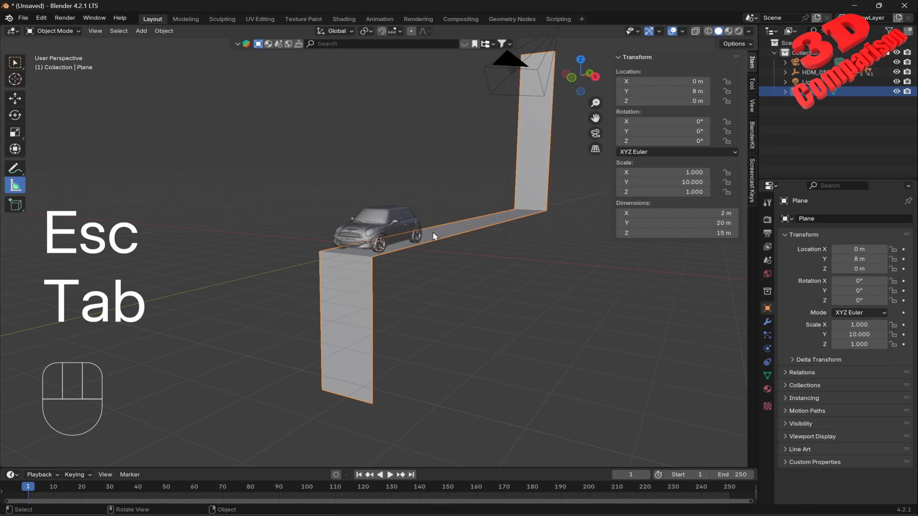
pyautogui.click(67, 31)
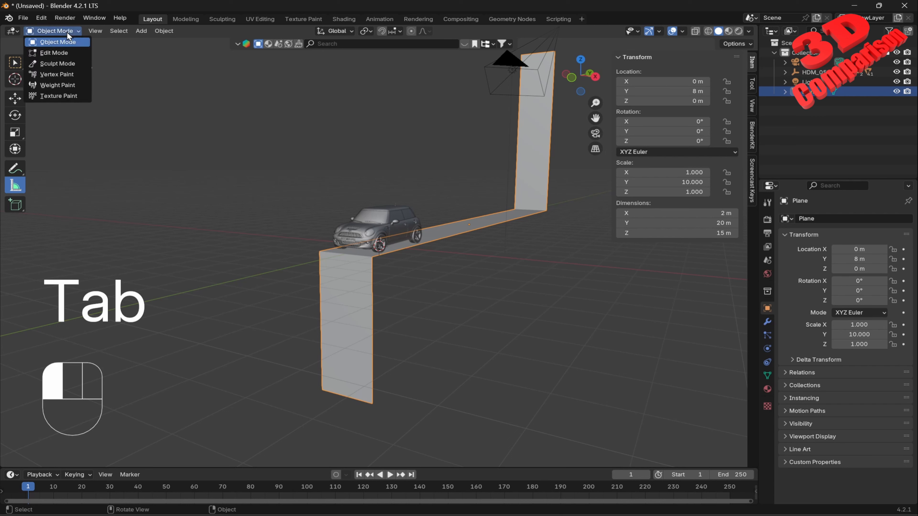
pyautogui.click(164, 33)
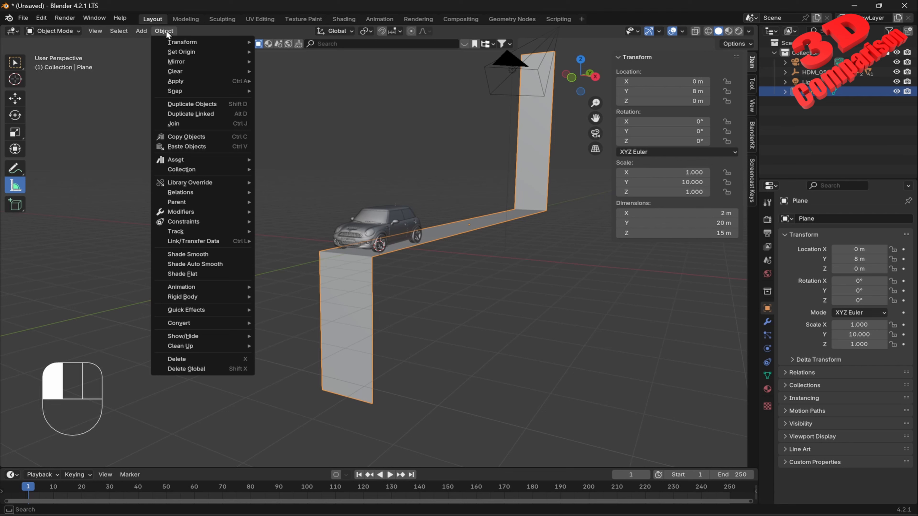
pyautogui.moveTo(197, 85)
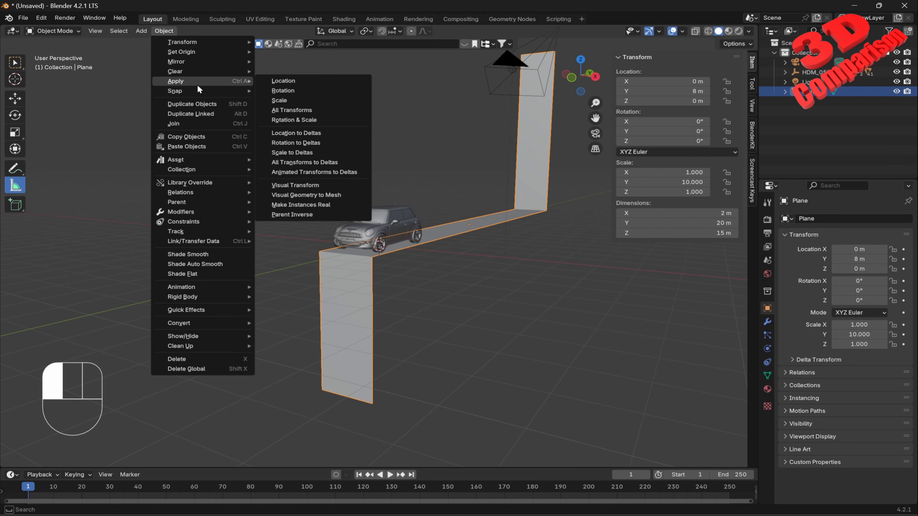
pyautogui.click(289, 109)
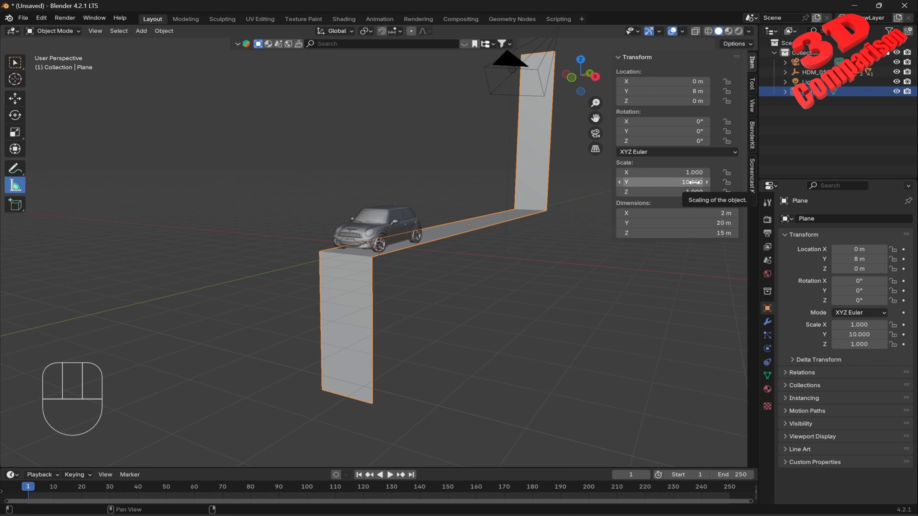
pyautogui.click(164, 31)
pyautogui.moveTo(192, 81)
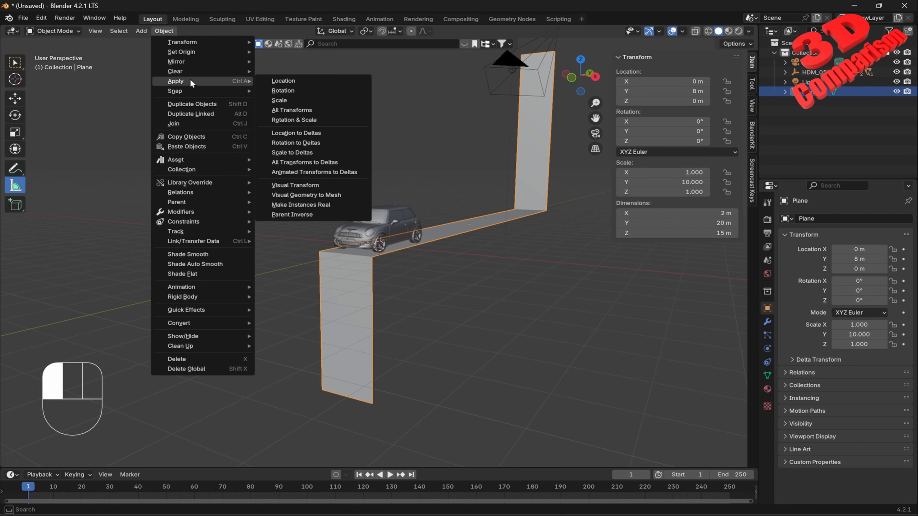
pyautogui.click(318, 112)
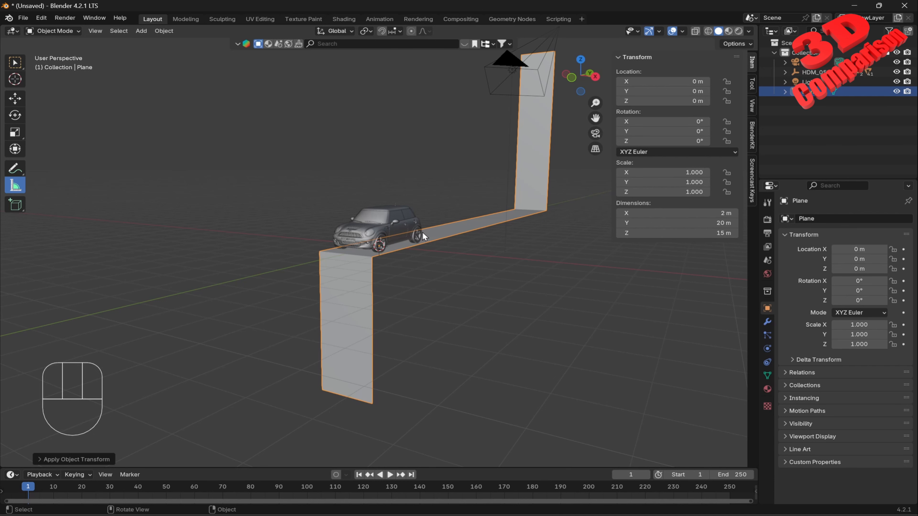
# Step: Bevel the strip's bend edge in front of the car with a 0.5 m offset and 5 segments, then return to Object Mode
pyautogui.scroll(2, 393, 270)
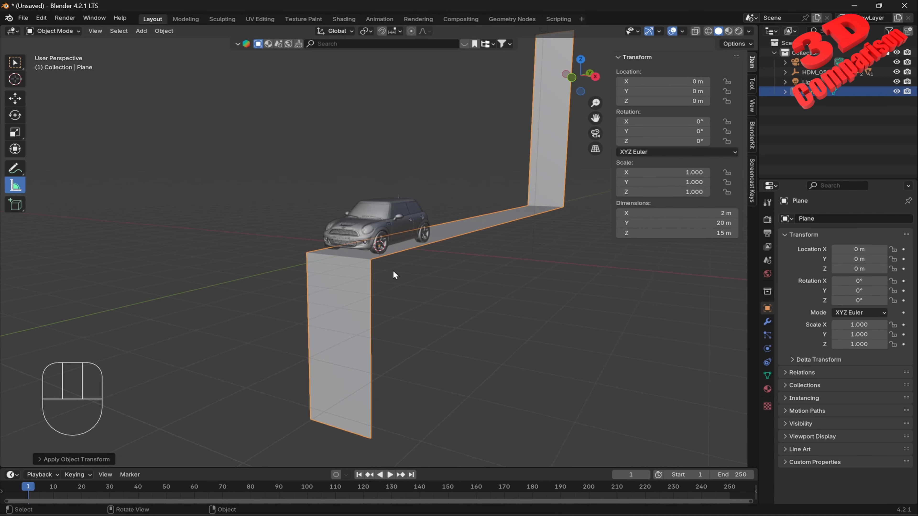
pyautogui.press('Tab')
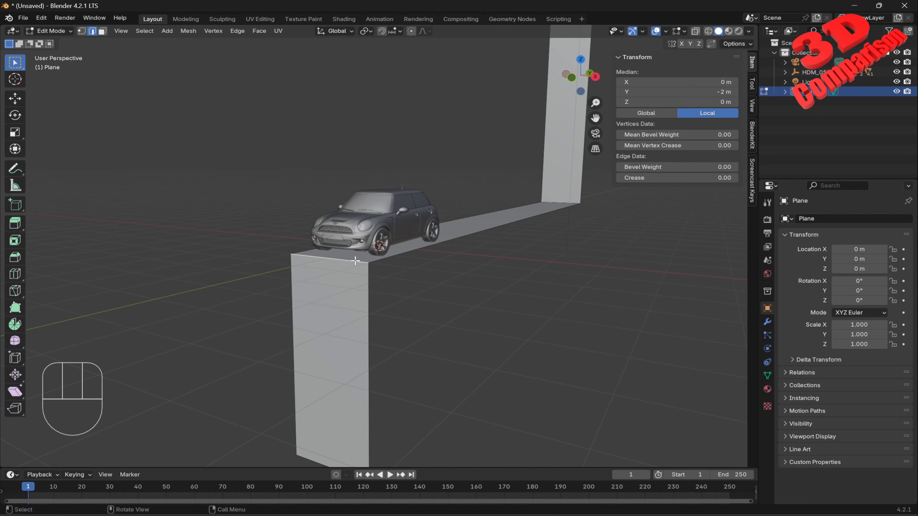
pyautogui.hotkey('ctrl', 'b')
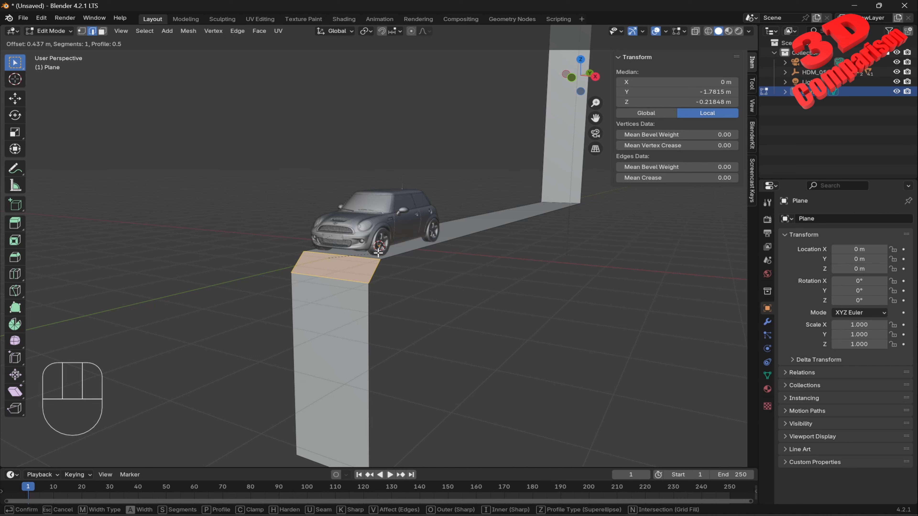
pyautogui.scroll(3, 378, 253)
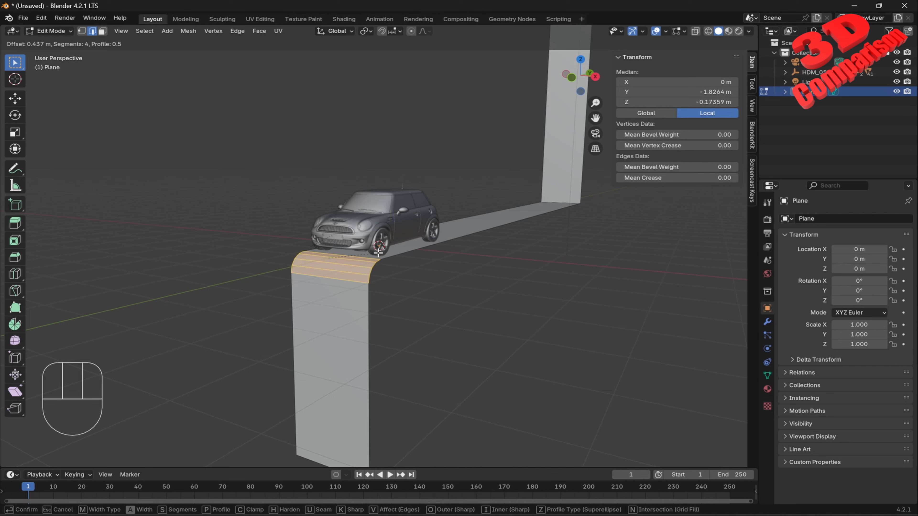
pyautogui.scroll(1, 377, 253)
pyautogui.scroll(-3, 377, 253)
pyautogui.scroll(3, 378, 253)
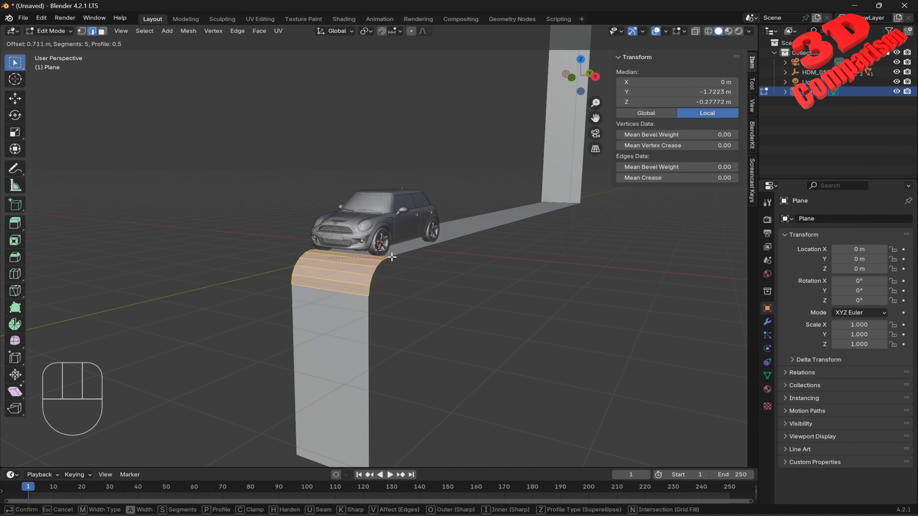
pyautogui.press('KP_0')
pyautogui.press('KP_Decimal')
pyautogui.press('KP_5')
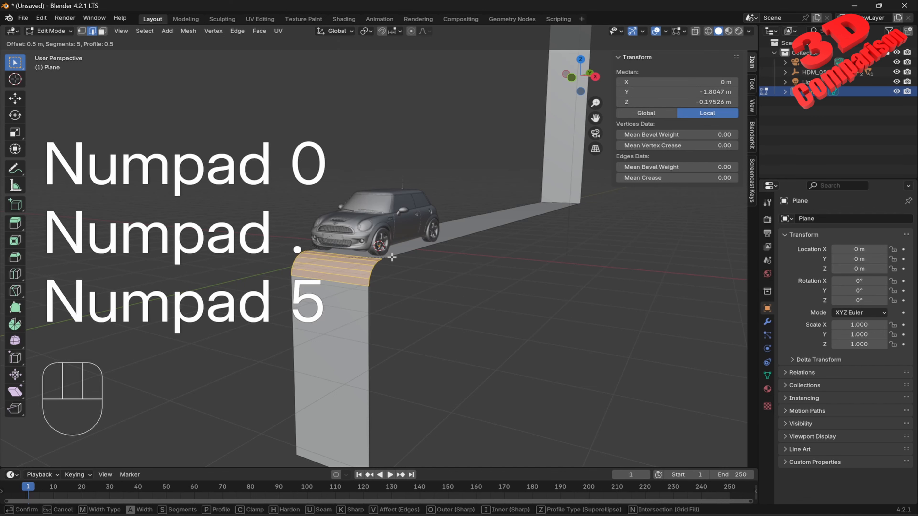
pyautogui.press('KP_Enter')
pyautogui.press('Tab')
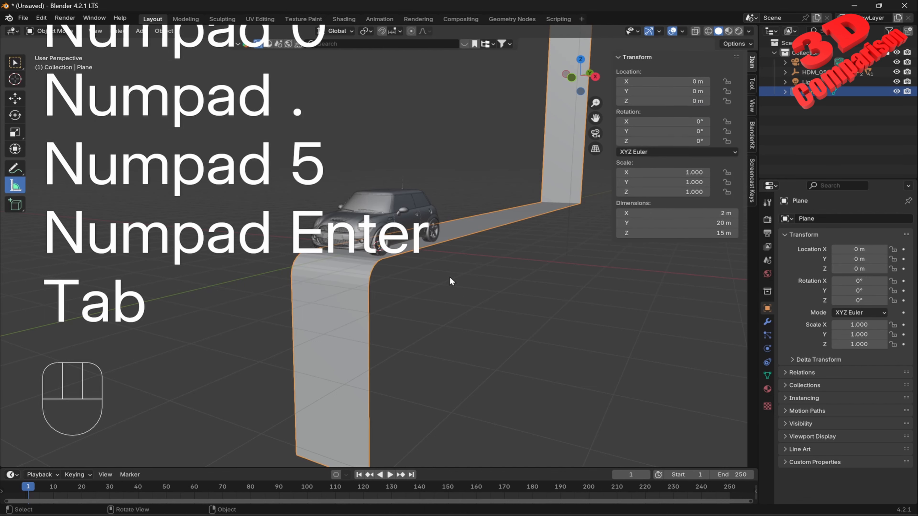
# Step: Shade the strip plane smooth so its front bend loses the faceted look
pyautogui.moveTo(419, 263); pyautogui.dragTo(483, 264, button='middle')
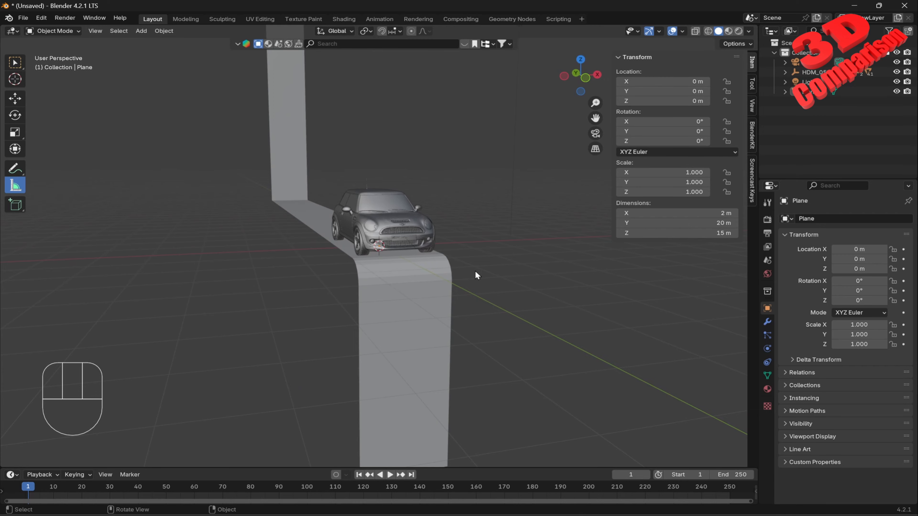
pyautogui.scroll(6, 405, 277)
pyautogui.keyDown('shift'); pyautogui.moveTo(488, 301); pyautogui.dragTo(519, 236, button='middle'); pyautogui.keyUp('shift')
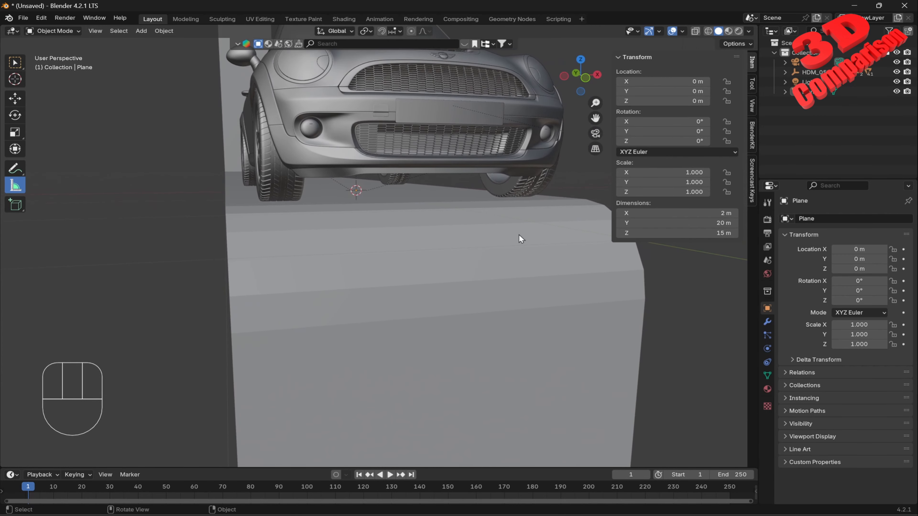
pyautogui.scroll(-5, 556, 275)
pyautogui.moveTo(473, 271); pyautogui.dragTo(490, 251, button='middle')
pyautogui.scroll(3, 496, 266)
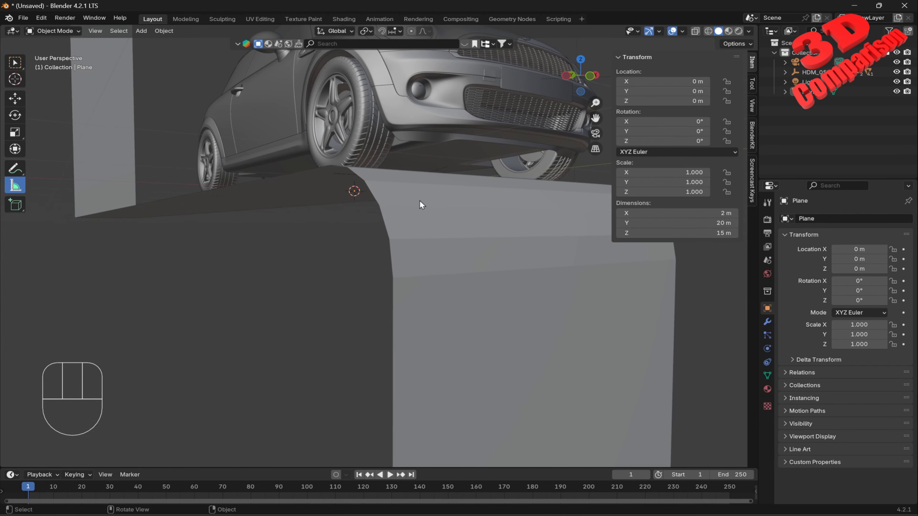
pyautogui.click(430, 209)
pyautogui.rightClick(430, 209)
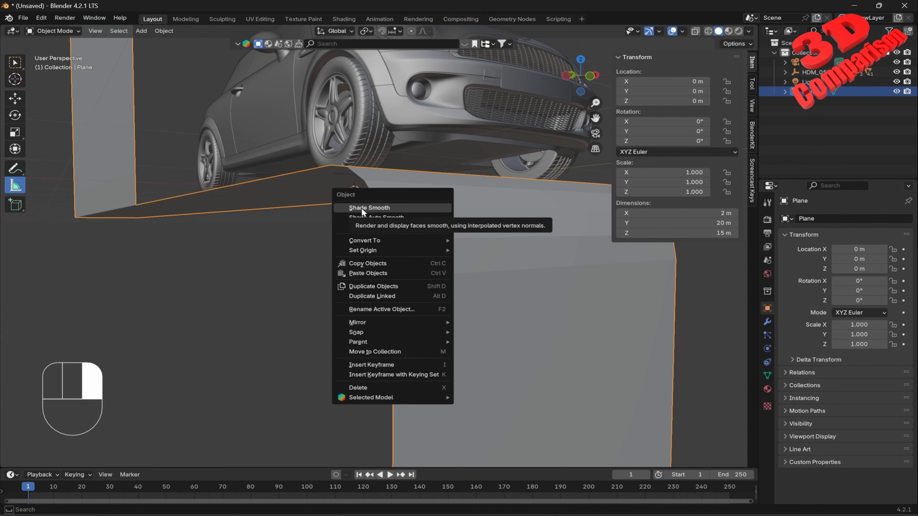
pyautogui.click(382, 207)
# Step: Bevel the strip's far bend edge behind the car with a 0.5 m offset and 5 segments, and leave Edit Mode
pyautogui.moveTo(524, 242); pyautogui.dragTo(414, 247, button='middle')
pyautogui.keyDown('shift'); pyautogui.moveTo(491, 235); pyautogui.dragTo(415, 277, button='middle'); pyautogui.keyUp('shift')
pyautogui.press('Tab')
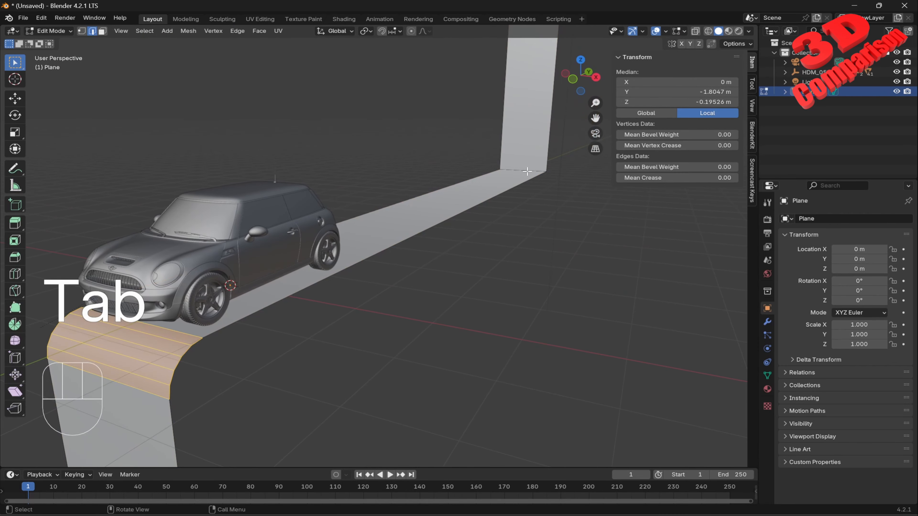
pyautogui.click(529, 171)
pyautogui.hotkey('ctrl', 'b')
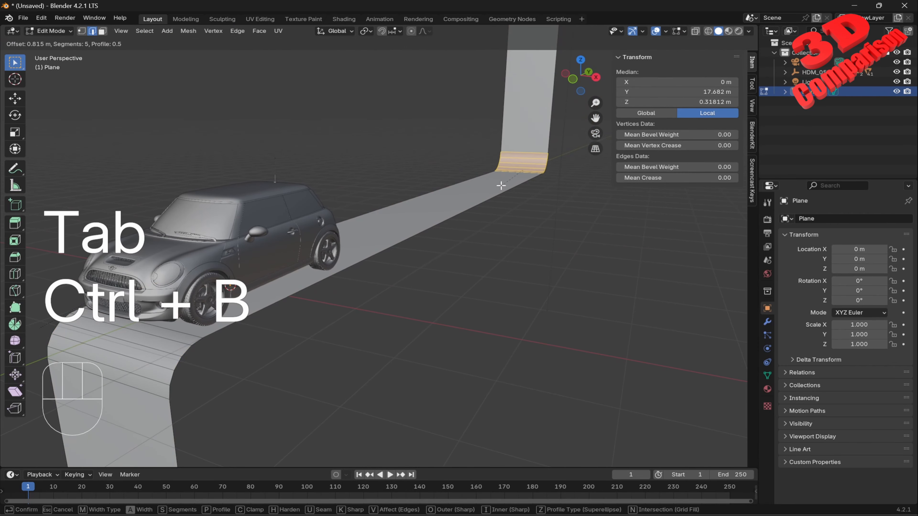
pyautogui.write('0.5')
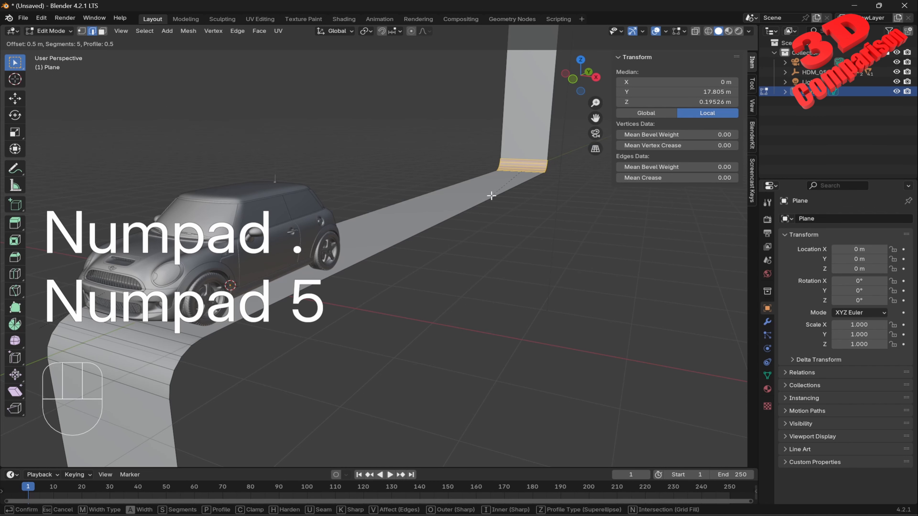
pyautogui.press('KP_Enter')
pyautogui.press('Tab')
# Step: Reapply smooth shading to the strip to cover its bevelled far bend
pyautogui.moveTo(538, 231); pyautogui.dragTo(265, 182, button='middle')
pyautogui.click(264, 180)
pyautogui.rightClick(264, 180)
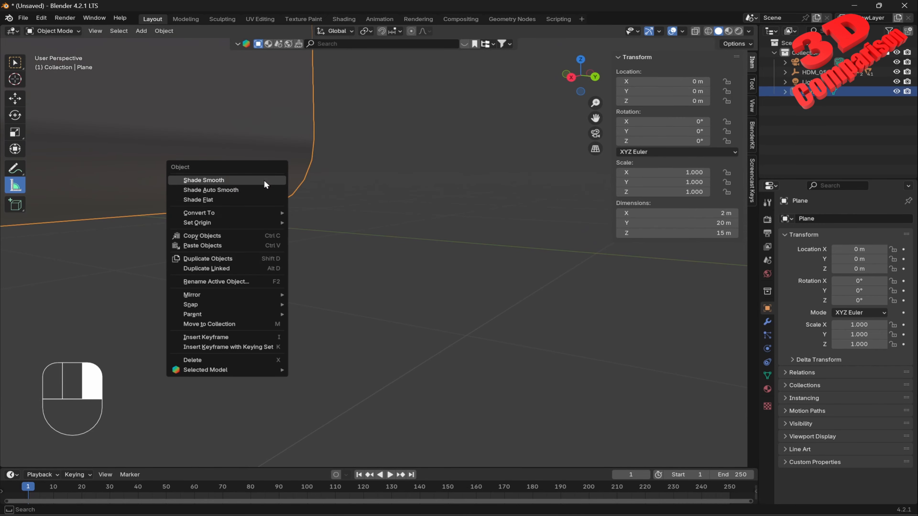
pyautogui.click(264, 180)
pyautogui.rightClick(260, 166)
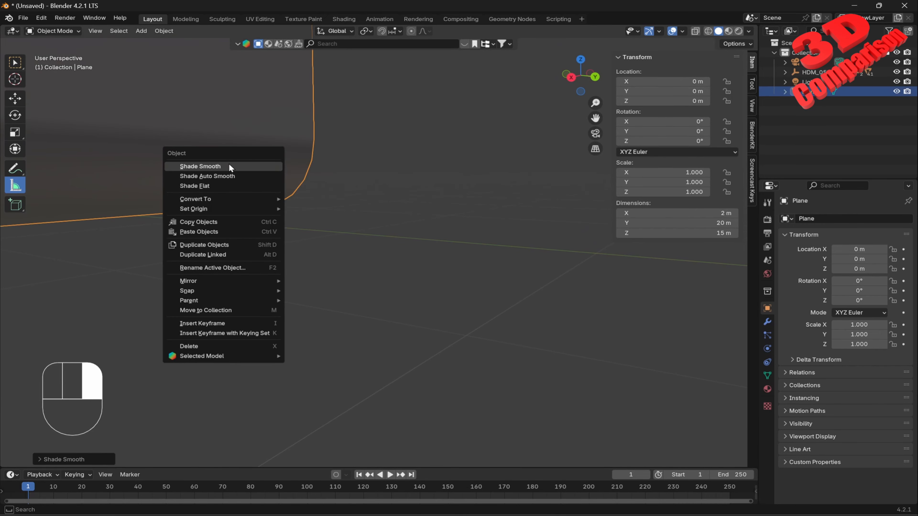
pyautogui.click(434, 186)
pyautogui.moveTo(434, 188); pyautogui.dragTo(511, 236, button='middle')
pyautogui.click(511, 236)
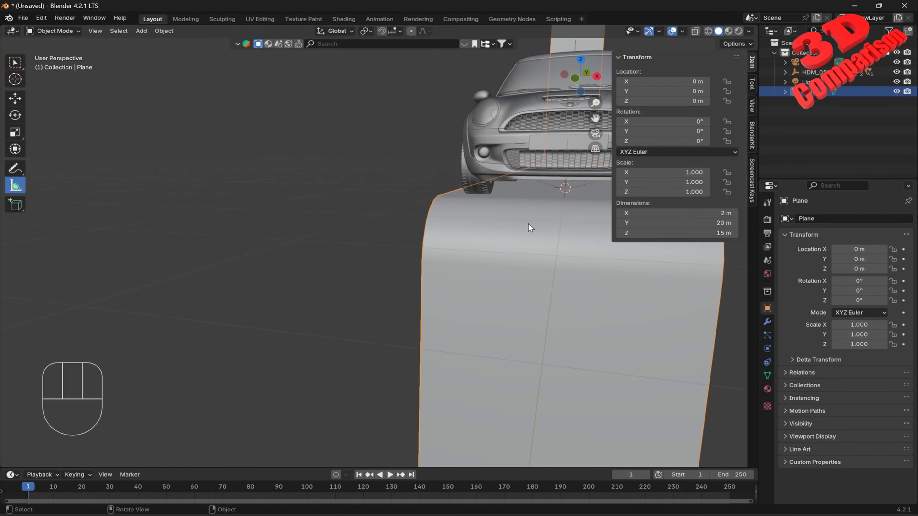
# Step: Add an Array modifier to the strip plane
pyautogui.scroll(-5, 528, 225)
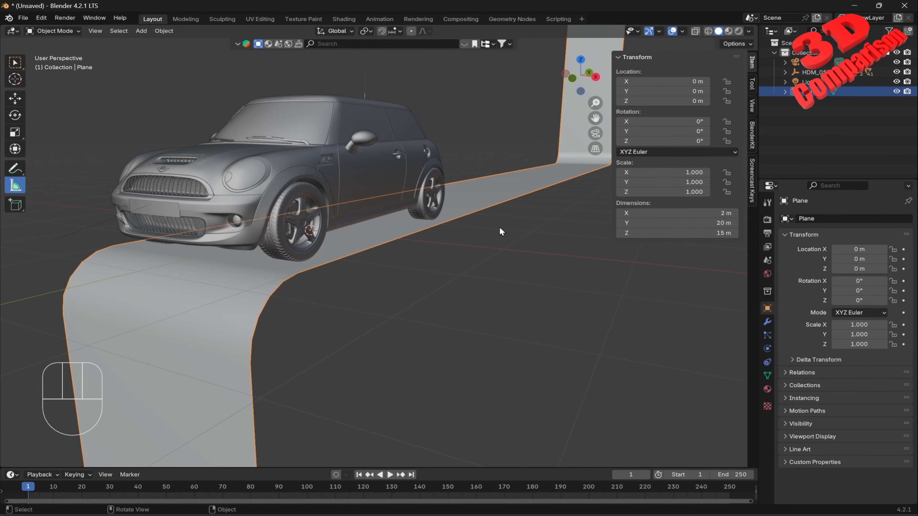
pyautogui.scroll(-3, 499, 228)
pyautogui.moveTo(467, 286); pyautogui.dragTo(450, 266, button='middle')
pyautogui.click(557, 301)
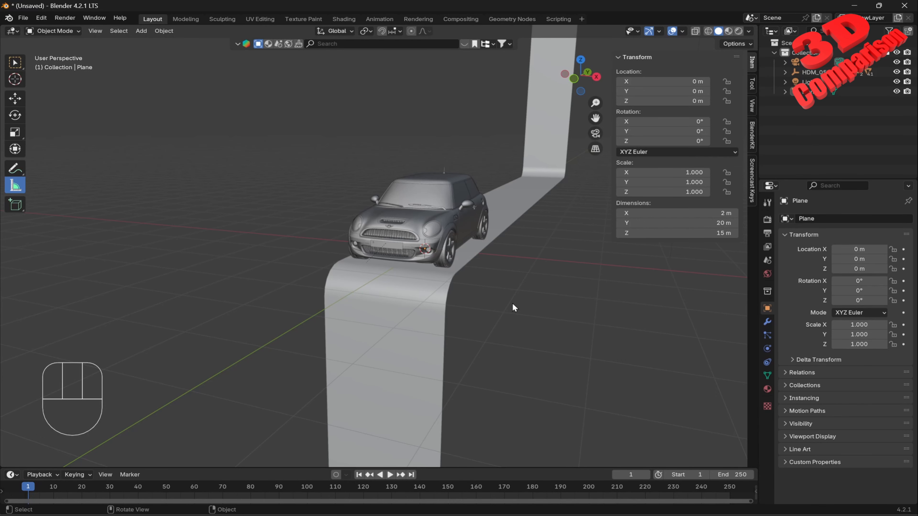
pyautogui.scroll(-2, 512, 303)
pyautogui.moveTo(507, 282); pyautogui.dragTo(476, 289, button='middle')
pyautogui.scroll(2, 430, 290)
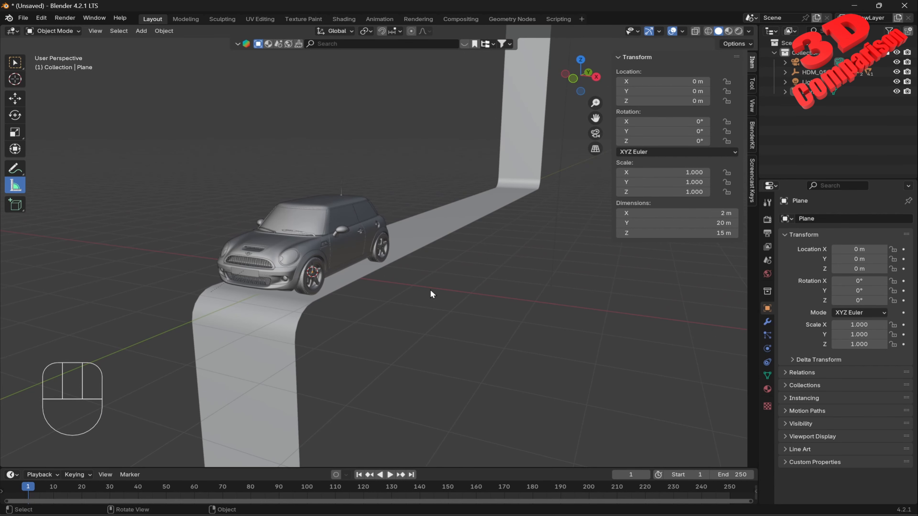
pyautogui.click(277, 313)
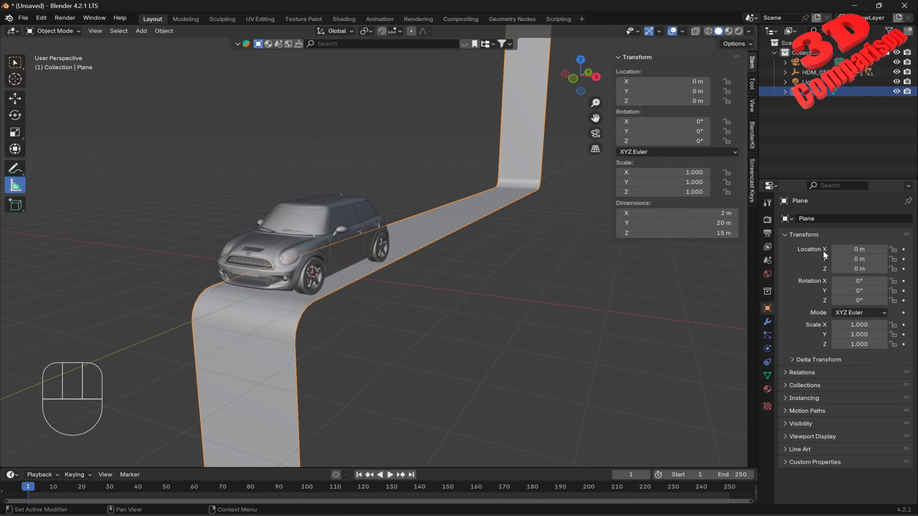
pyautogui.click(767, 322)
pyautogui.click(835, 219)
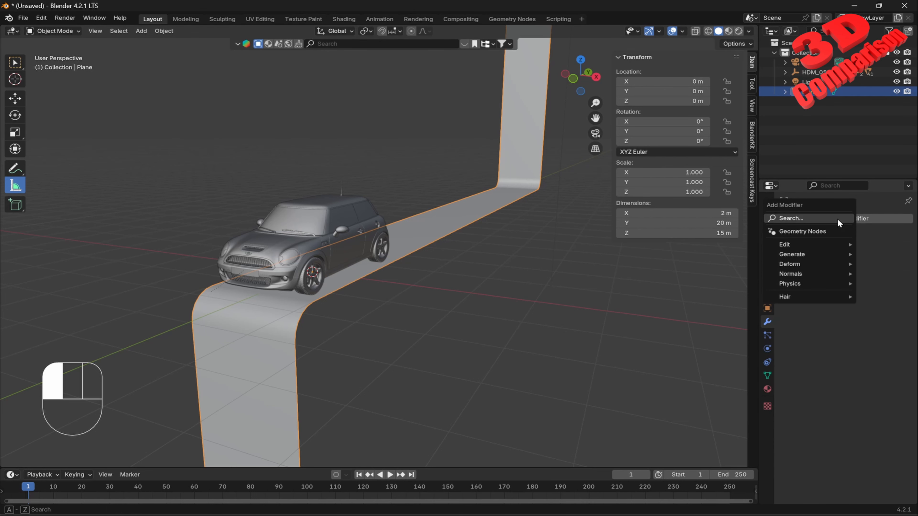
pyautogui.write('arr')
pyautogui.click(726, 237)
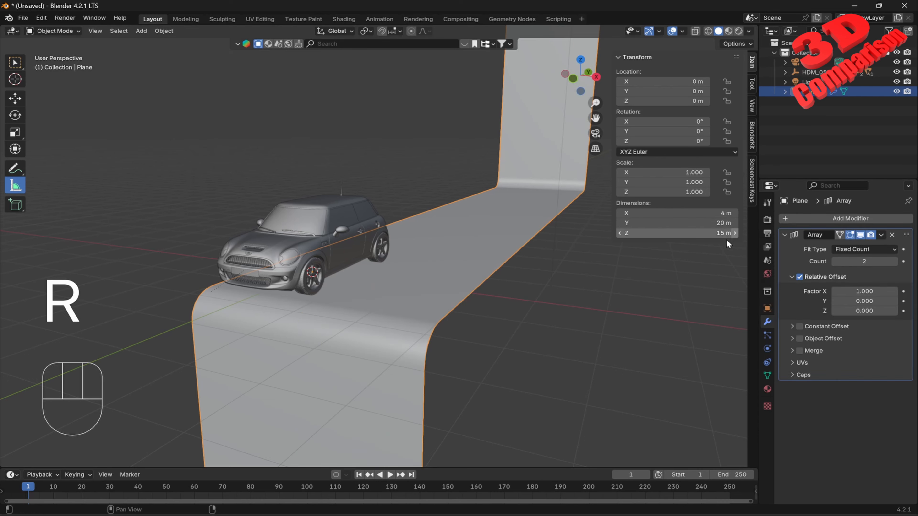
# Step: Set the strip's Array count to 5 and its relative offset X factor to 1.9
pyautogui.scroll(-2, 609, 253)
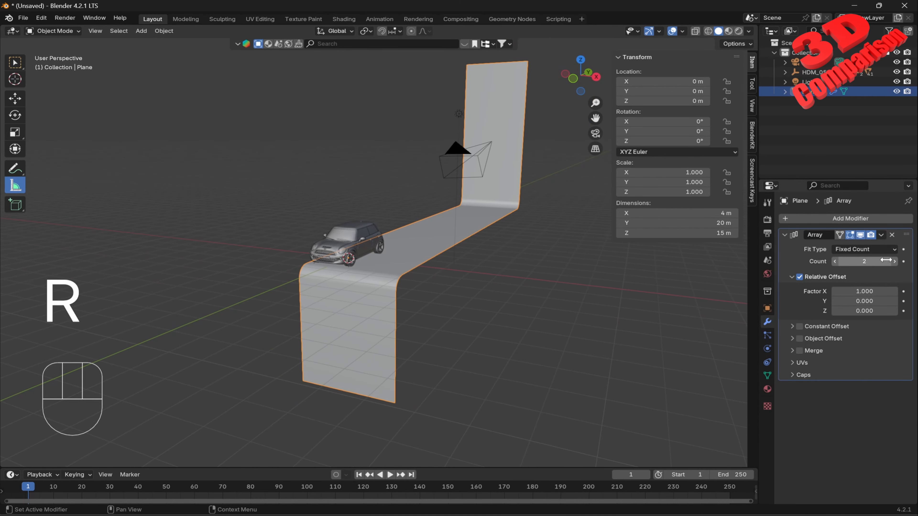
pyautogui.click(893, 261)
pyautogui.click(893, 262)
pyautogui.click(893, 262)
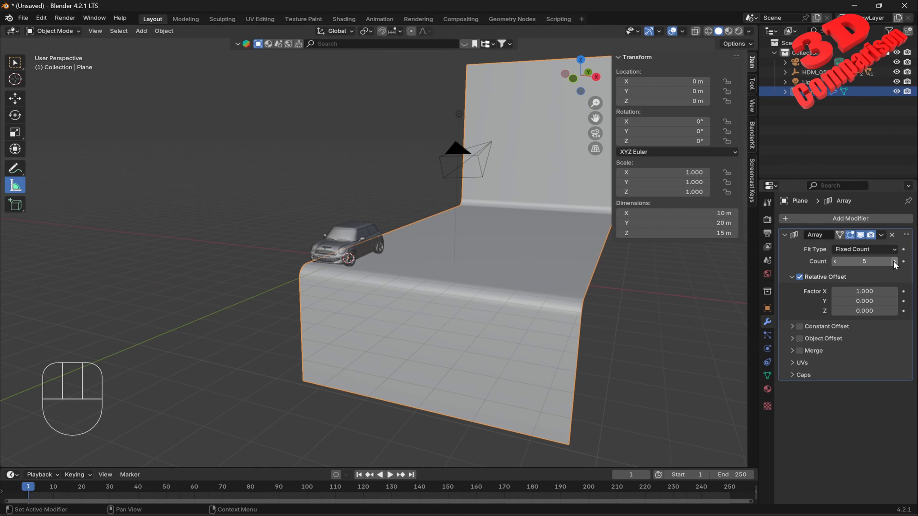
pyautogui.moveTo(879, 286); pyautogui.dragTo(905, 288)
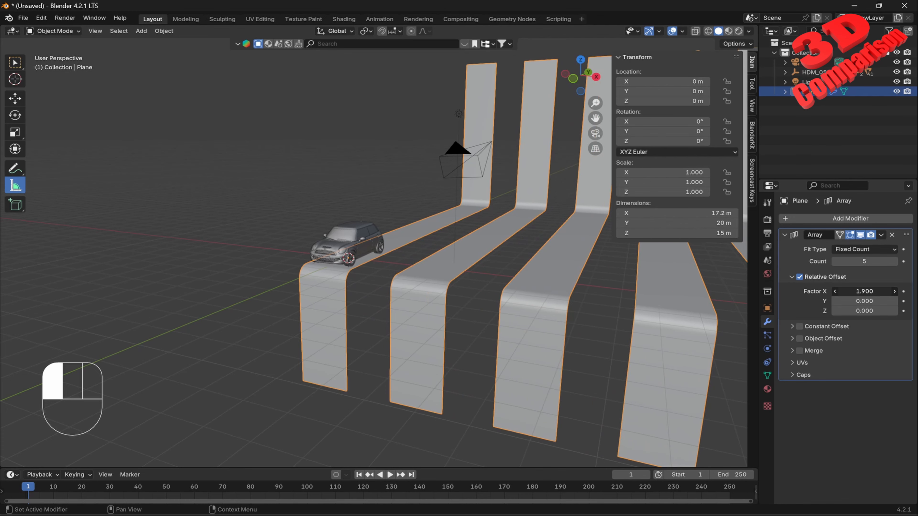
# Step: Apply the Array modifier to turn the strip copies into real geometry
pyautogui.click(881, 235)
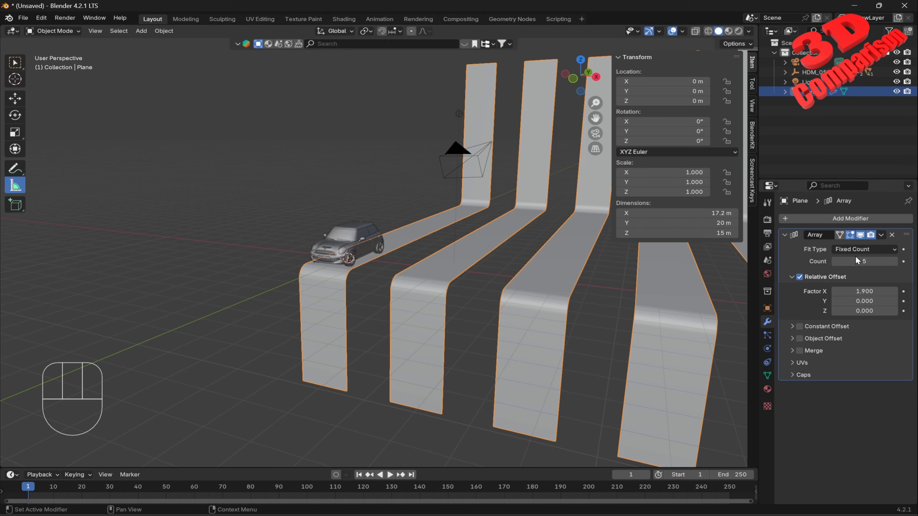
pyautogui.click(881, 235)
pyautogui.click(866, 250)
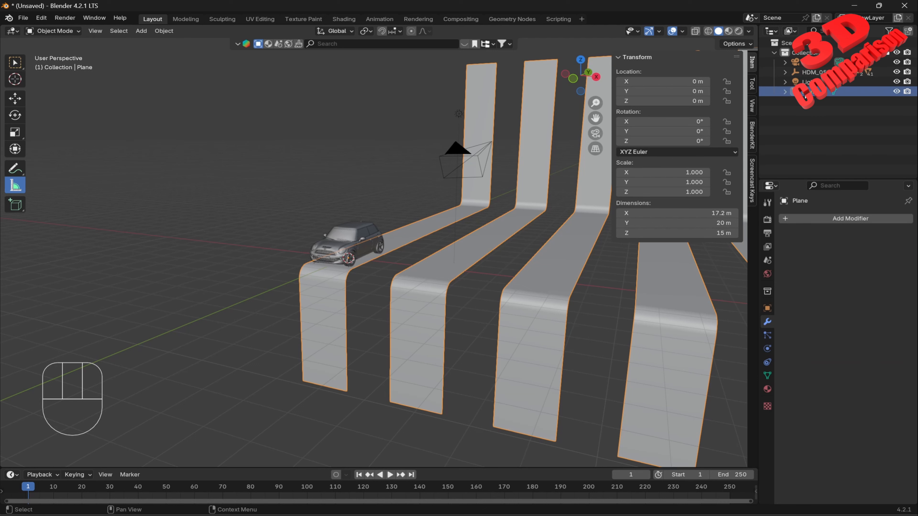
# Step: Separate the whole strip mesh by loose parts so each strip is its own object
pyautogui.click(784, 93)
pyautogui.click(784, 93)
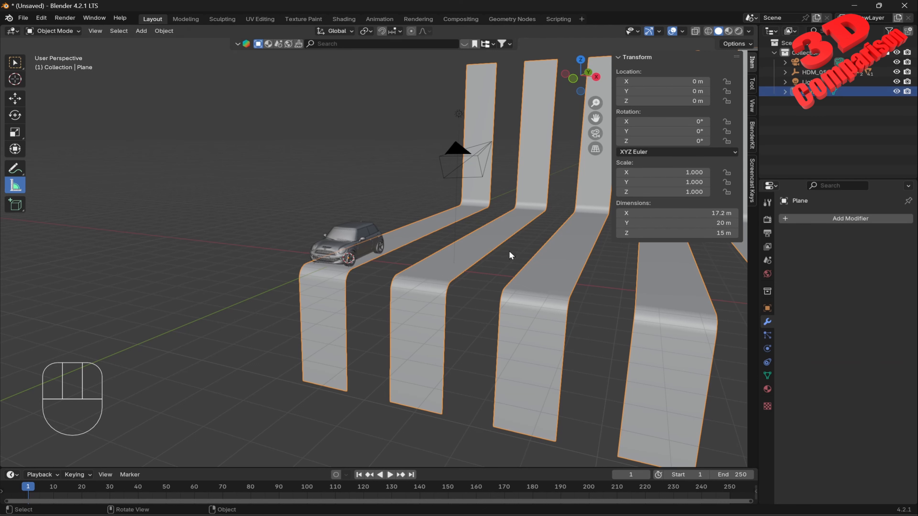
pyautogui.press('Tab')
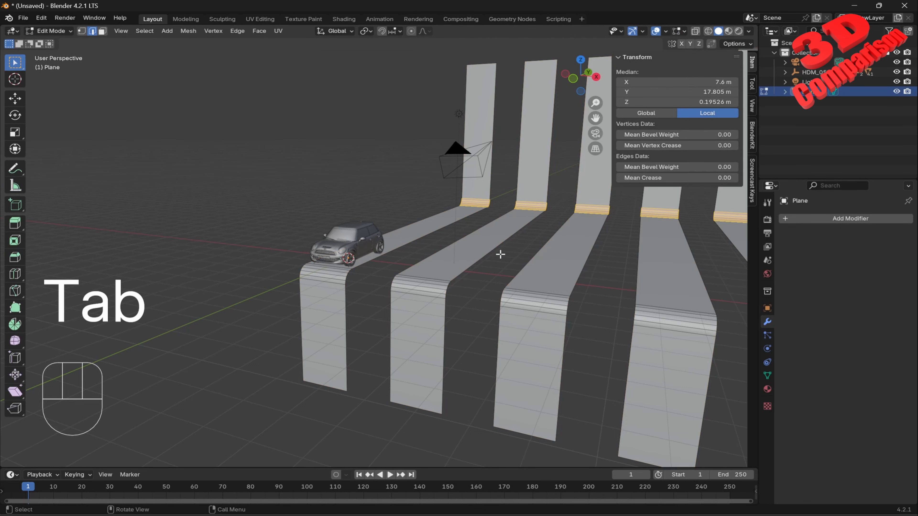
pyautogui.press('a')
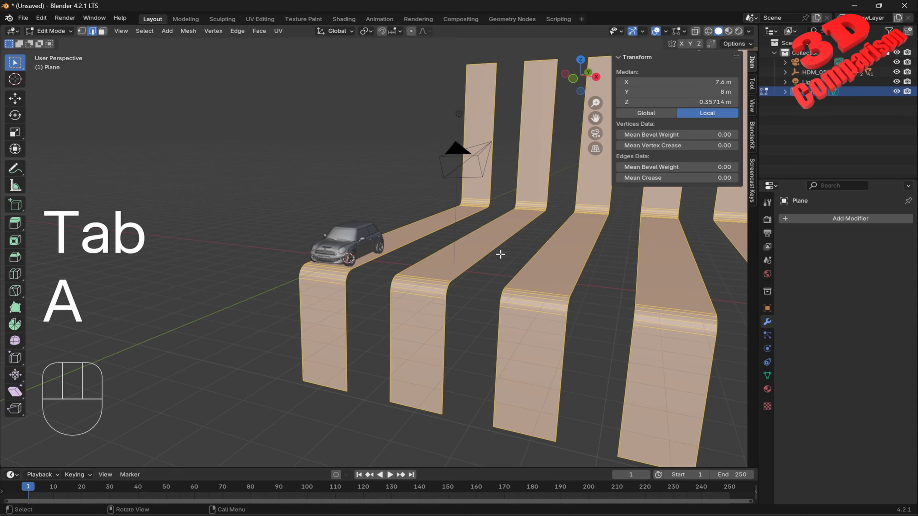
pyautogui.press('p')
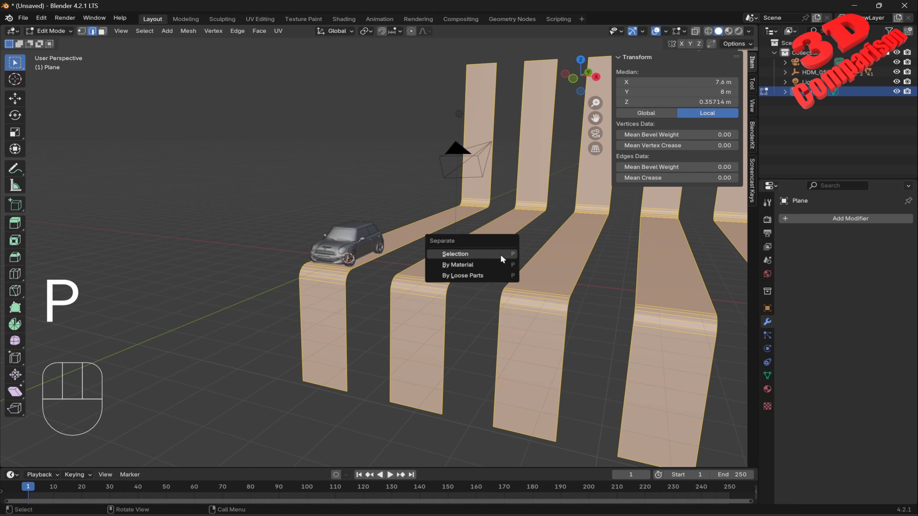
pyautogui.click(476, 275)
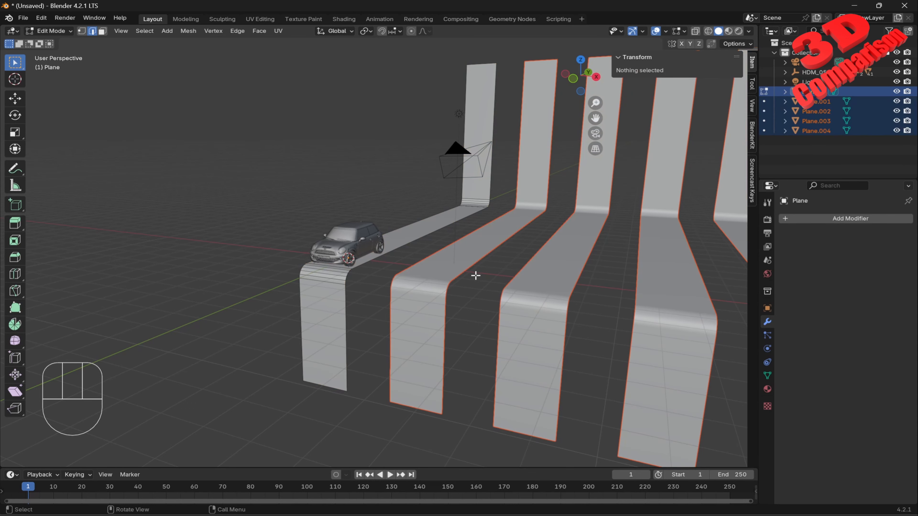
# Step: Check the separated strips one by one, including the last one's mesh, and return to Object Mode
pyautogui.click(816, 102)
pyautogui.click(817, 111)
pyautogui.click(819, 121)
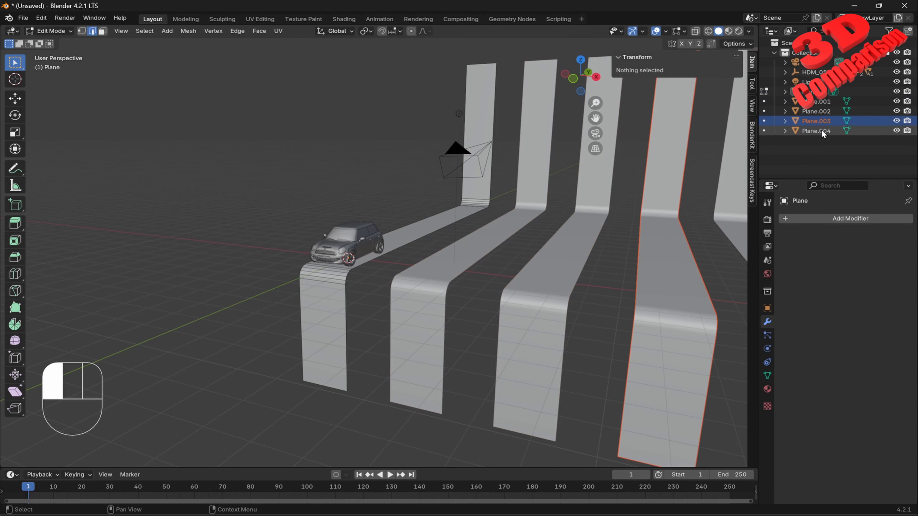
pyautogui.click(817, 131)
pyautogui.press('capslock')
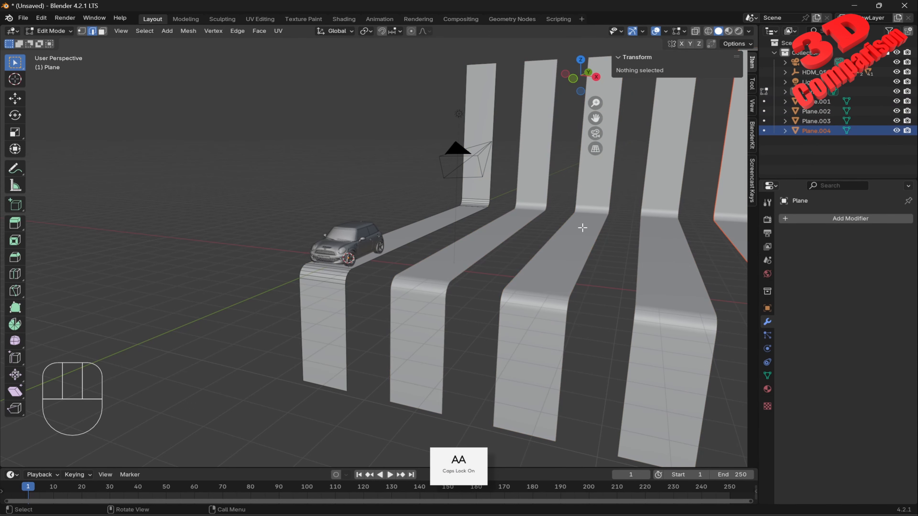
pyautogui.press('capslock')
pyautogui.scroll(-2, 618, 235)
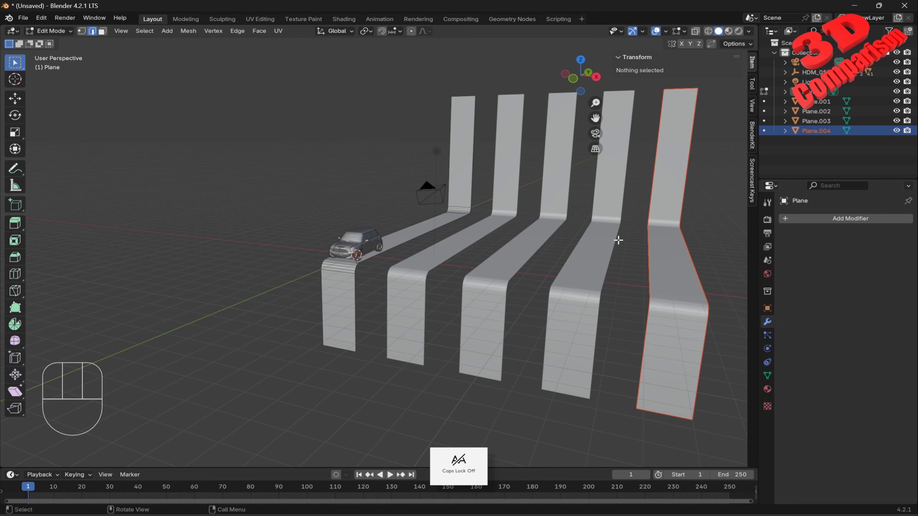
pyautogui.press('Tab')
pyautogui.press('Tab')
pyautogui.click(632, 261)
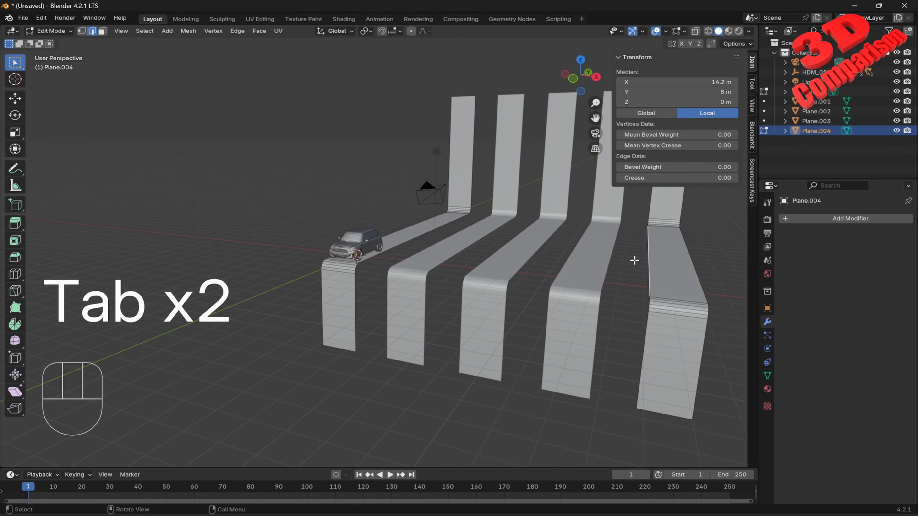
pyautogui.press('Tab')
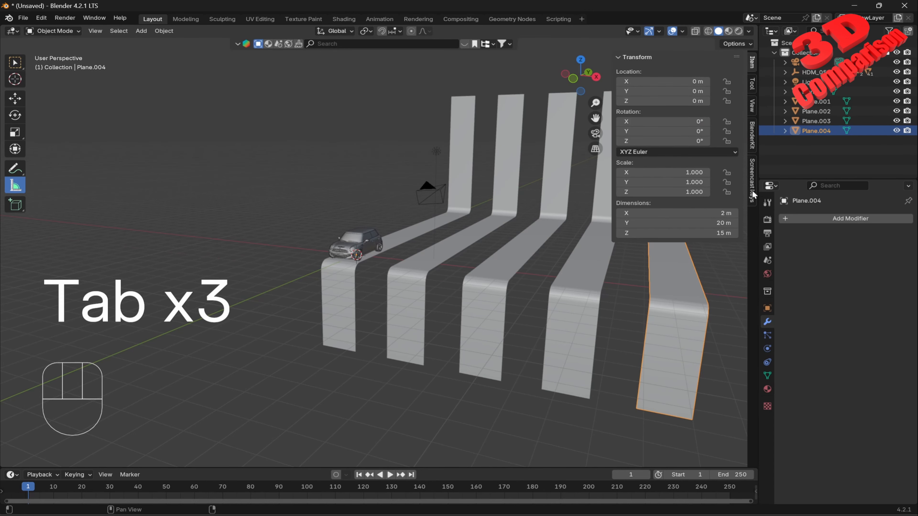
# Step: Review the Undo Steps setting in the System preferences and close them
pyautogui.click(42, 19)
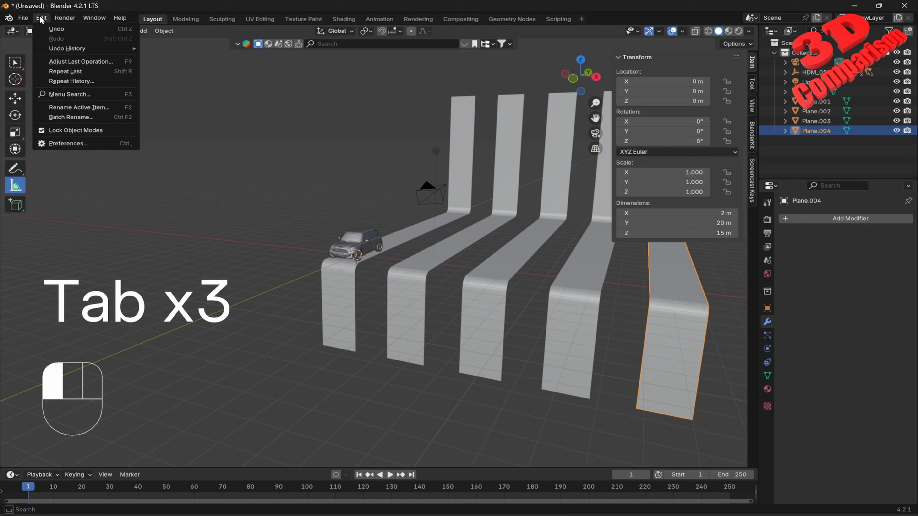
pyautogui.click(107, 148)
pyautogui.click(44, 178)
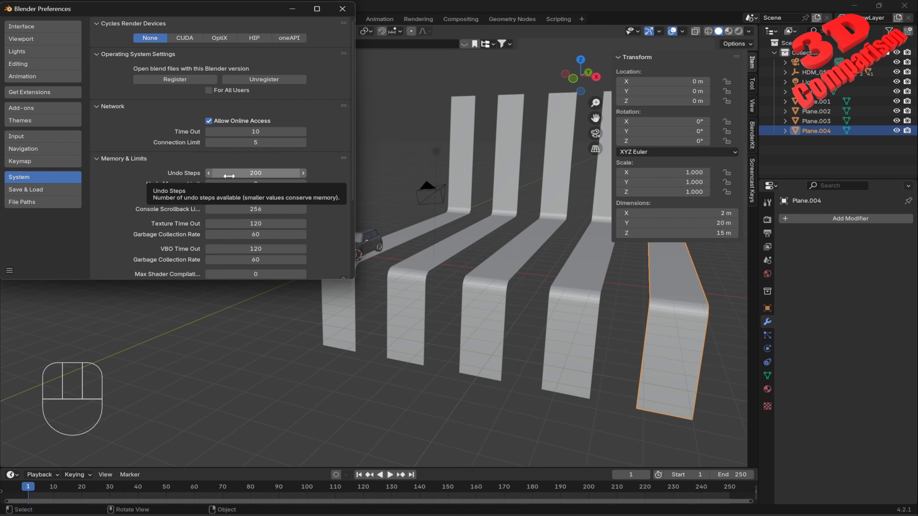
pyautogui.click(342, 8)
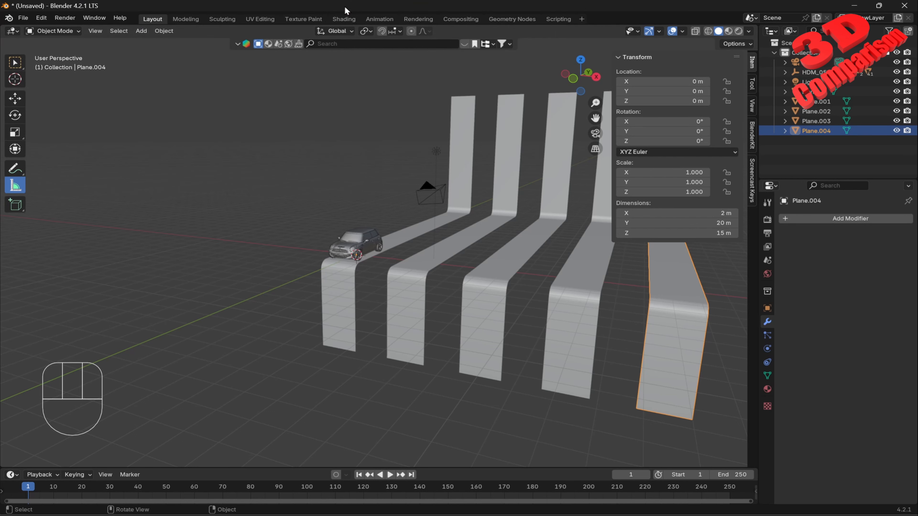
# Step: Hide the sidebar and delete the four strips Plane.001 to Plane.004, keeping only the one under the car
pyautogui.click(840, 151)
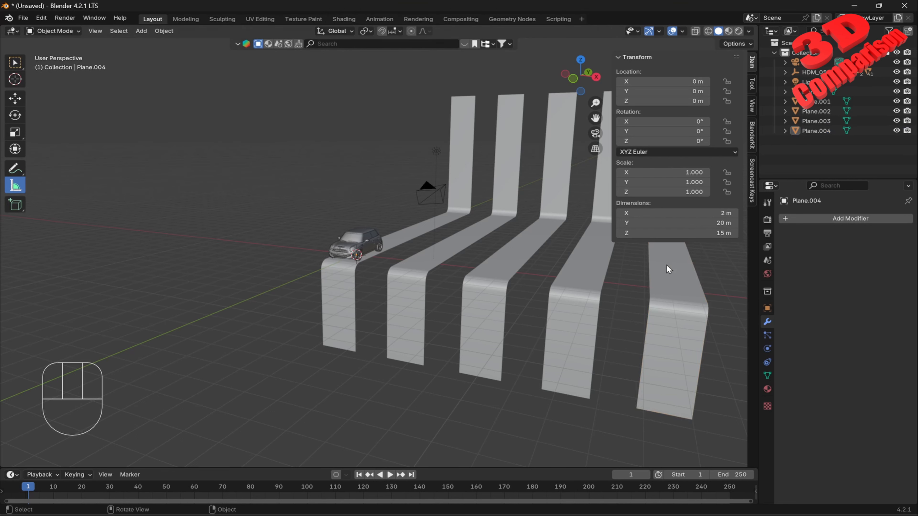
pyautogui.press('n')
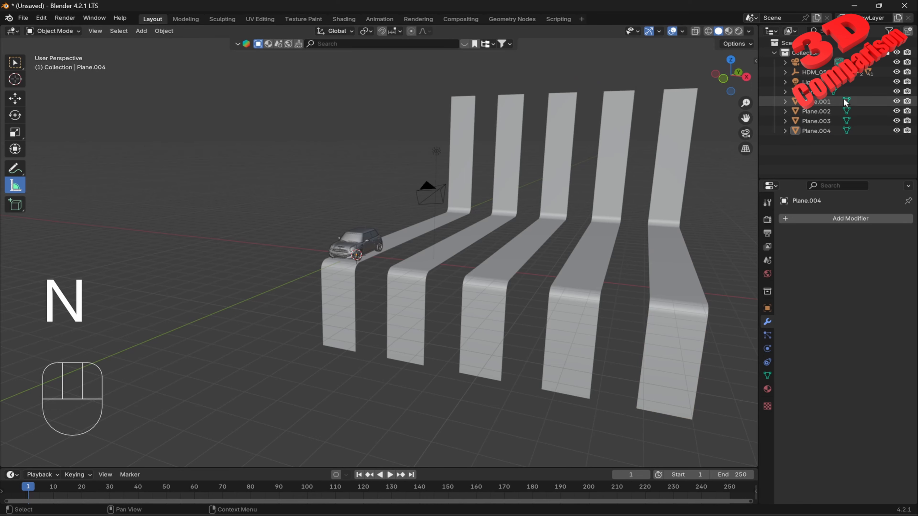
pyautogui.click(828, 103)
pyautogui.keyDown('shift'); pyautogui.click(811, 130); pyautogui.keyUp('shift')
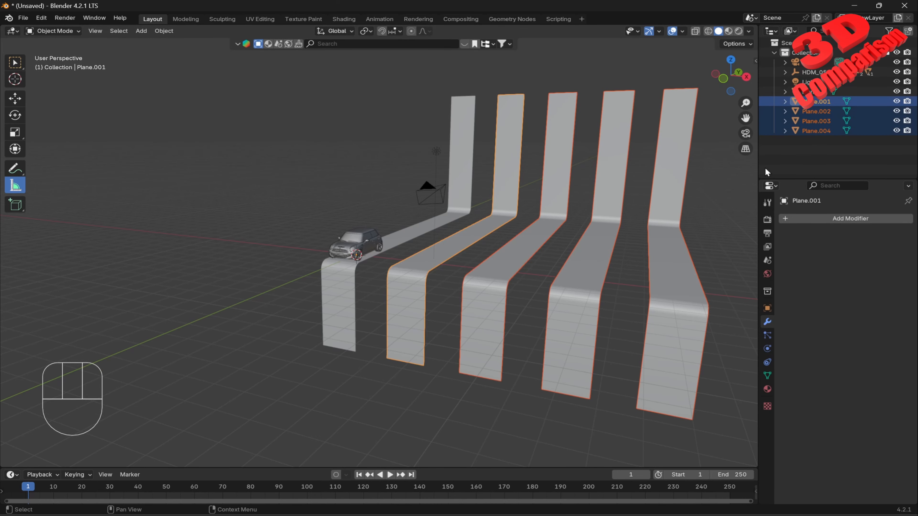
pyautogui.press('Delete')
pyautogui.scroll(6, 455, 272)
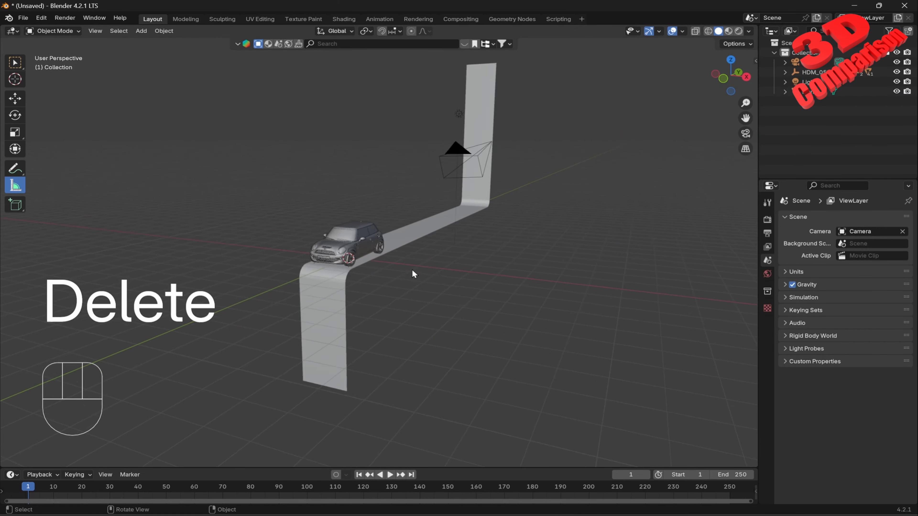
pyautogui.scroll(-6, 414, 274)
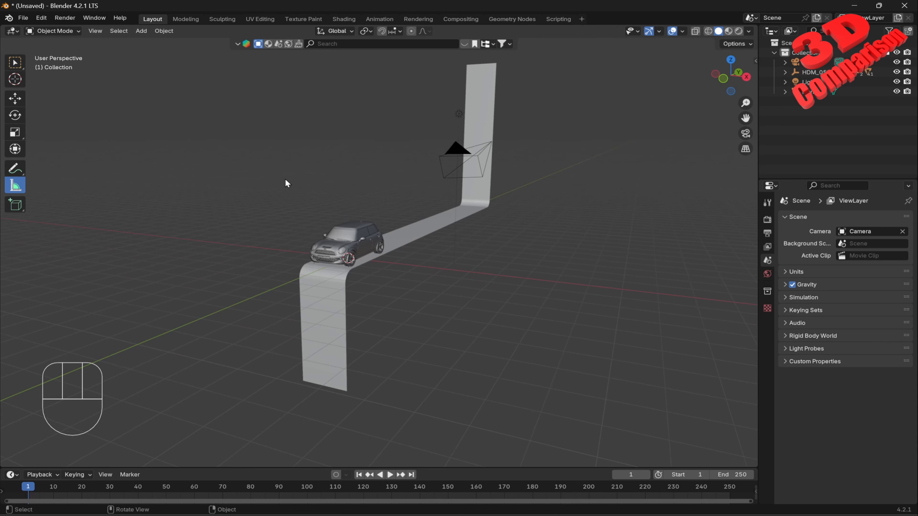
# Step: Undo the stray ruler measurement and switch to the Select Box tool
pyautogui.moveTo(244, 142); pyautogui.dragTo(330, 145)
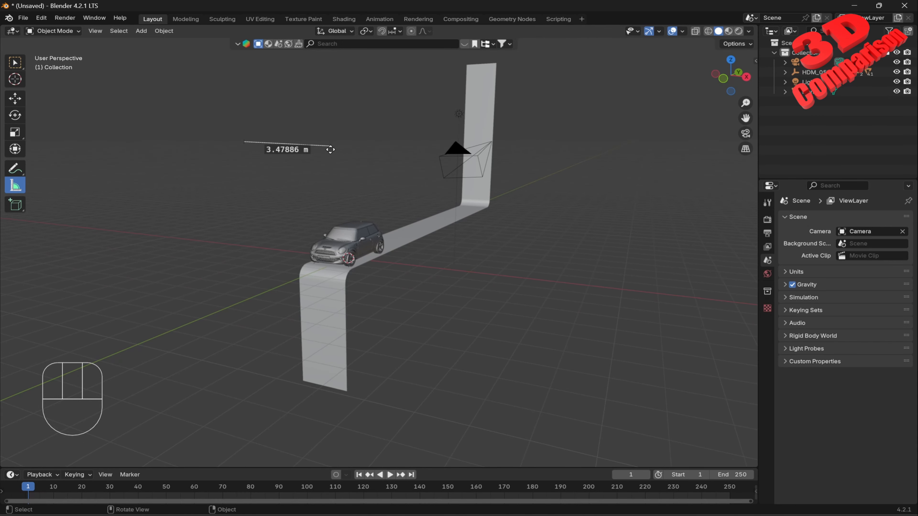
pyautogui.hotkey('ctrl', 'z')
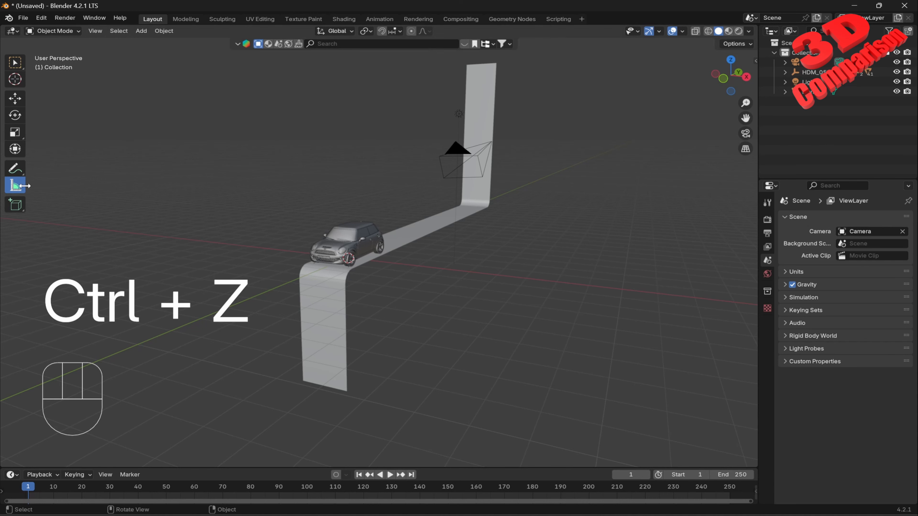
pyautogui.click(18, 65)
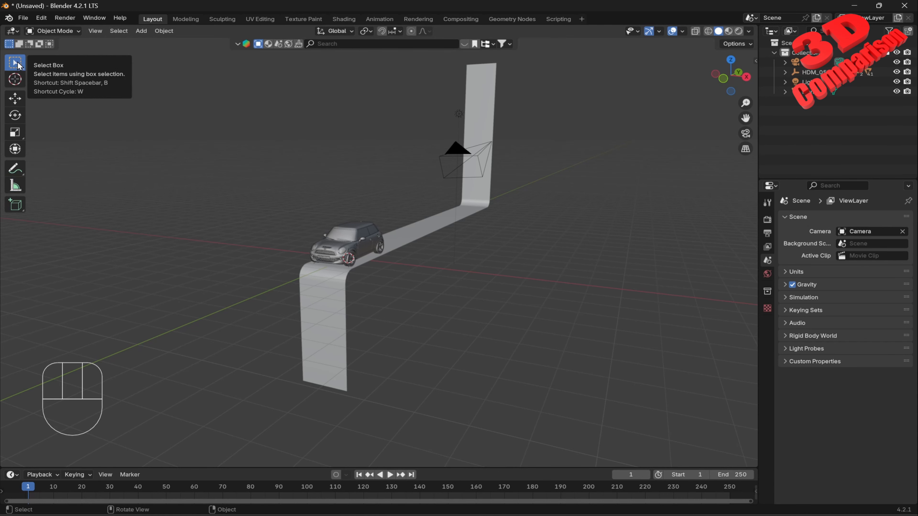
pyautogui.moveTo(18, 65)
pyautogui.mouseDown()
pyautogui.moveTo(68, 68)
pyautogui.moveTo(73, 95)
pyautogui.mouseUp()
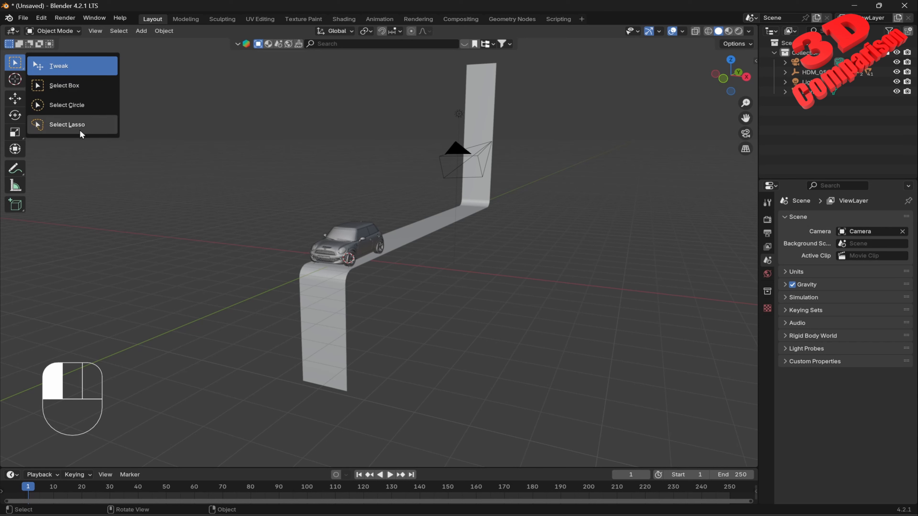
pyautogui.moveTo(80, 130); pyautogui.dragTo(72, 86)
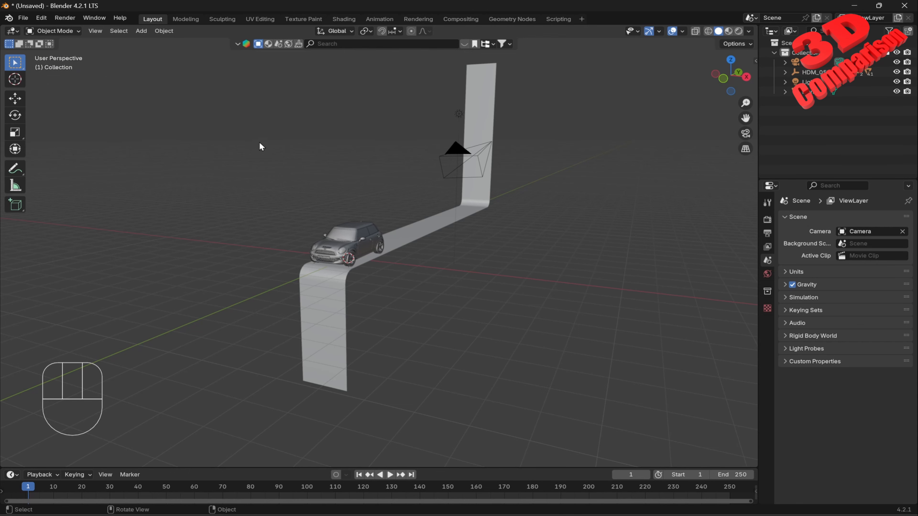
# Step: Try box-selecting the car and strip together in solid display, and clear the selection
pyautogui.moveTo(216, 127); pyautogui.dragTo(413, 402)
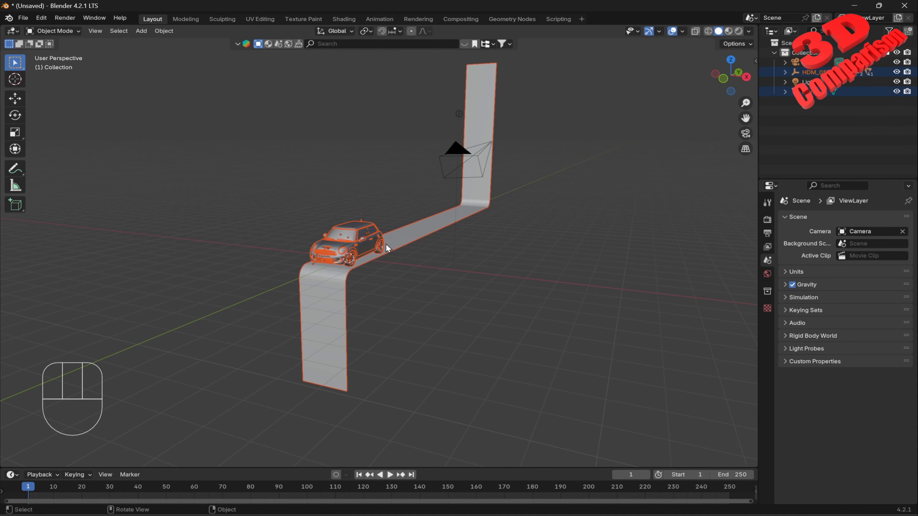
pyautogui.scroll(8, 352, 239)
pyautogui.hotkey('alt', 'a')
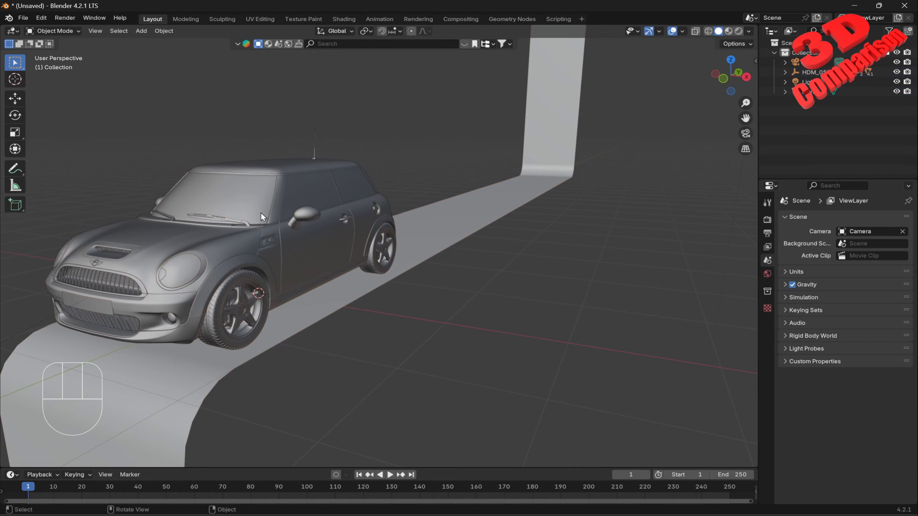
# Step: Temporarily hide the front window to inspect the car's interior parts, and undo the hiding
pyautogui.click(251, 202)
pyautogui.moveTo(251, 202); pyautogui.dragTo(464, 261, button='middle')
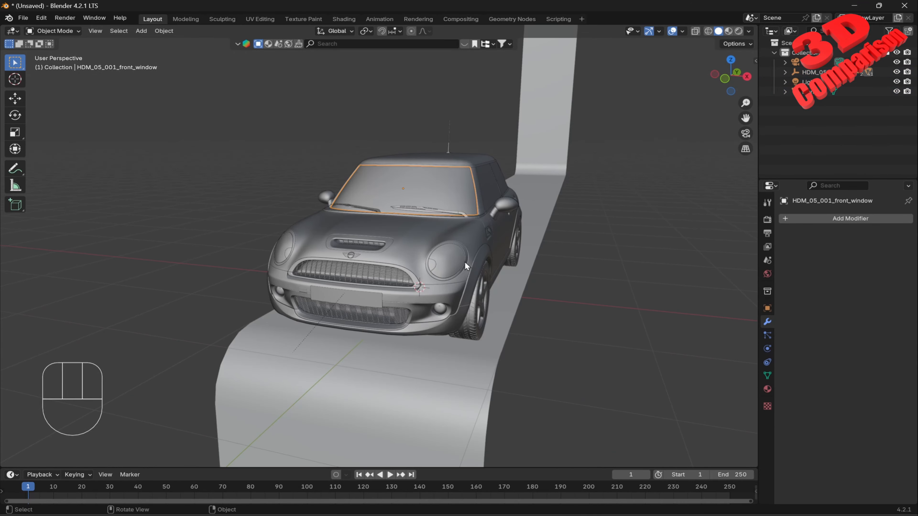
pyautogui.press('h')
pyautogui.click(413, 194)
pyautogui.press('KP_Decimal')
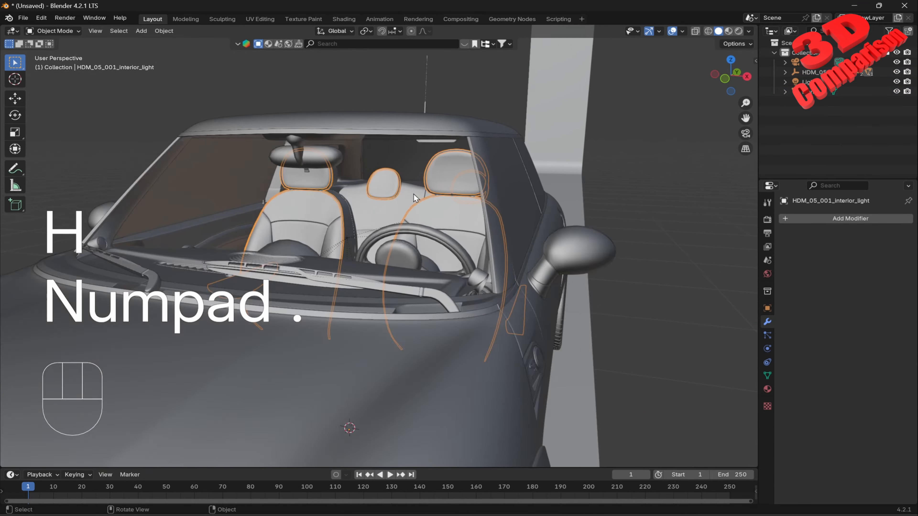
pyautogui.moveTo(352, 247); pyautogui.dragTo(349, 270, button='middle')
pyautogui.scroll(-6, 351, 268)
pyautogui.hotkey('ctrl', 'z')
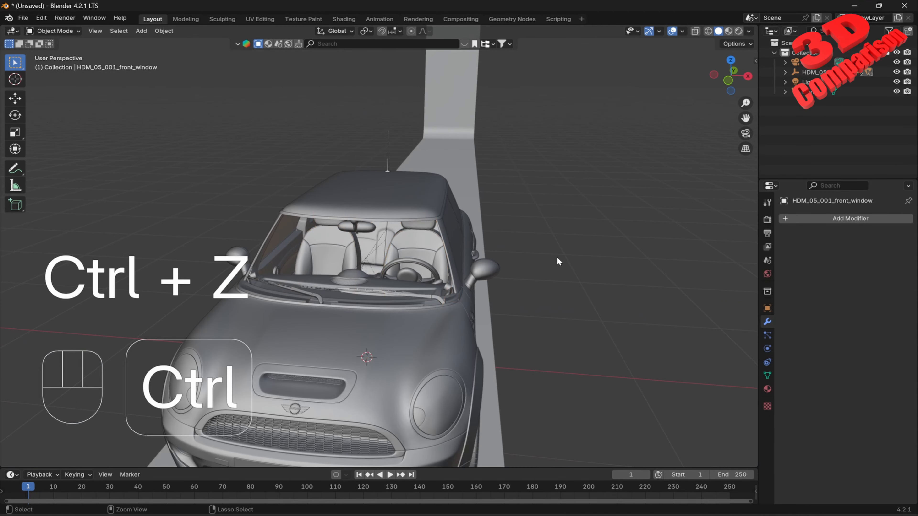
pyautogui.hotkey('ctrl', 'z')
pyautogui.scroll(-6, 558, 258)
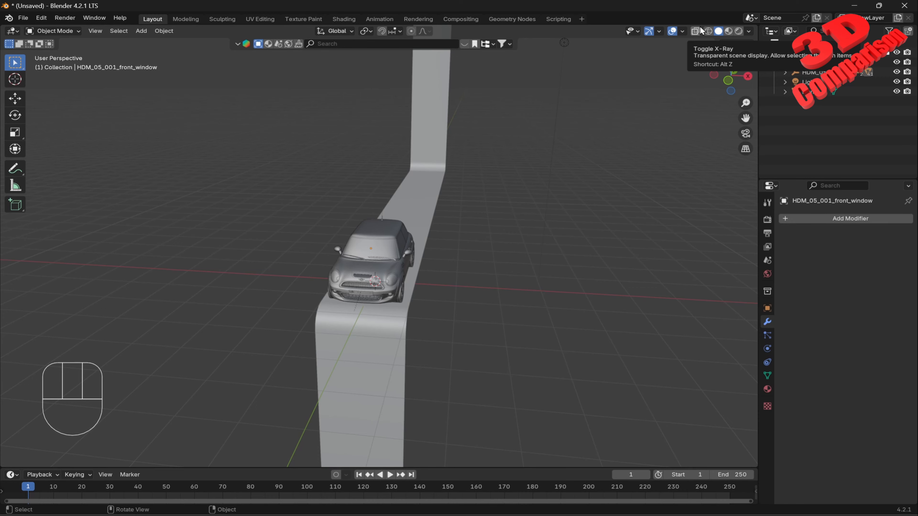
# Step: Turn on X-Ray display and box-select the complete car, including its interior, with its strip
pyautogui.click(695, 31)
pyautogui.moveTo(549, 195); pyautogui.dragTo(451, 254, button='middle')
pyautogui.moveTo(292, 87); pyautogui.dragTo(450, 406)
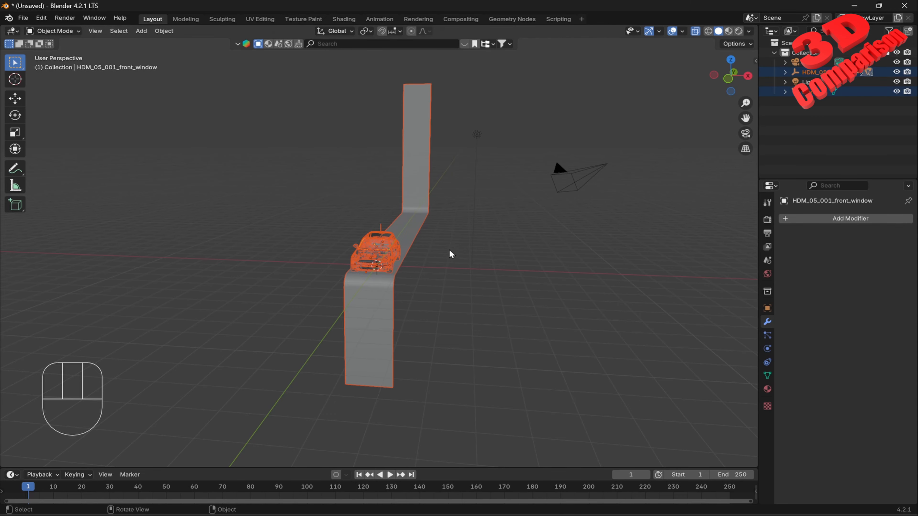
# Step: Duplicate the selected car and strip and move the copy 3 m along the X axis
pyautogui.moveTo(449, 249); pyautogui.dragTo(437, 252, button='middle')
pyautogui.hotkey('shift', 'd')
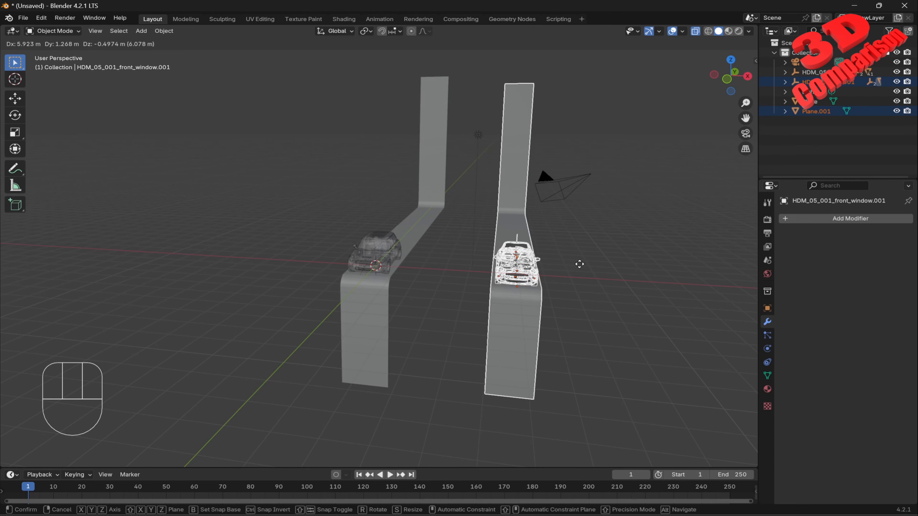
pyautogui.press('x')
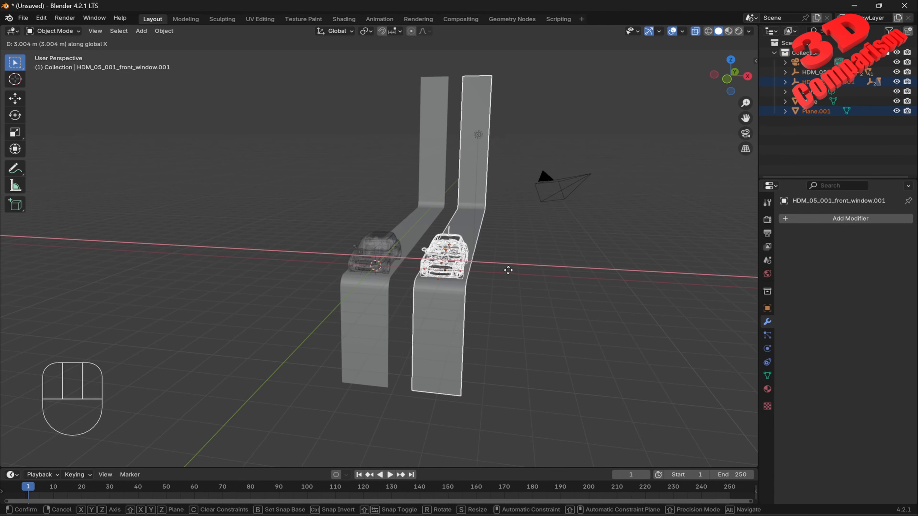
pyautogui.press('KP_3')
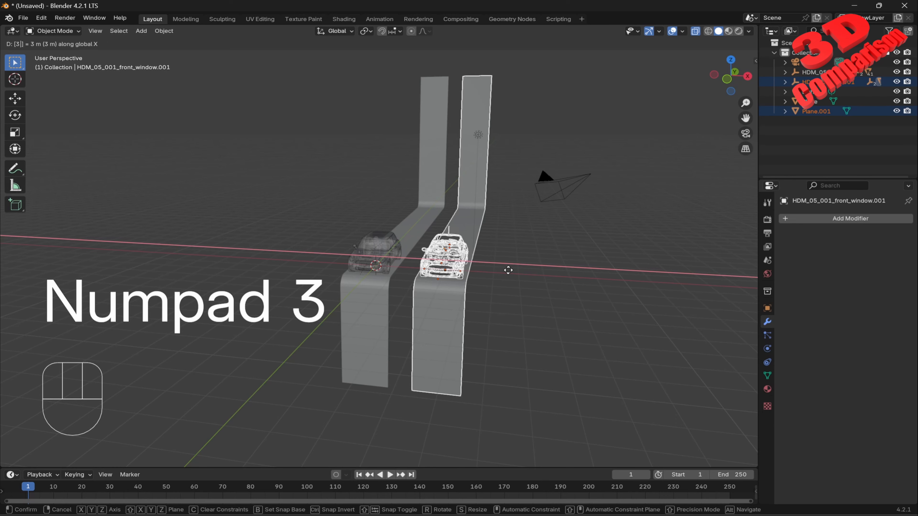
pyautogui.press('KP_Enter')
# Step: Duplicate the selected second car and strip, placing the third set 3 m farther along the X axis
pyautogui.hotkey('shift', 'd')
pyautogui.press('g')
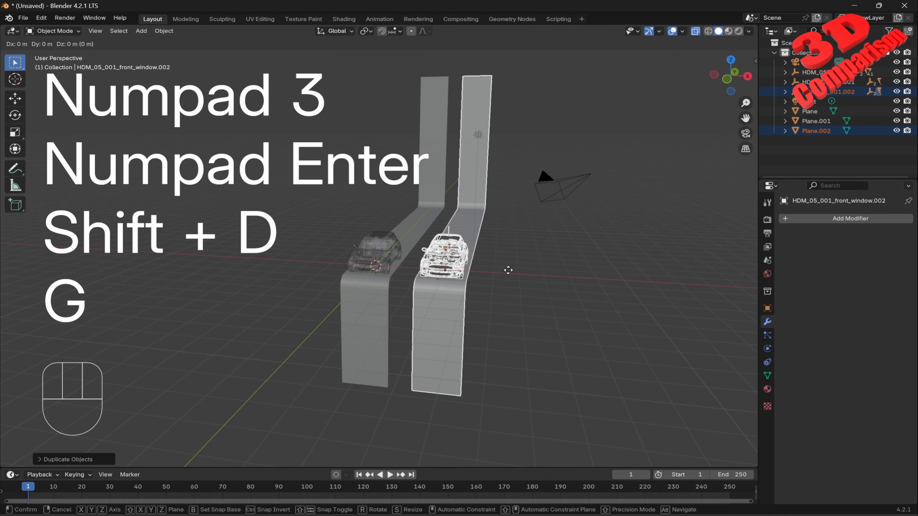
pyautogui.press('x')
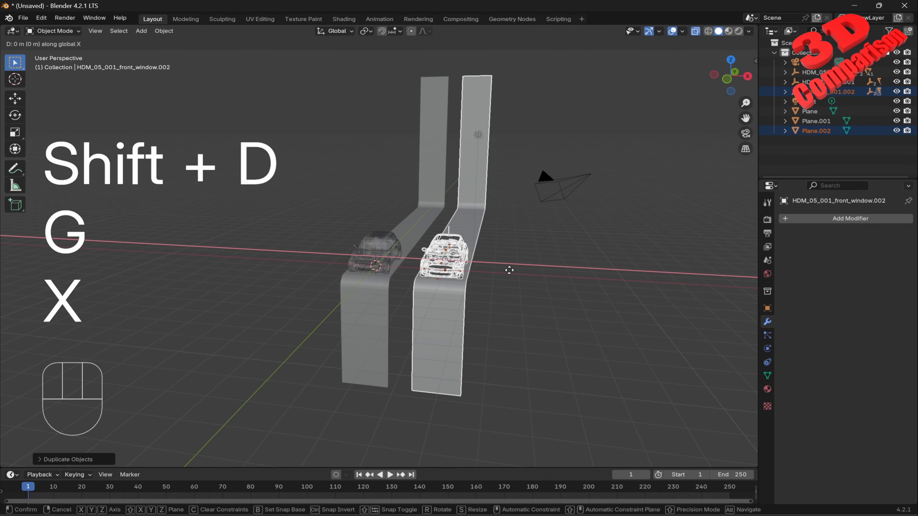
pyautogui.press('KP_3')
pyautogui.press('KP_Enter')
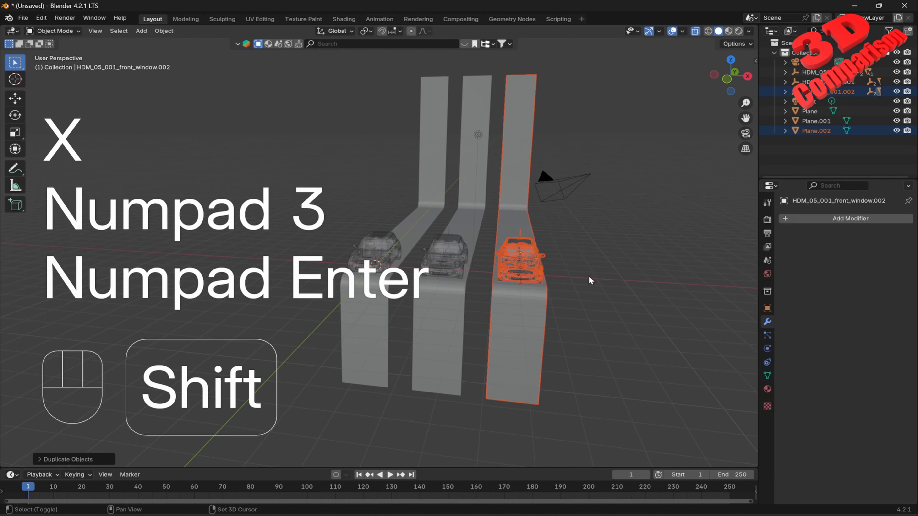
# Step: Add a fourth car and strip by duplicating the third set and offsetting it 3 m along X
pyautogui.hotkey('shift', 'd')
pyautogui.press('g')
pyautogui.press('x')
pyautogui.press('KP_3')
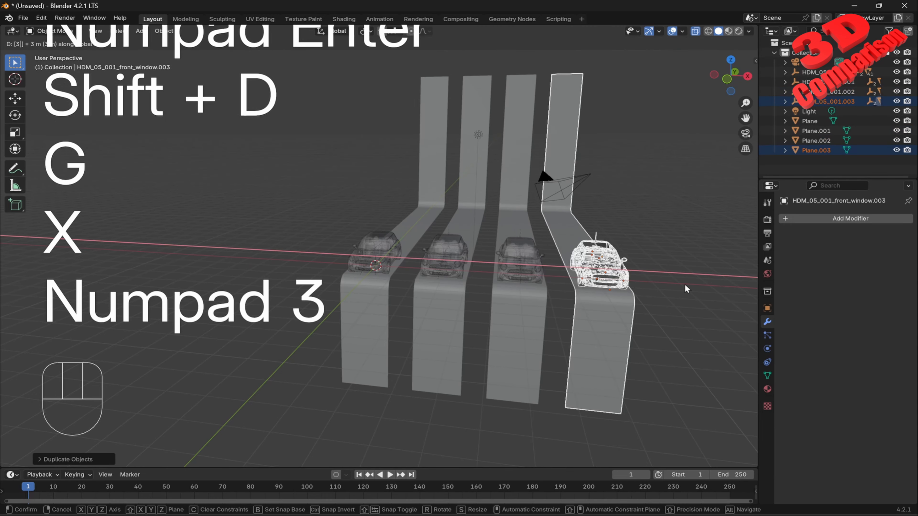
pyautogui.press('KP_Enter')
# Step: Complete the row with a fifth car and strip, duplicated from the fourth set and moved 3 m along X
pyautogui.hotkey('shift', 'd')
pyautogui.press('g')
pyautogui.press('x')
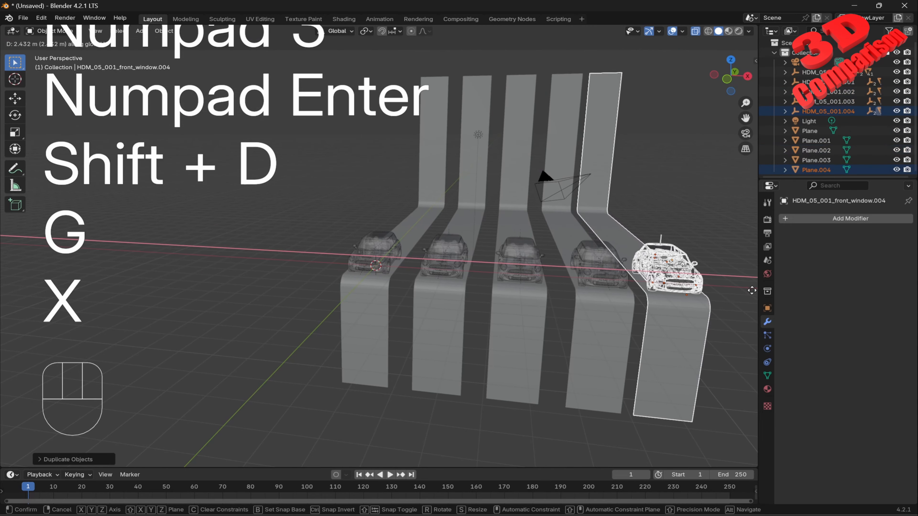
pyautogui.press('KP_3')
pyautogui.press('KP_Enter')
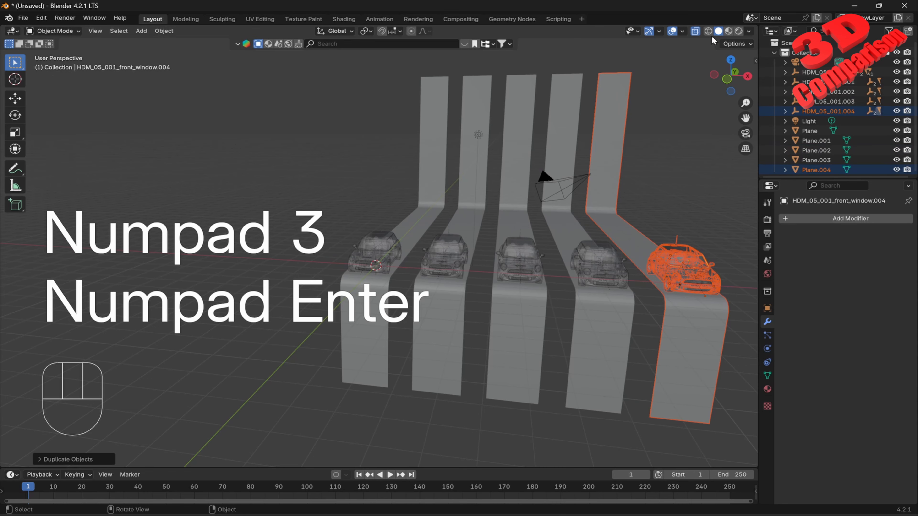
# Step: Turn off X-Ray display and clear the selection
pyautogui.click(697, 31)
pyautogui.hotkey('alt', 'a')
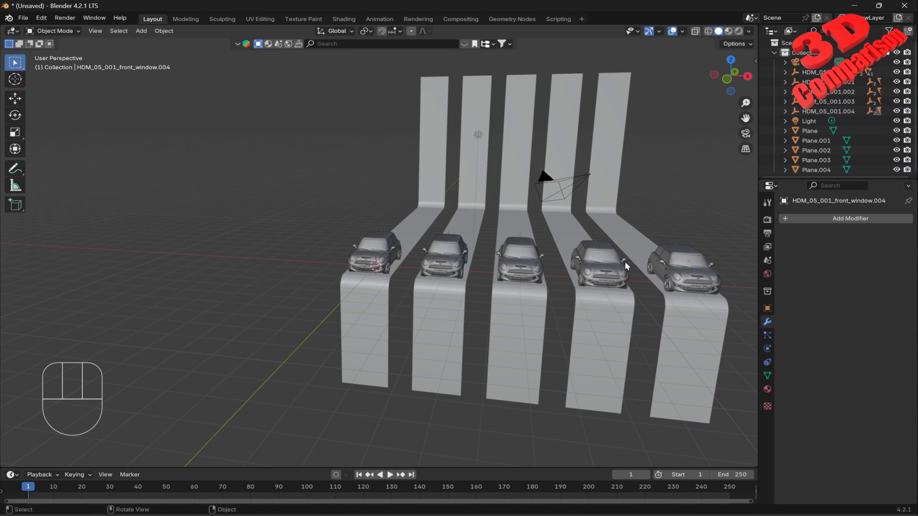
pyautogui.moveTo(624, 261); pyautogui.dragTo(568, 253, button='middle')
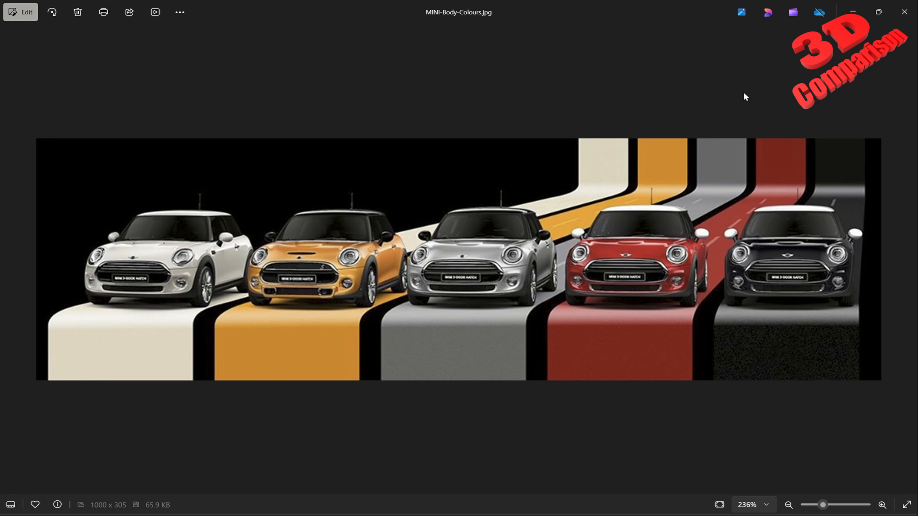
# Step: Compare the row of cars and strips with the MINI-Body-Colours.jpg reference from a similar viewing angle
pyautogui.click(862, 6)
pyautogui.moveTo(479, 255); pyautogui.dragTo(432, 304, button='middle')
pyautogui.moveTo(402, 299); pyautogui.dragTo(427, 312)
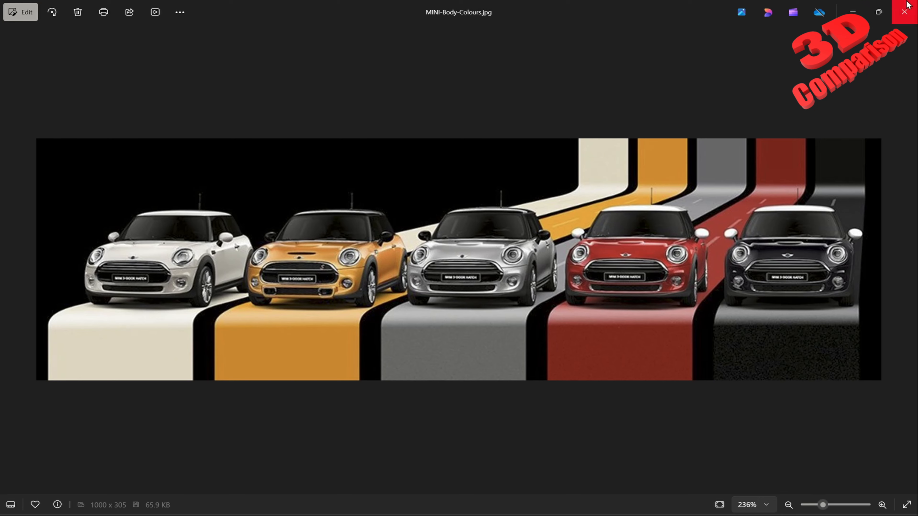
pyautogui.click(853, 12)
pyautogui.moveTo(417, 280); pyautogui.dragTo(403, 254, button='middle')
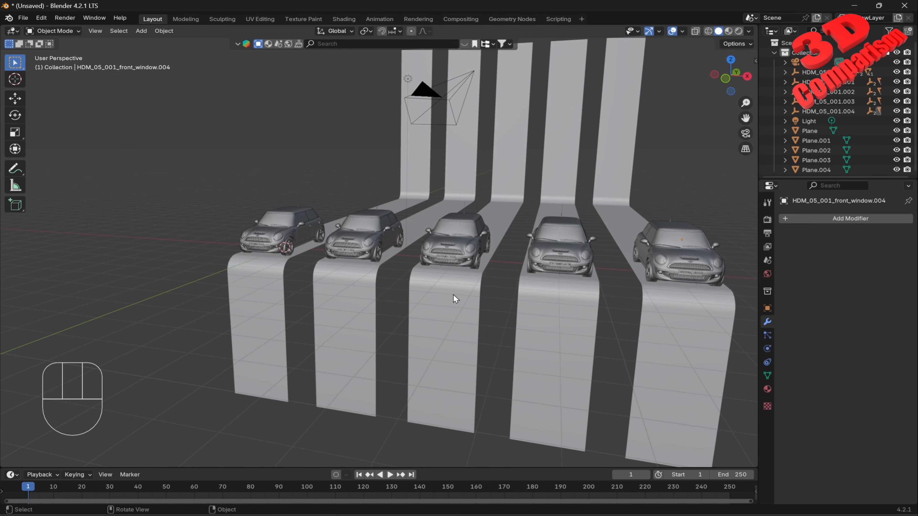
pyautogui.scroll(3, 289, 243)
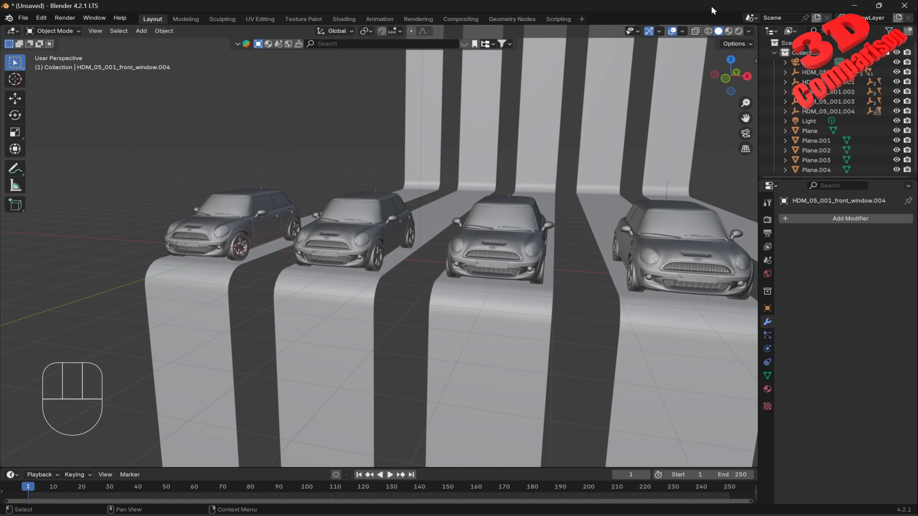
# Step: Arrange the Blender window and the MINI-Body-Colours.jpg reference image side by side on the screen
pyautogui.press('super')
pyautogui.press('super+Left')
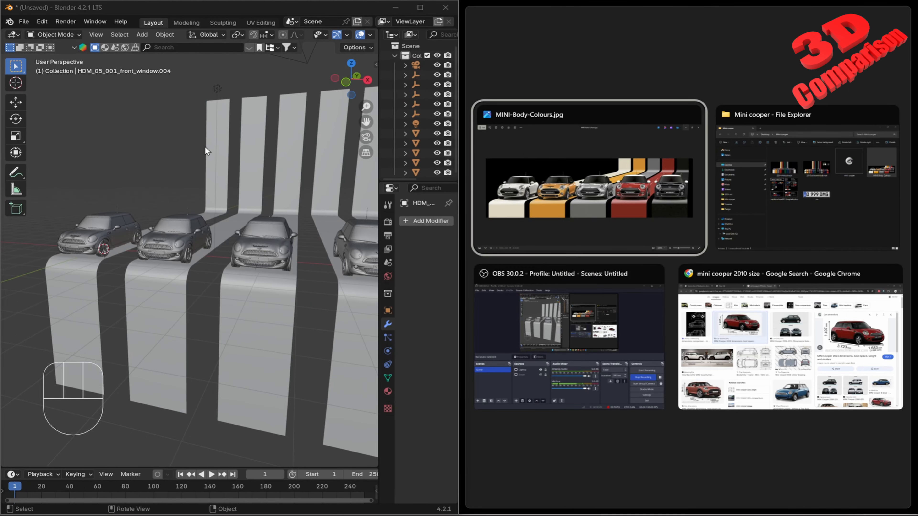
pyautogui.click(160, 142)
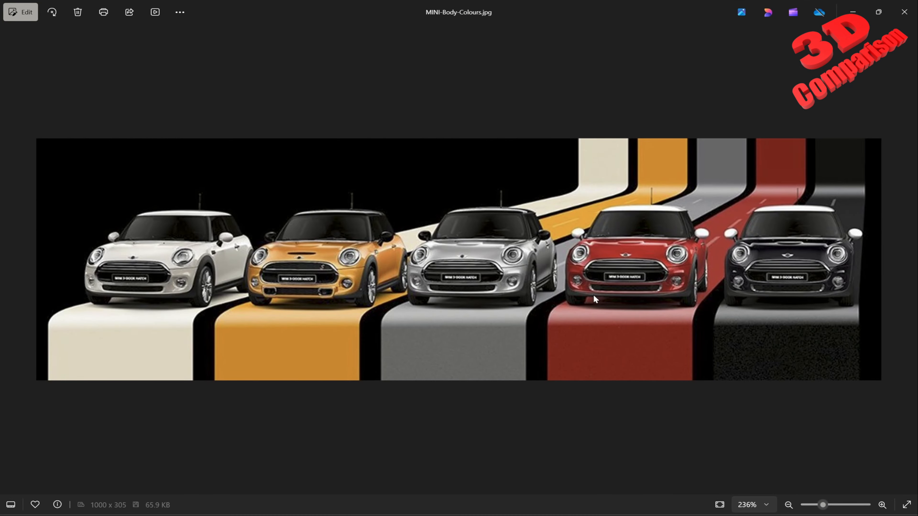
pyautogui.press('super+Right')
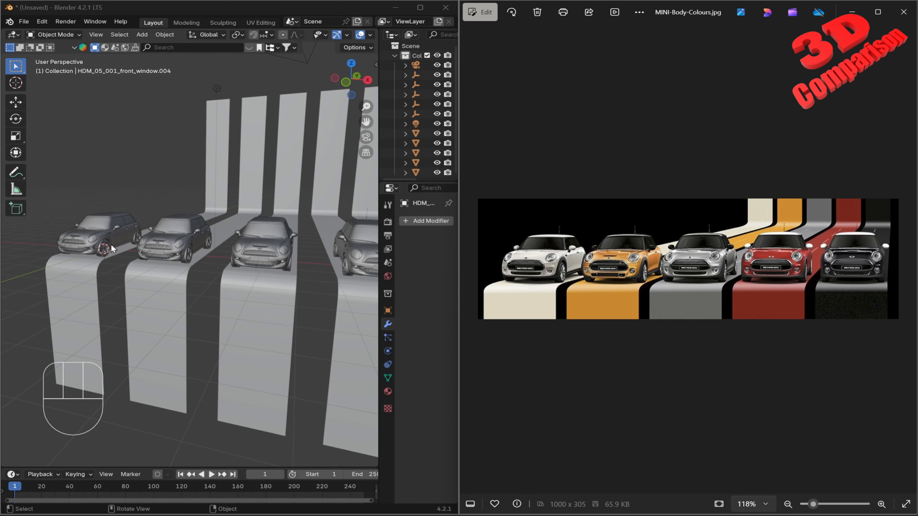
# Step: Set the base colour of the first car's Standard_1 paint material by sampling the cream strip in the reference image
pyautogui.click(117, 240)
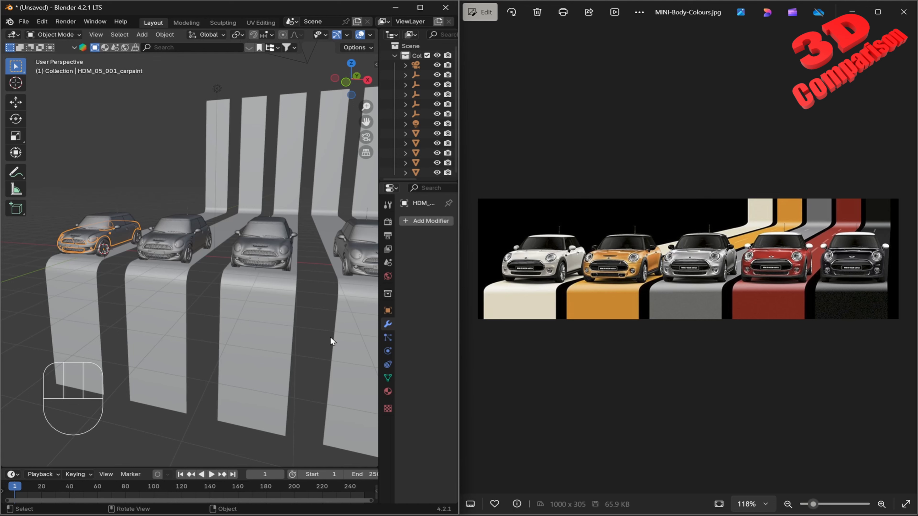
pyautogui.click(388, 393)
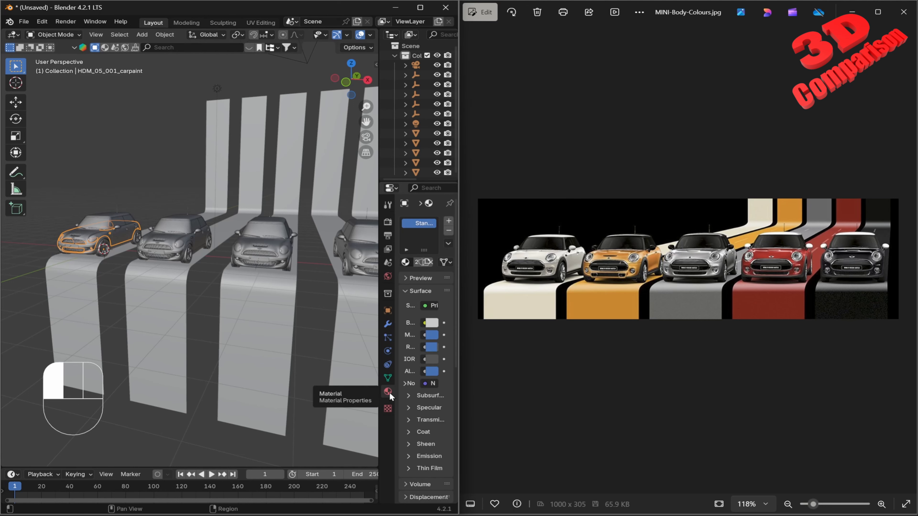
pyautogui.moveTo(378, 310); pyautogui.dragTo(335, 310)
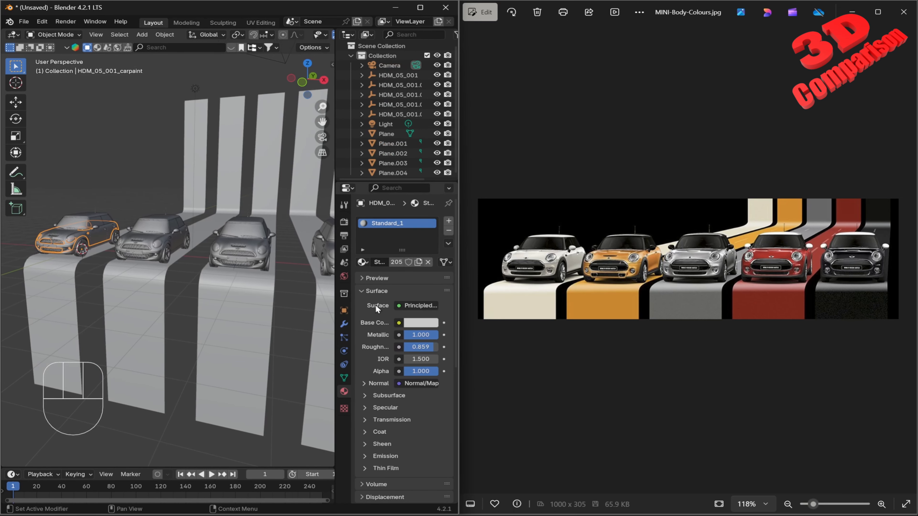
pyautogui.click(426, 324)
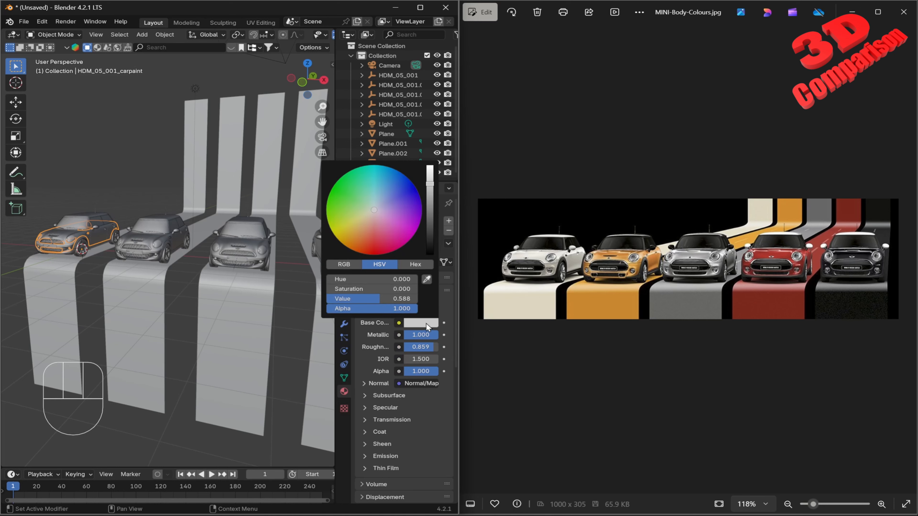
pyautogui.click(426, 280)
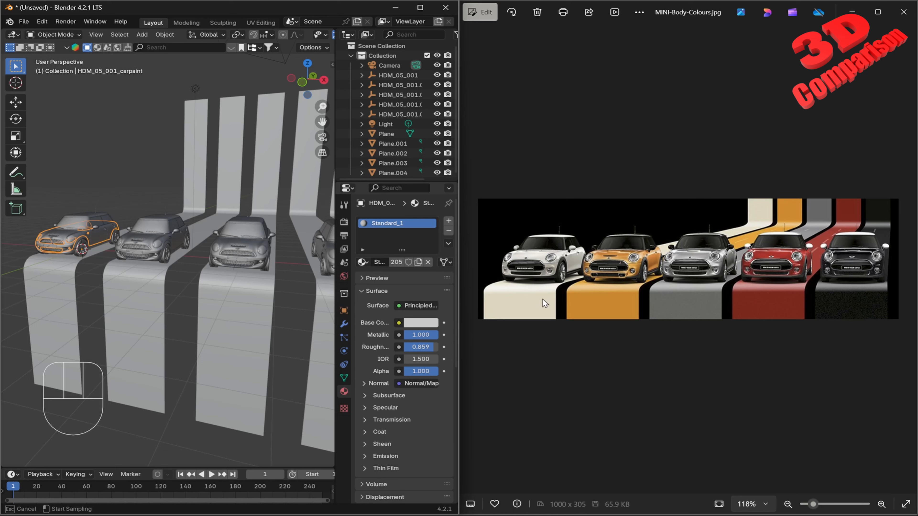
pyautogui.click(544, 307)
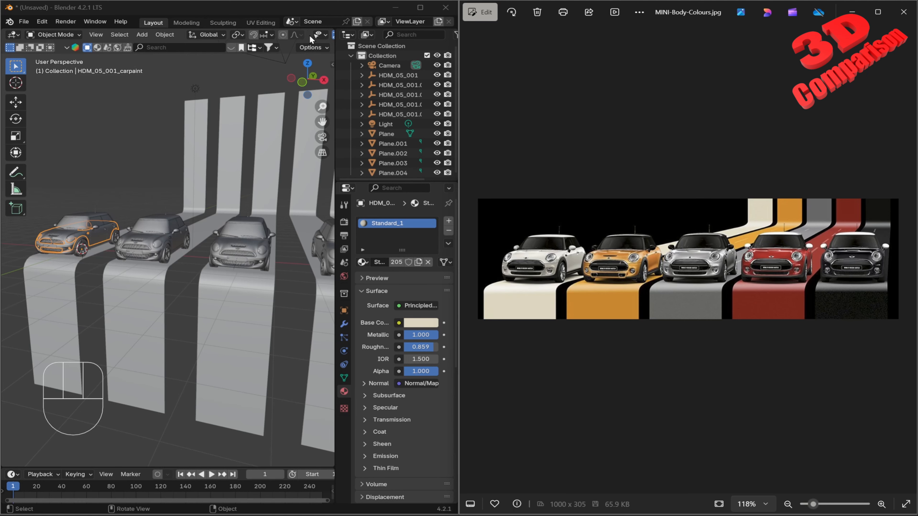
# Step: Switch the viewport shading to Material Preview
pyautogui.moveTo(336, 38)
pyautogui.mouseDown()
pyautogui.moveTo(365, 38)
pyautogui.moveTo(340, 38)
pyautogui.mouseUp()
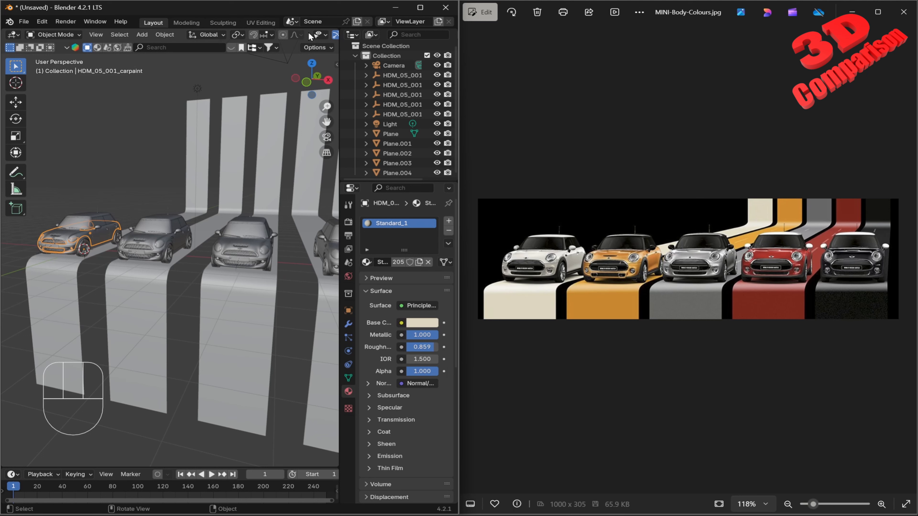
pyautogui.scroll(-4, 308, 31)
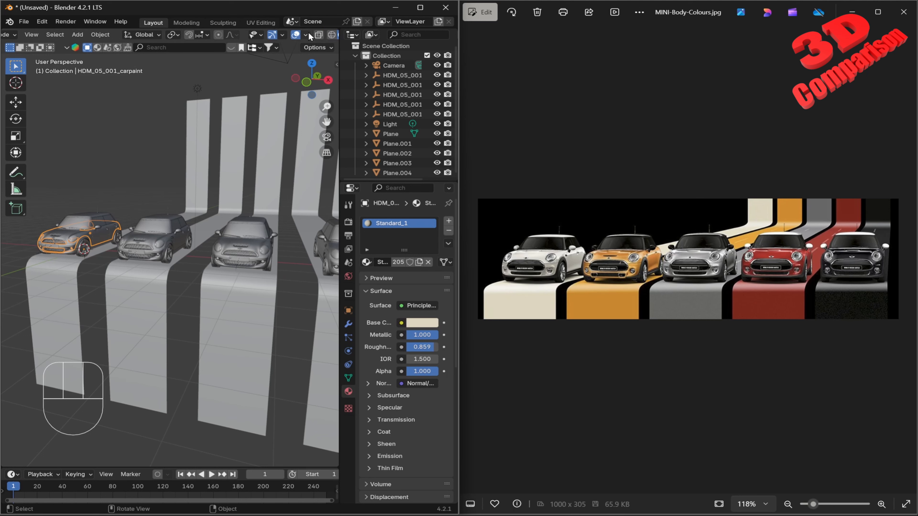
pyautogui.scroll(4, 308, 32)
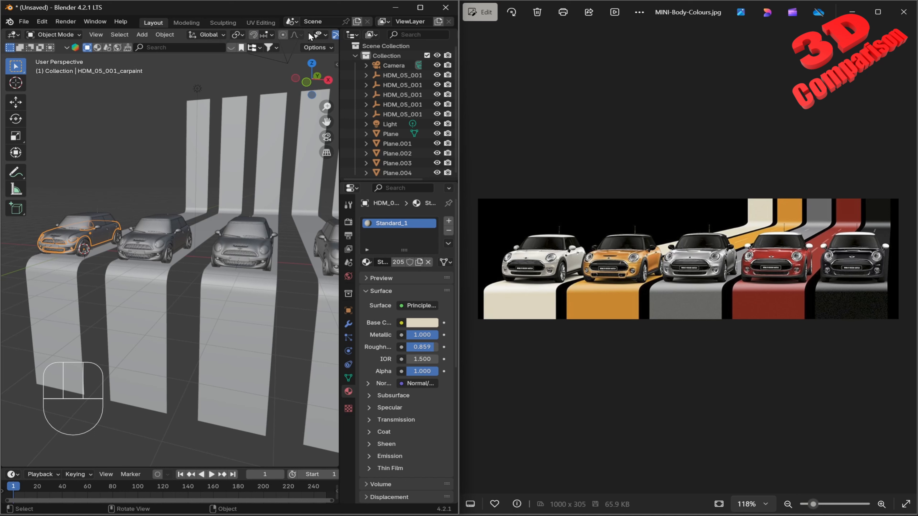
pyautogui.scroll(-5, 308, 32)
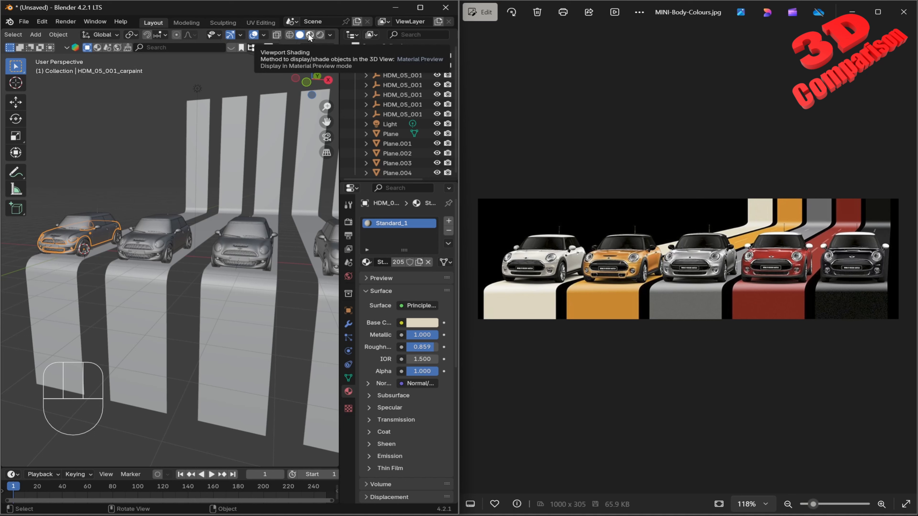
pyautogui.click(310, 35)
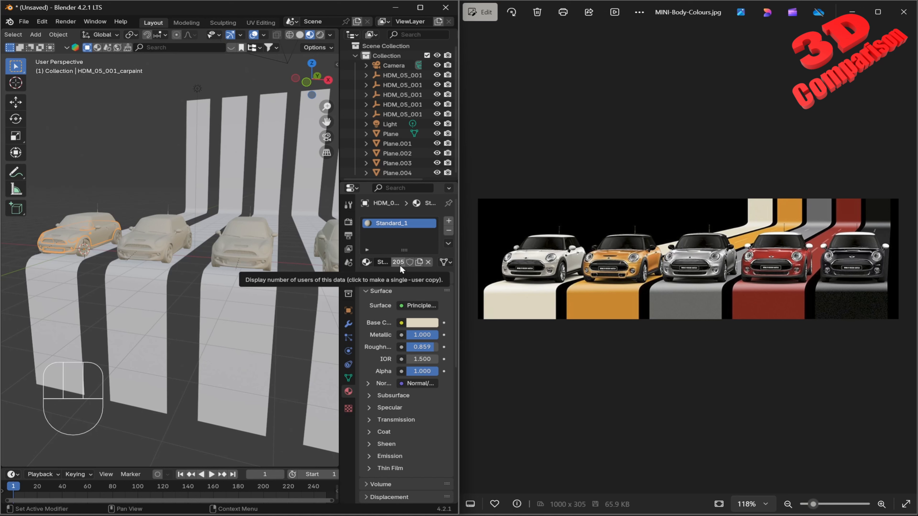
# Step: Unlink the shared Standard_1 material from the body paint of the first, second and third cars
pyautogui.click(428, 263)
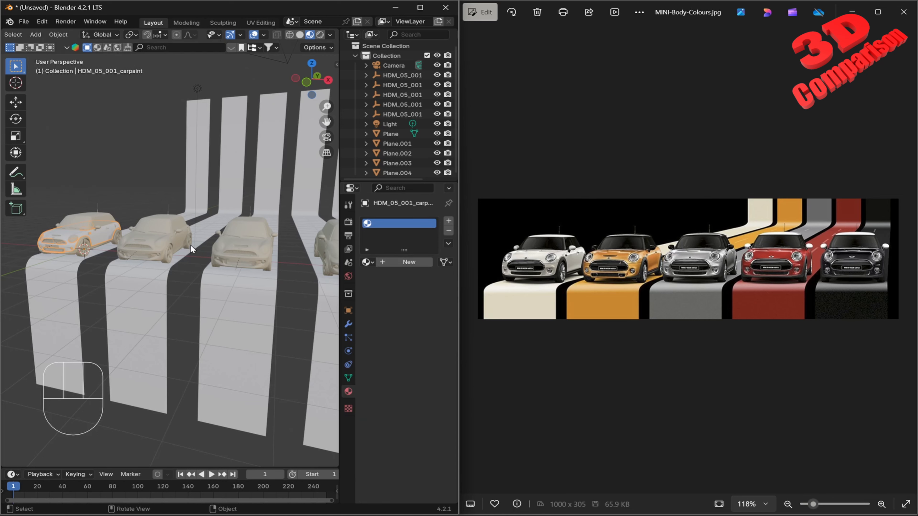
pyautogui.click(175, 241)
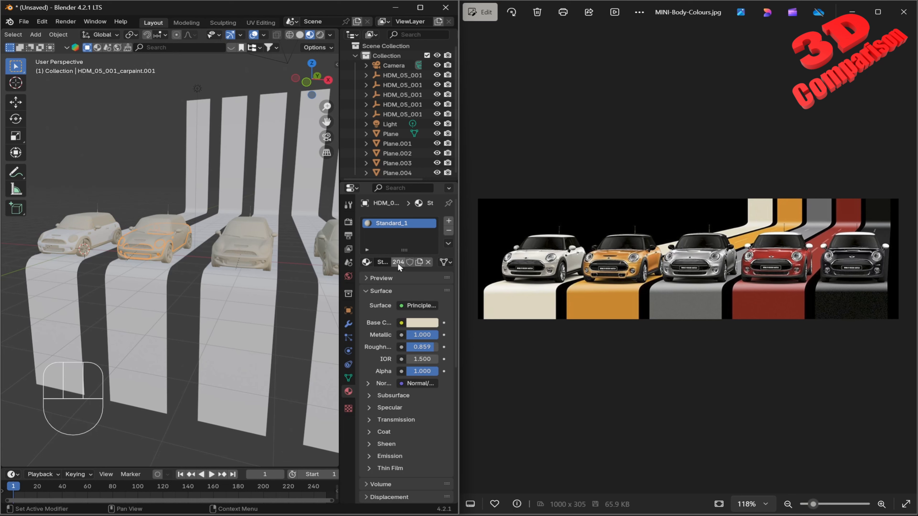
pyautogui.click(428, 263)
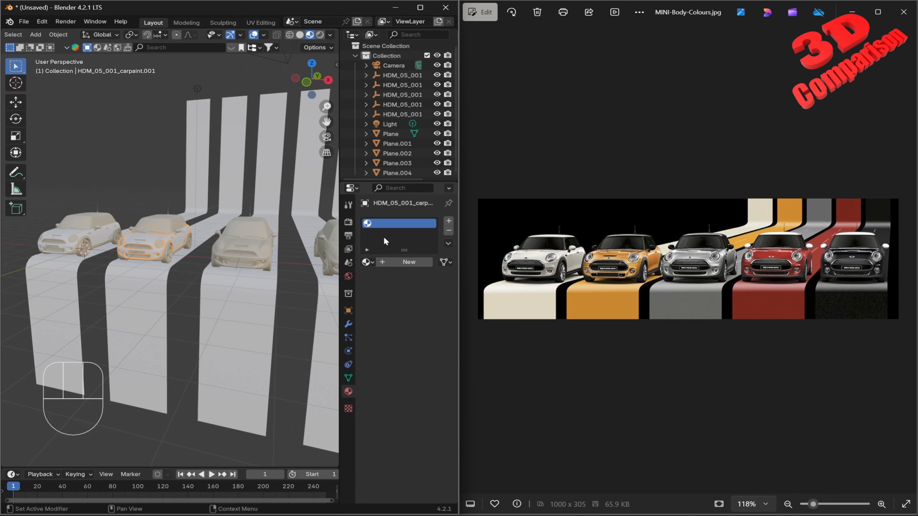
pyautogui.click(268, 247)
pyautogui.click(427, 262)
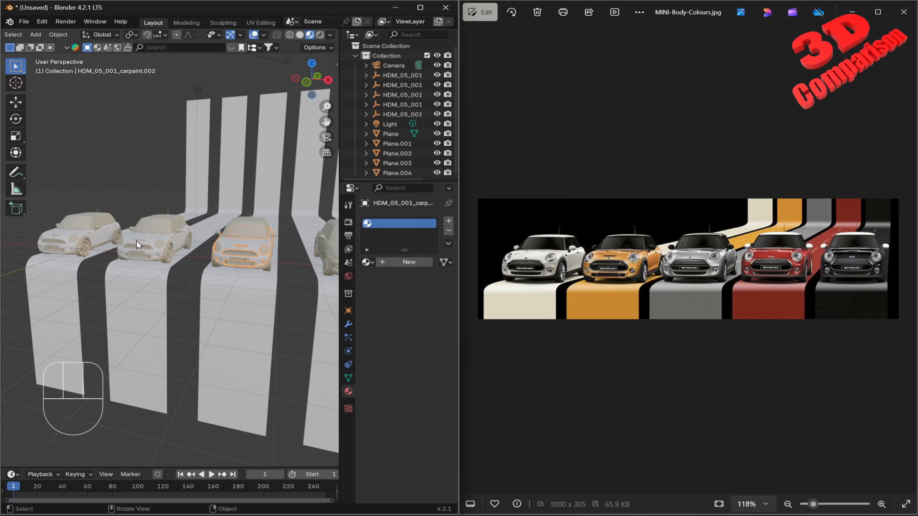
# Step: Create a new material for the first car's body paint and sample its base colour from the reference's cream strip
pyautogui.click(101, 235)
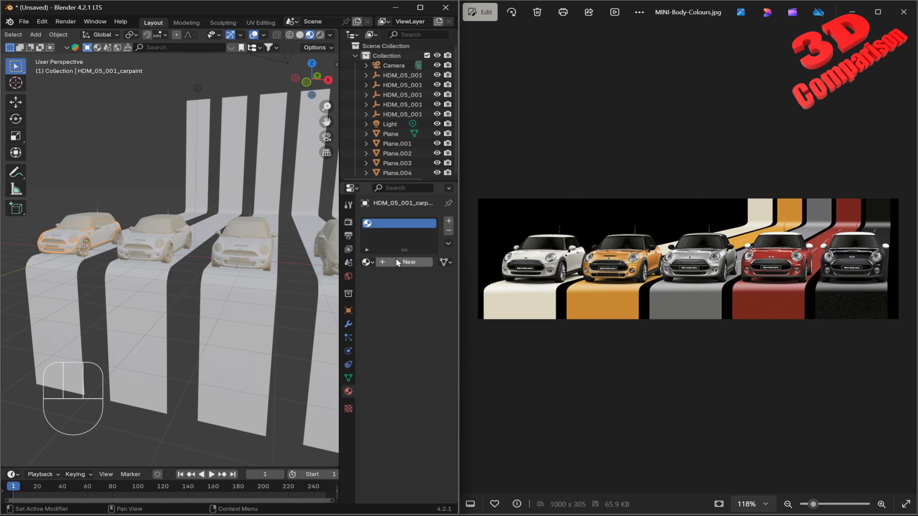
pyautogui.click(401, 263)
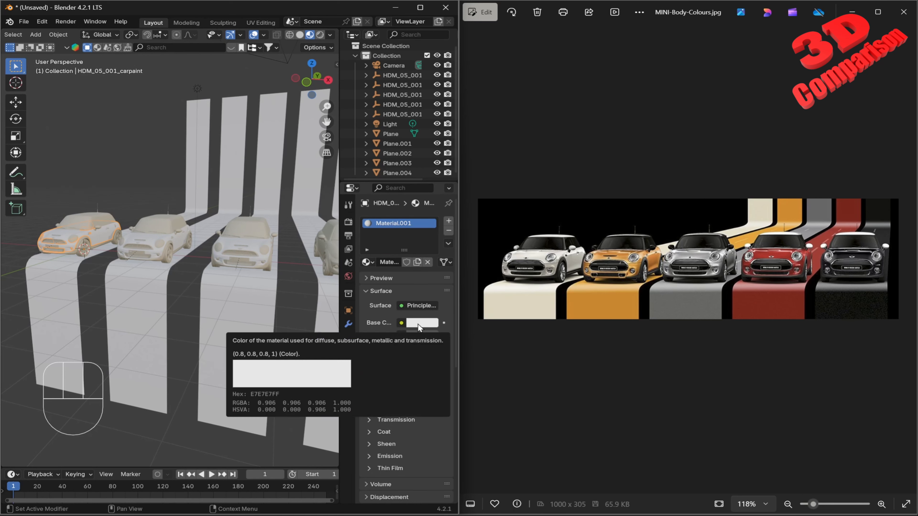
pyautogui.click(421, 322)
pyautogui.click(427, 279)
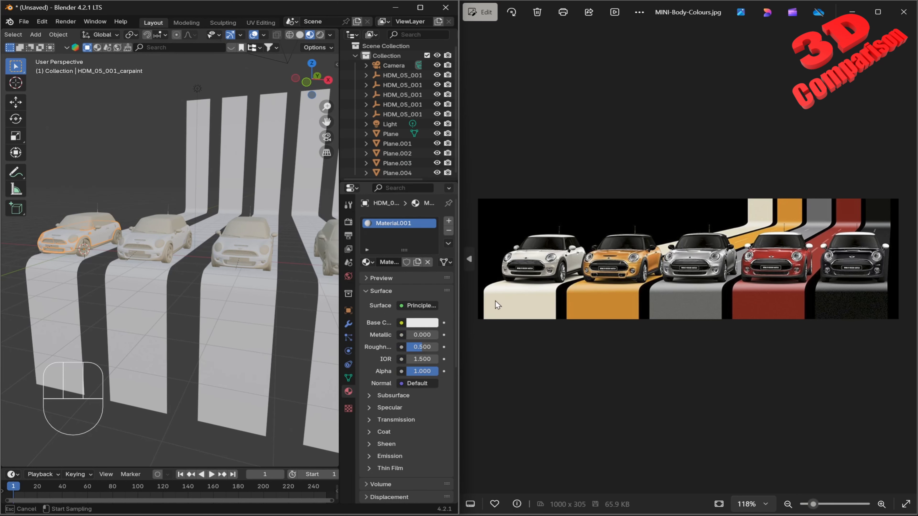
pyautogui.click(511, 307)
pyautogui.click(140, 192)
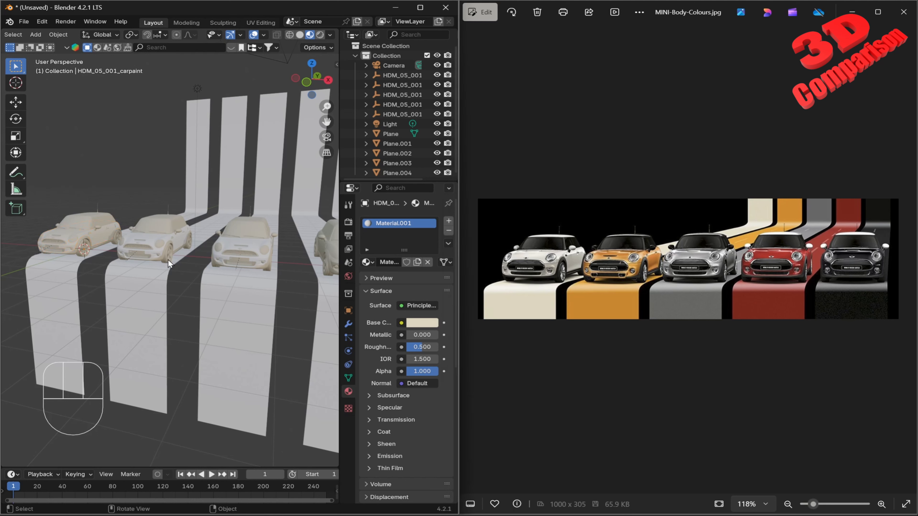
# Step: Create a new material for the second car's body paint and sample its base colour from the reference's orange strip
pyautogui.click(179, 241)
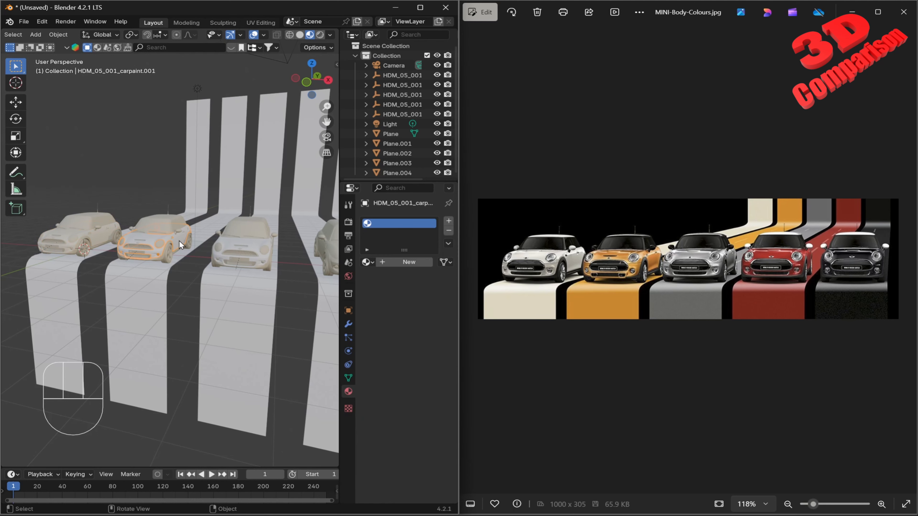
pyautogui.click(406, 263)
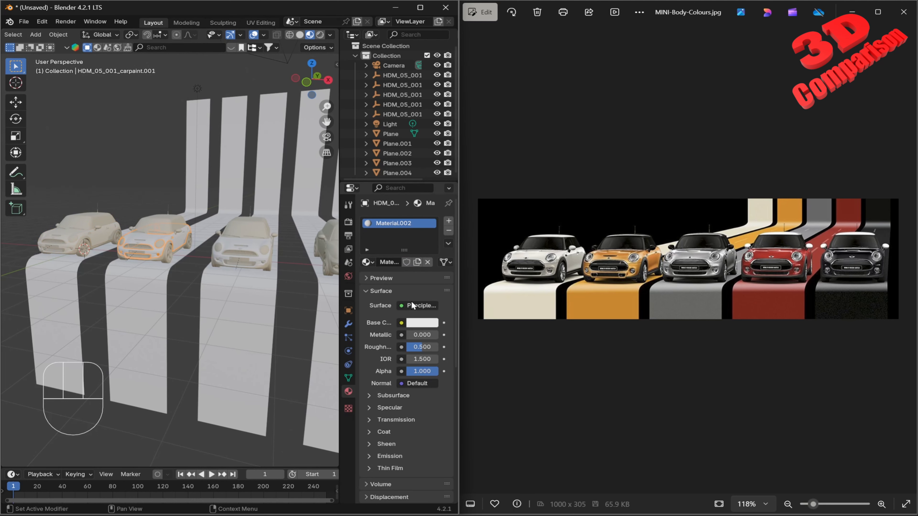
pyautogui.click(427, 324)
pyautogui.click(423, 264)
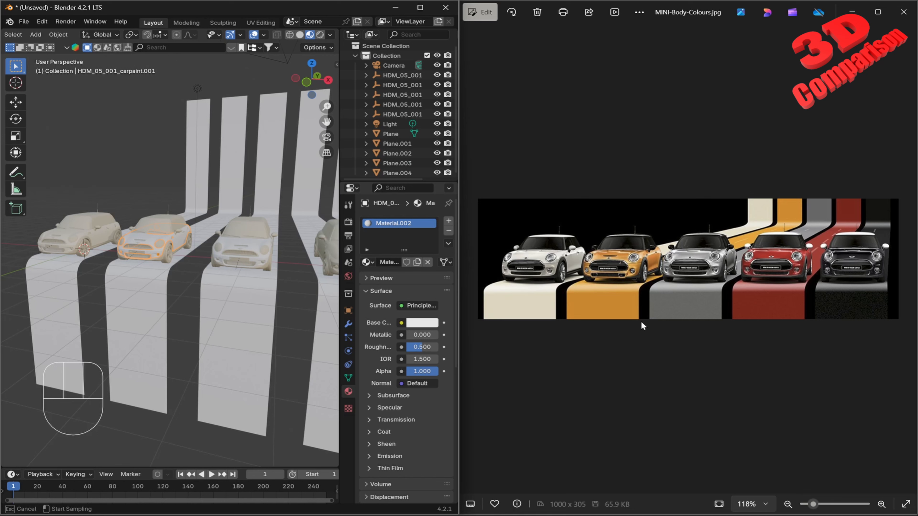
pyautogui.click(611, 306)
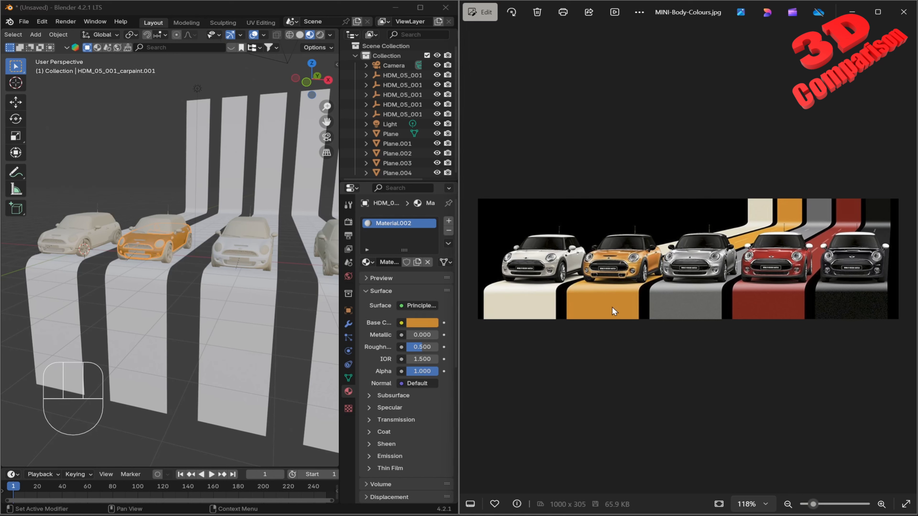
# Step: Create a new material for the third car's body paint and sample its base colour from the reference's grey strip
pyautogui.click(254, 242)
pyautogui.click(412, 262)
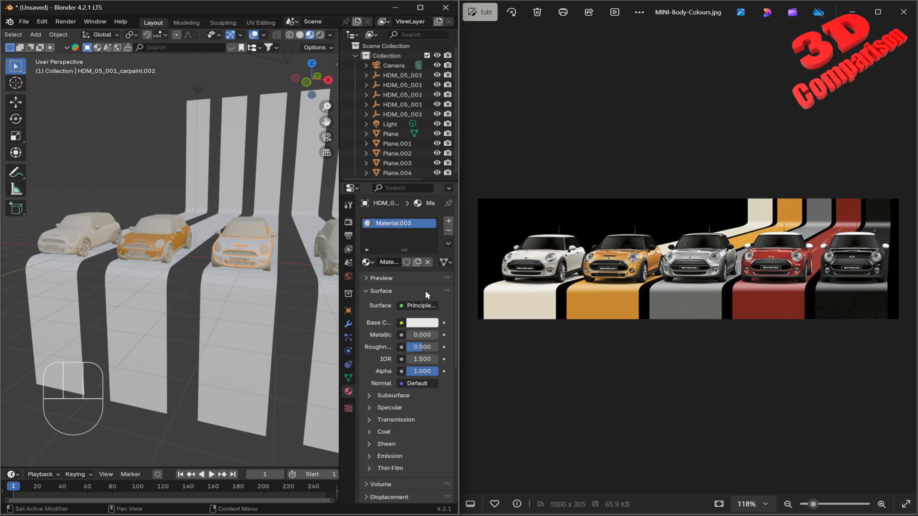
pyautogui.click(425, 325)
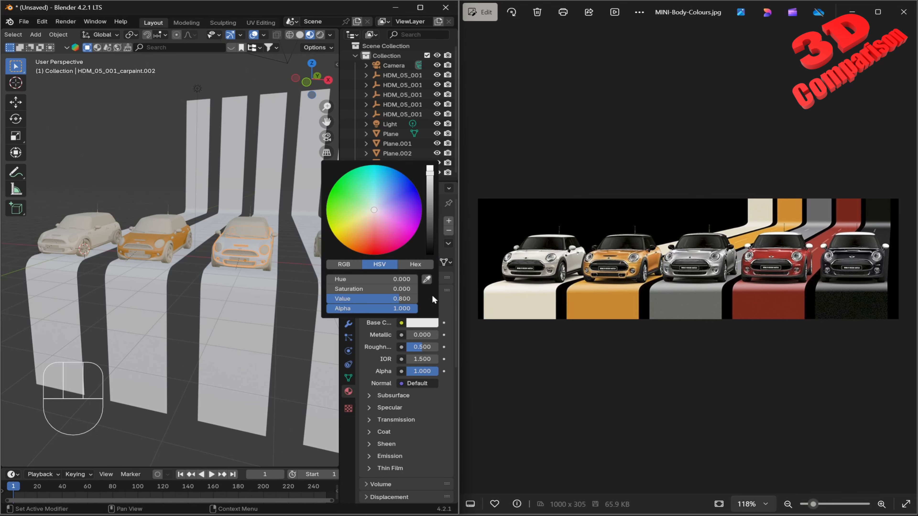
pyautogui.click(426, 281)
pyautogui.click(703, 313)
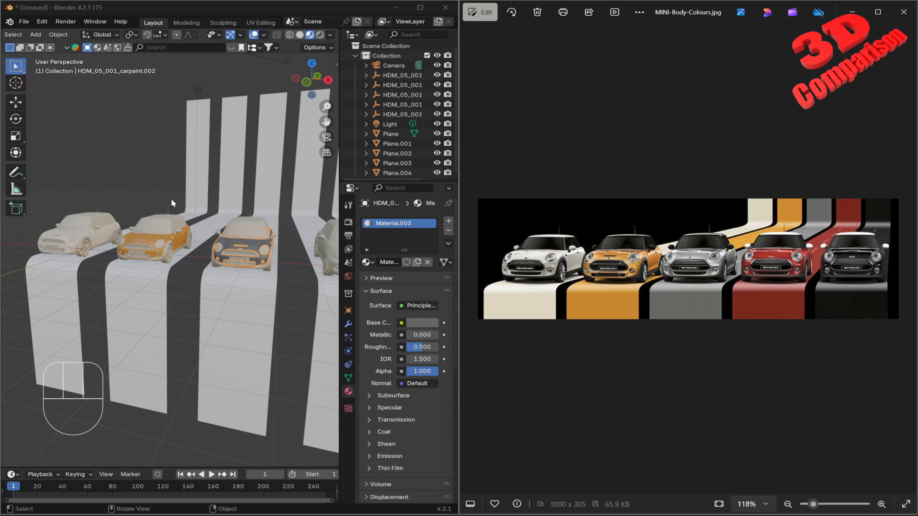
# Step: Replace the shared Standard_1 material on the fourth car's black plastic trim with a new material
pyautogui.moveTo(170, 198); pyautogui.dragTo(275, 259, button='middle')
pyautogui.click(299, 261)
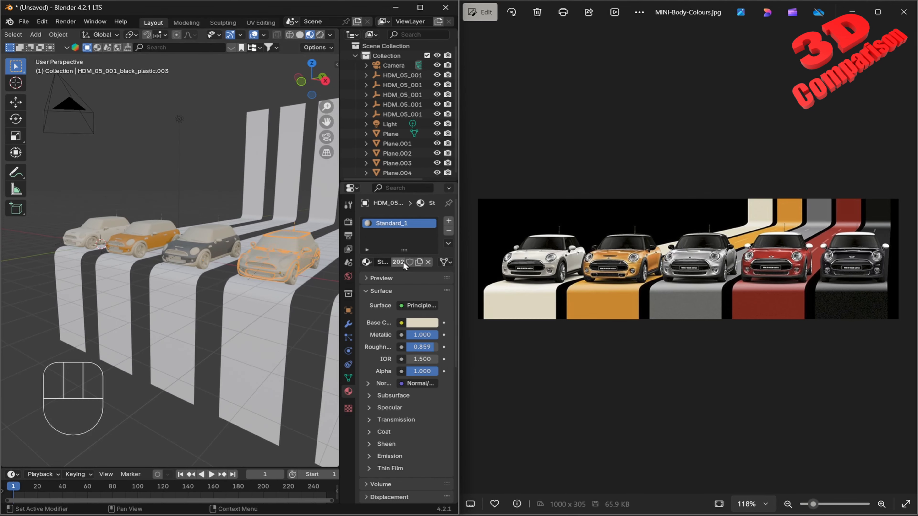
pyautogui.click(428, 264)
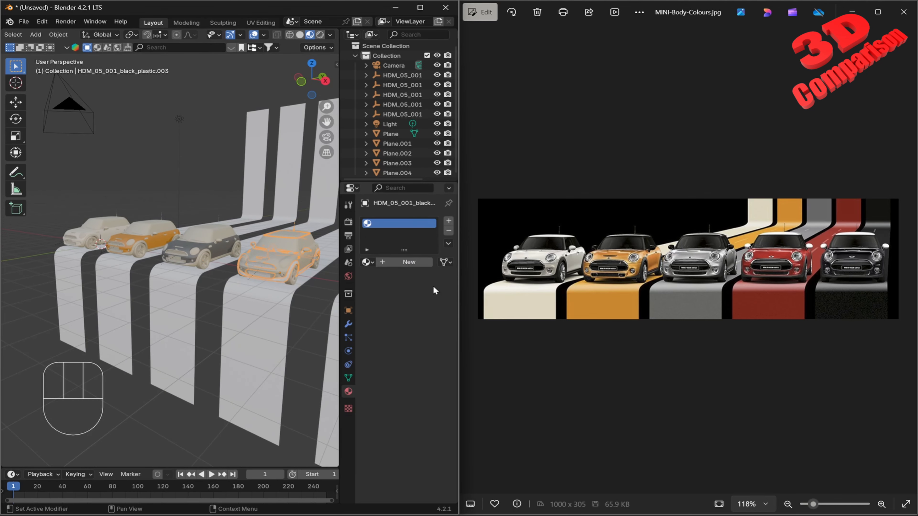
pyautogui.click(408, 261)
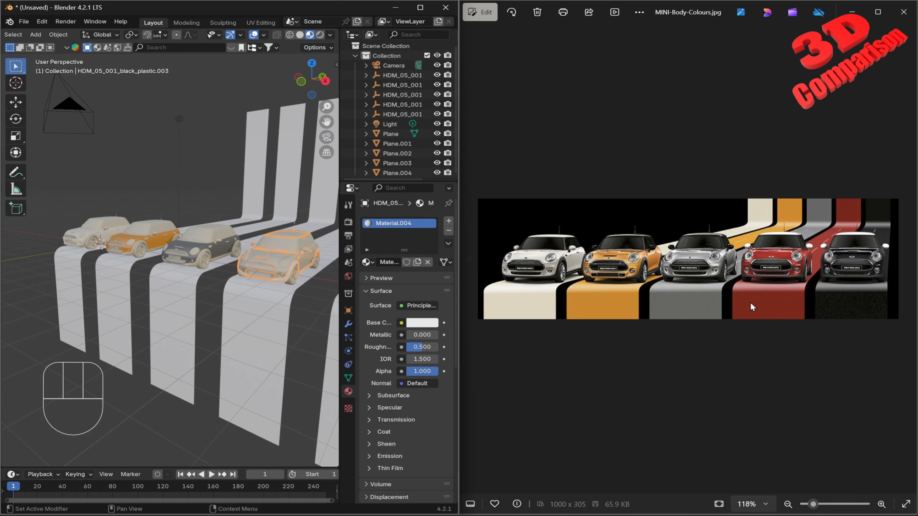
pyautogui.click(436, 324)
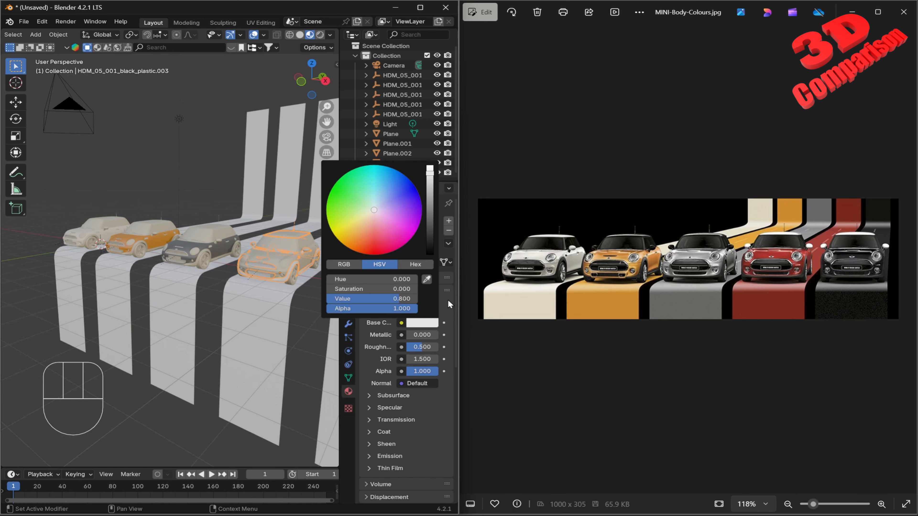
pyautogui.click(426, 323)
pyautogui.click(425, 283)
pyautogui.click(777, 306)
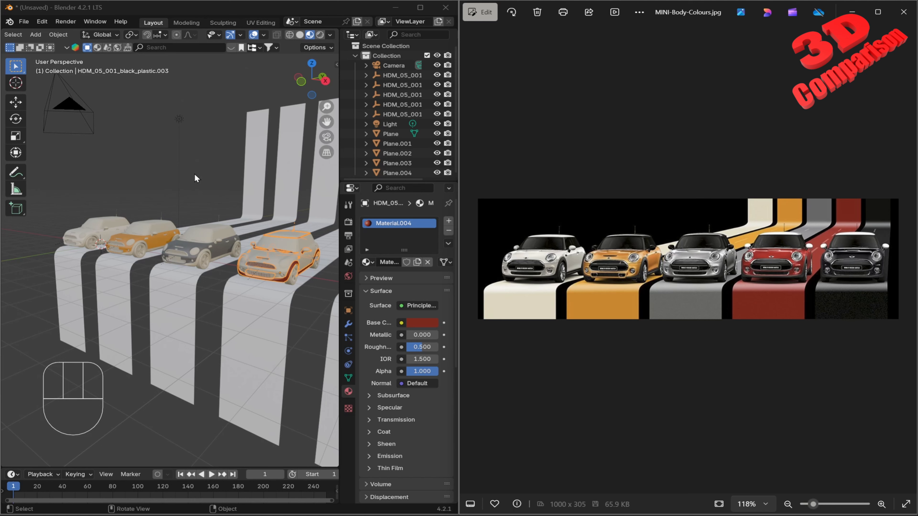
pyautogui.hotkey('ctrl', 'z')
pyautogui.hotkey('ctrl', 'z')
pyautogui.click(285, 266)
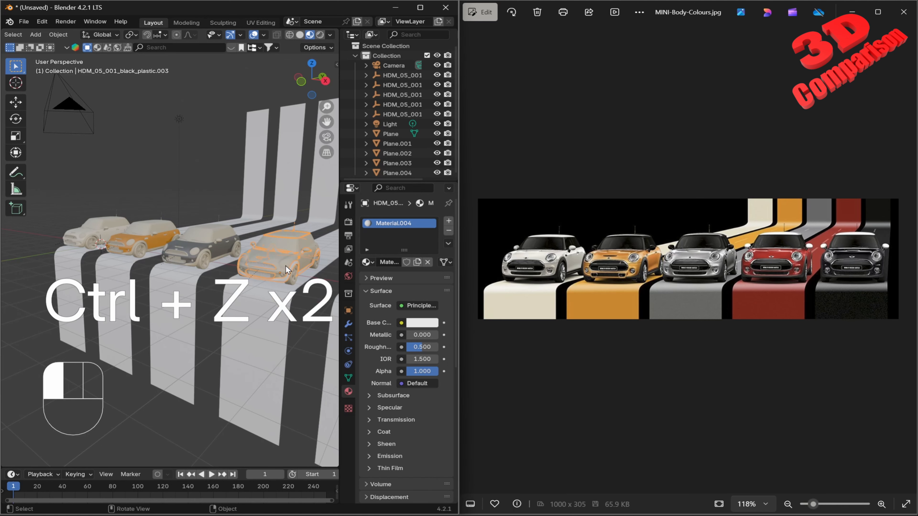
# Step: Replace Standard_1 on the fourth car's body paint with a new material and sample its base colour from the reference's red strip
pyautogui.click(291, 262)
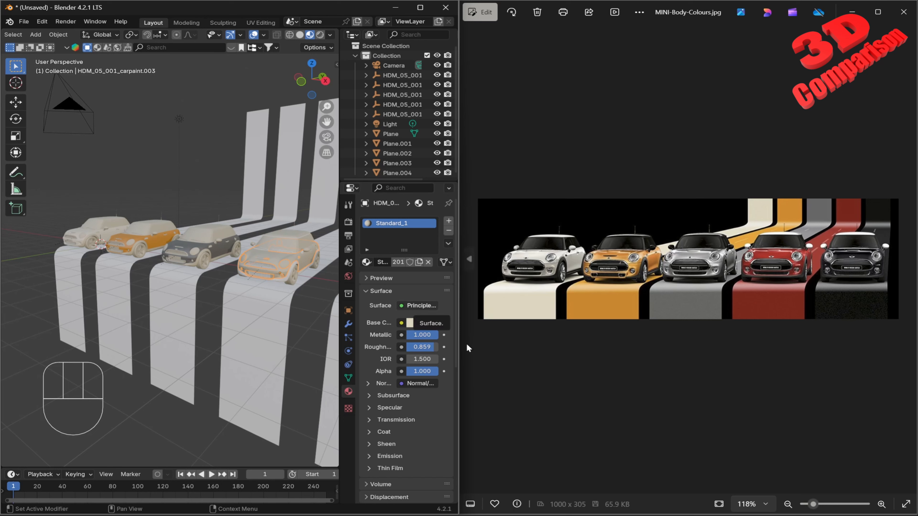
pyautogui.click(428, 262)
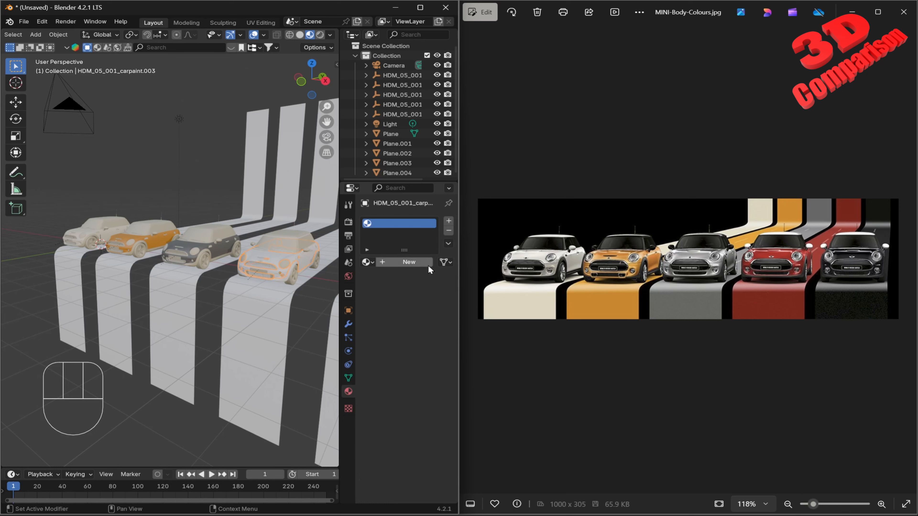
pyautogui.click(404, 262)
pyautogui.click(420, 322)
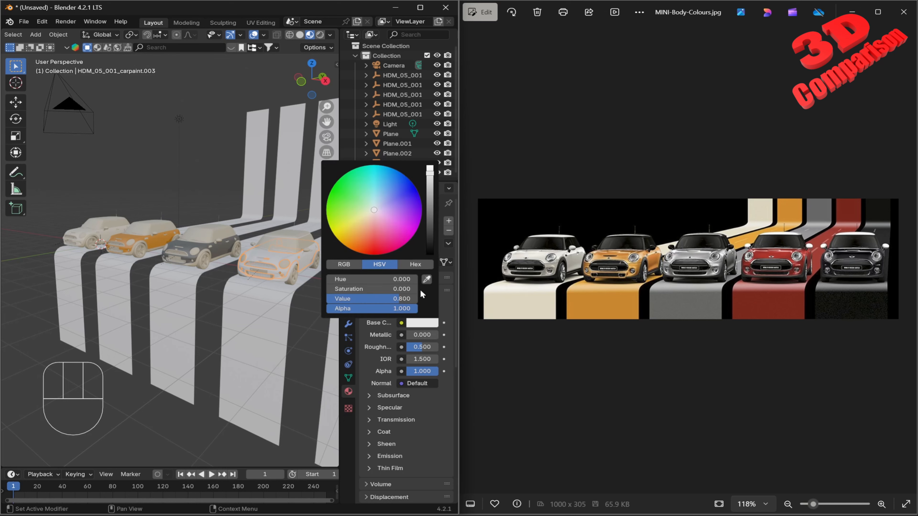
pyautogui.click(427, 281)
pyautogui.click(774, 300)
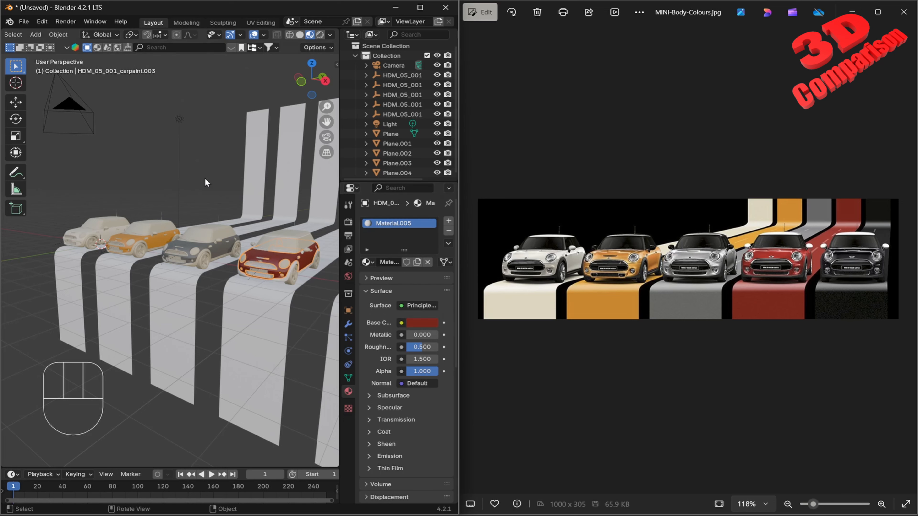
# Step: Replace Standard_1 on the fifth car's body paint with a new material and sample its base colour from the reference's black strip
pyautogui.scroll(-2, 270, 233)
pyautogui.click(302, 266)
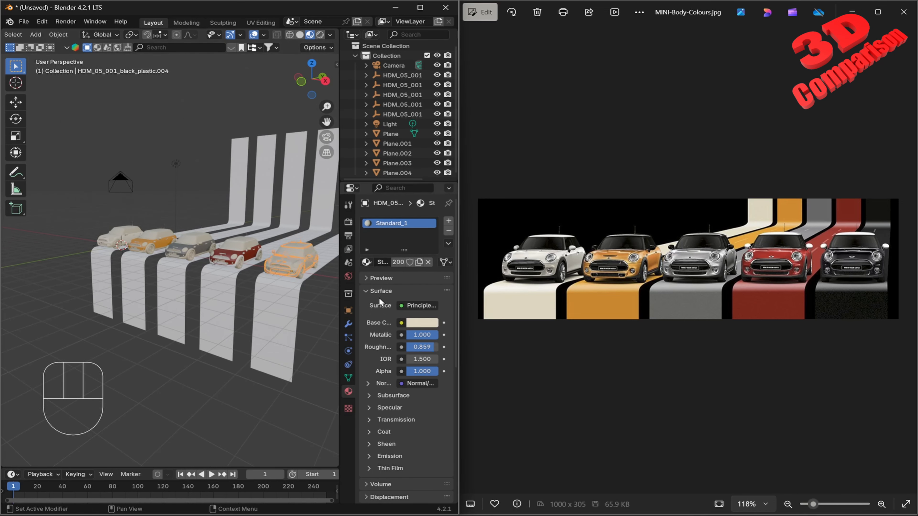
pyautogui.click(427, 262)
pyautogui.click(411, 262)
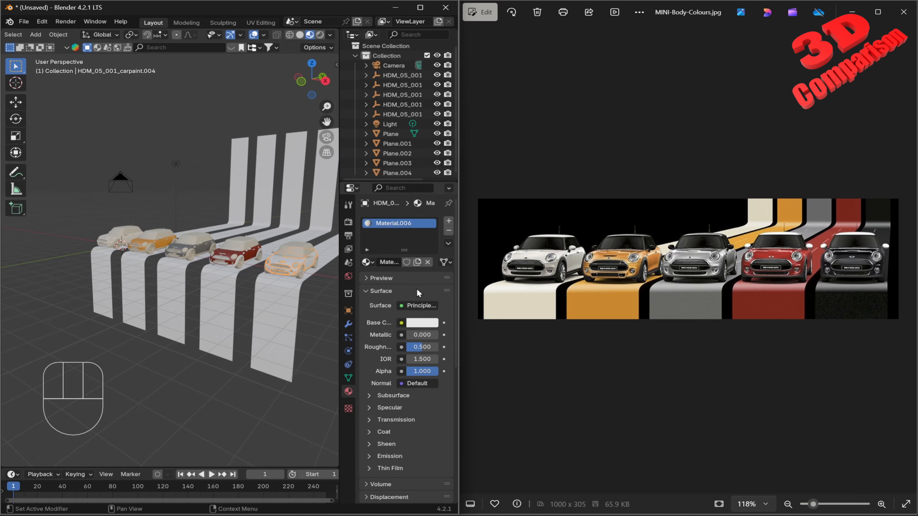
pyautogui.click(422, 326)
pyautogui.click(429, 270)
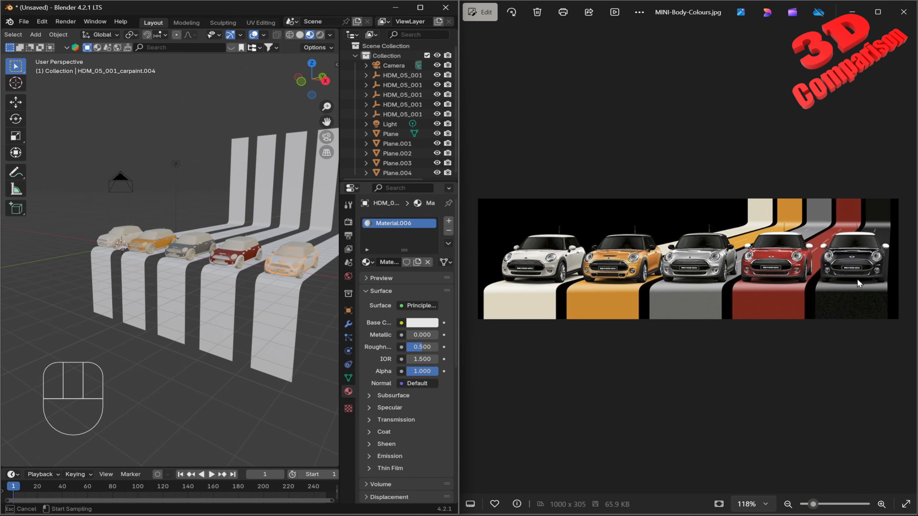
pyautogui.click(855, 310)
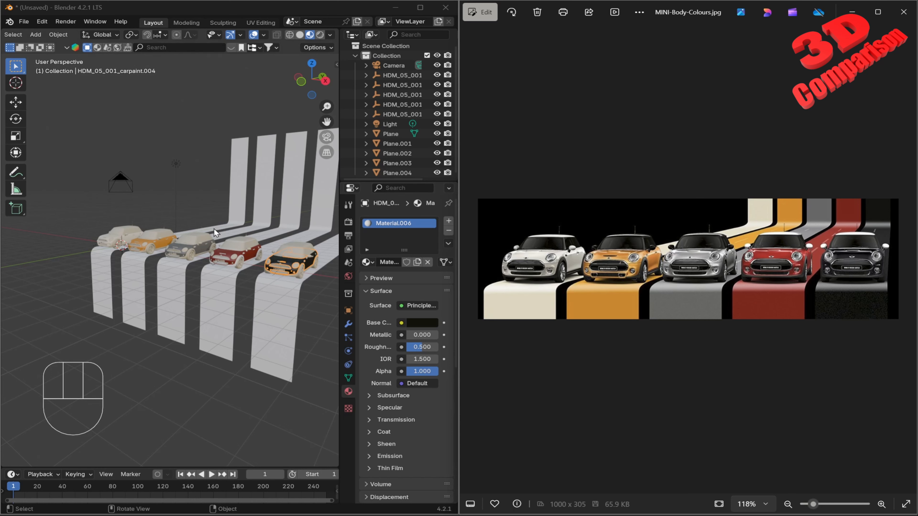
# Step: Replace Standard_1 on the first car's black plastic trim with a new material, sampling a dark base colour from the reference's white car
pyautogui.click(189, 207)
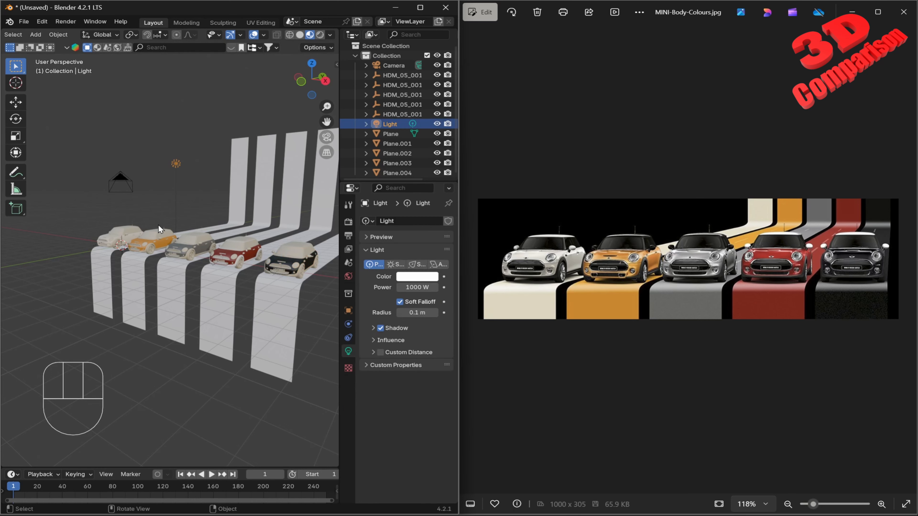
pyautogui.moveTo(158, 224); pyautogui.dragTo(252, 267, button='middle')
pyautogui.scroll(3, 202, 240)
pyautogui.scroll(5, 186, 253)
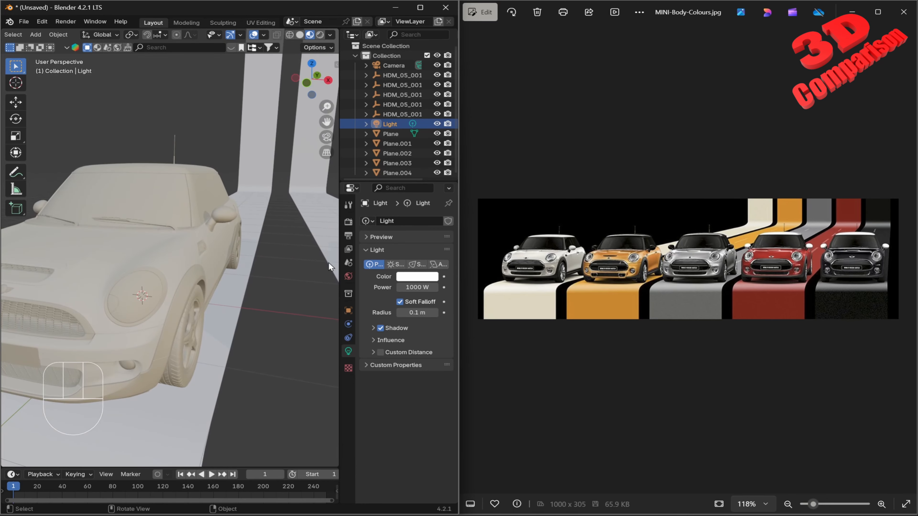
pyautogui.moveTo(185, 293); pyautogui.dragTo(200, 258, button='middle')
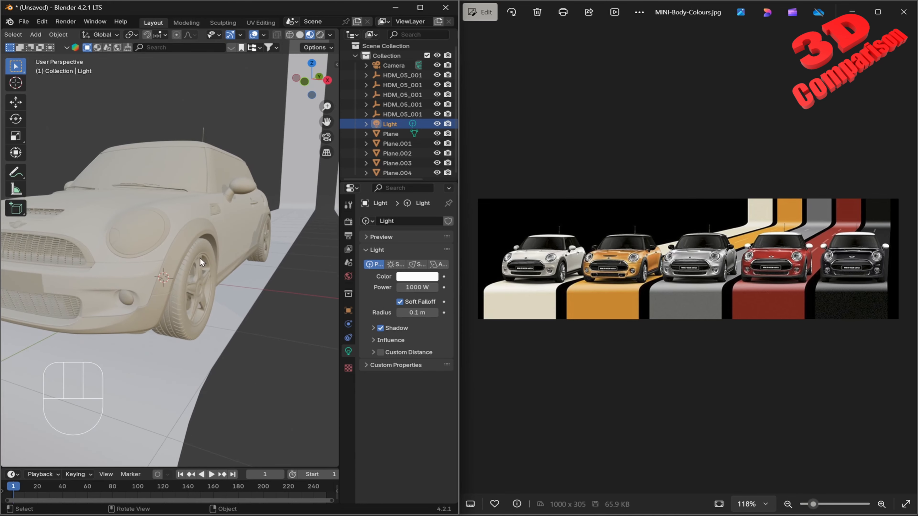
pyautogui.click(184, 217)
pyautogui.click(189, 236)
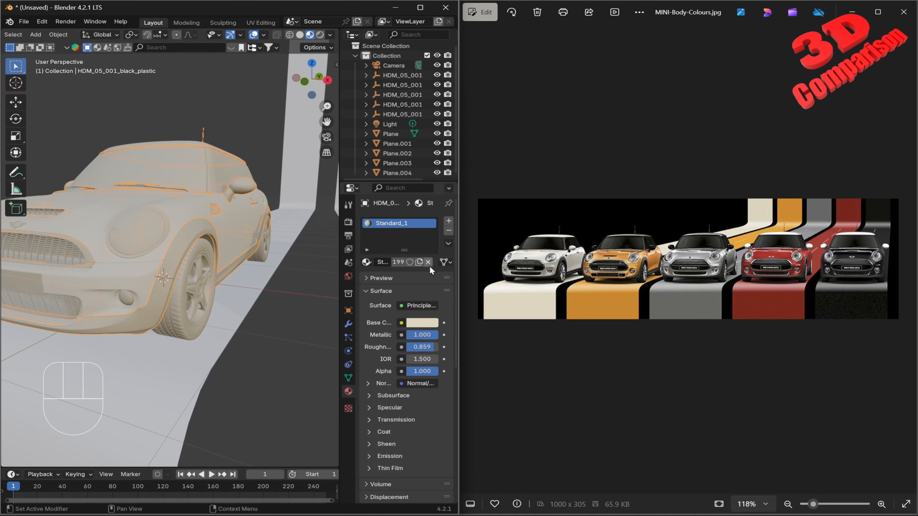
pyautogui.click(424, 323)
pyautogui.click(428, 262)
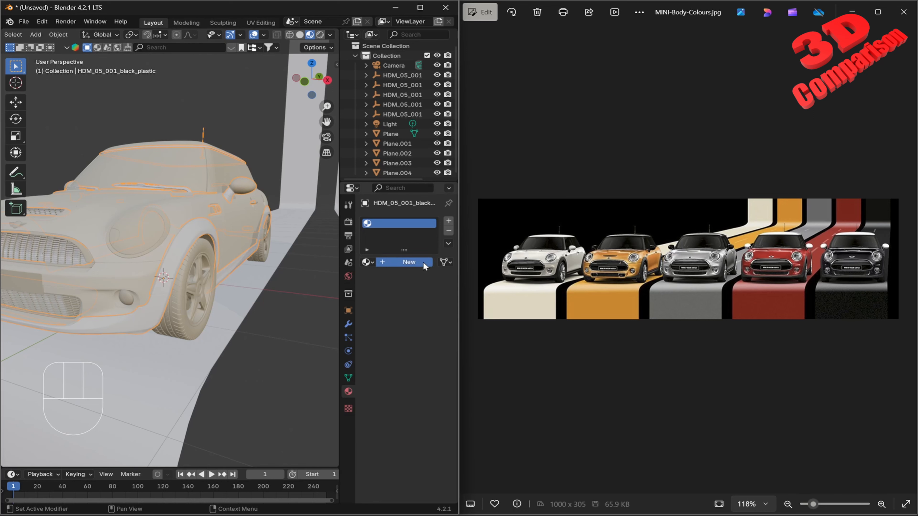
pyautogui.click(424, 262)
pyautogui.click(424, 323)
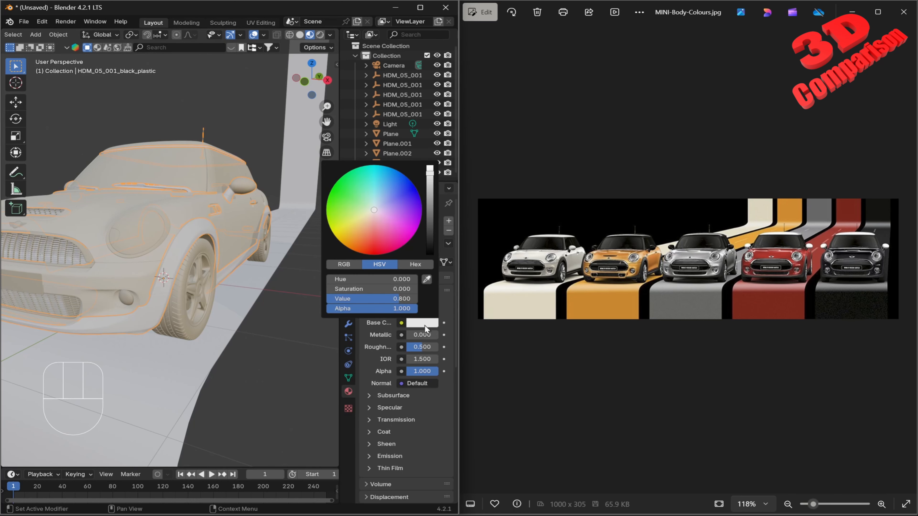
pyautogui.click(426, 280)
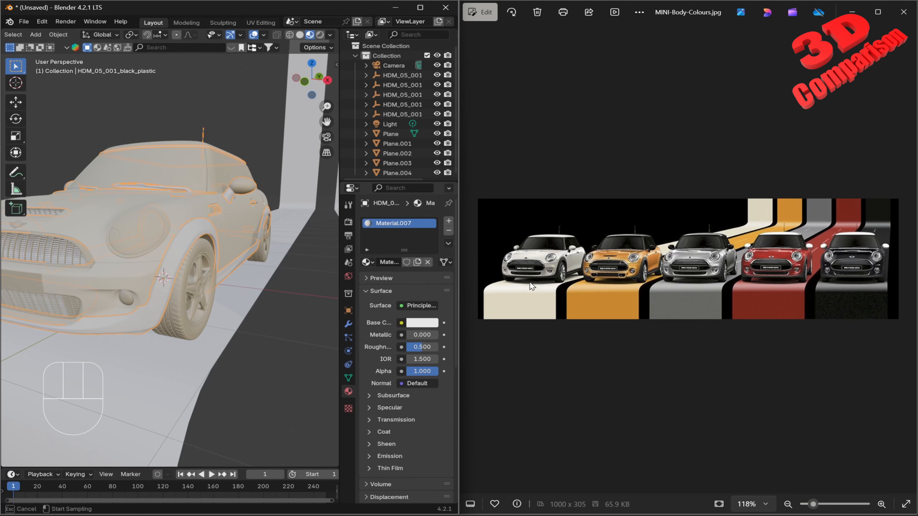
pyautogui.click(563, 264)
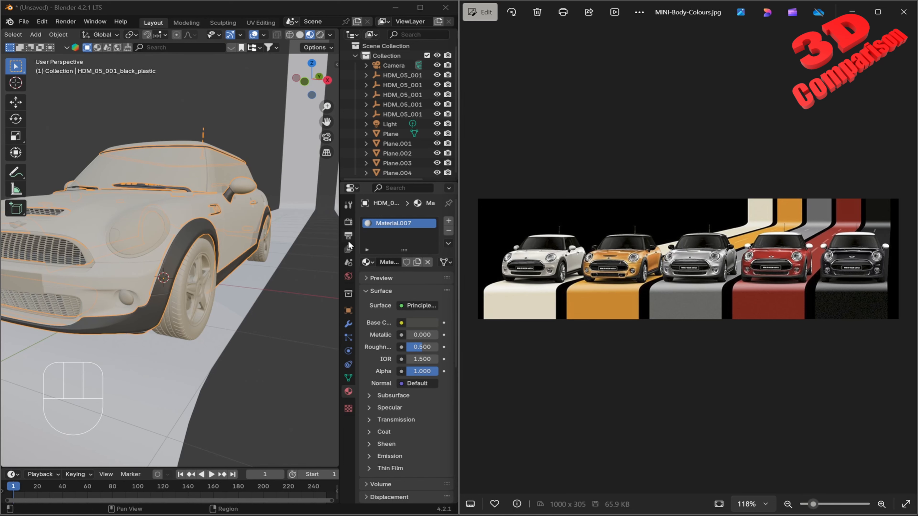
# Step: Rename the first car's trim material as black
pyautogui.doubleClick(391, 223)
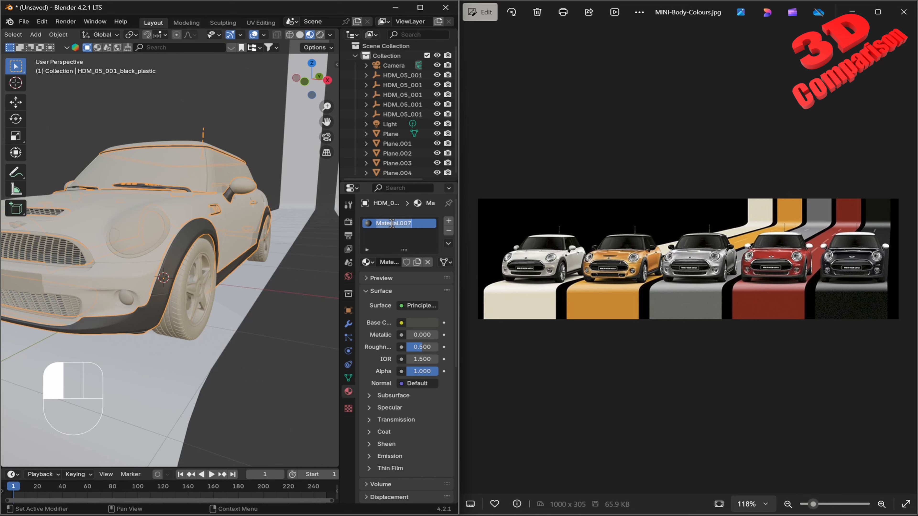
pyautogui.write('black')
pyautogui.press('Return')
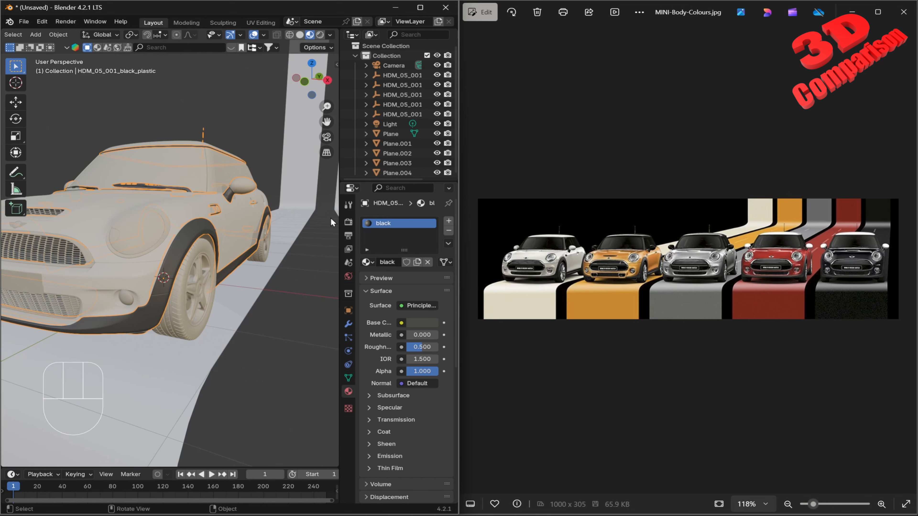
# Step: Replace the shared material on the second car's black plastic trim with the existing black material
pyautogui.scroll(-3, 307, 226)
pyautogui.keyDown('shift'); pyautogui.moveTo(307, 226); pyautogui.dragTo(182, 232, button='middle'); pyautogui.keyUp('shift')
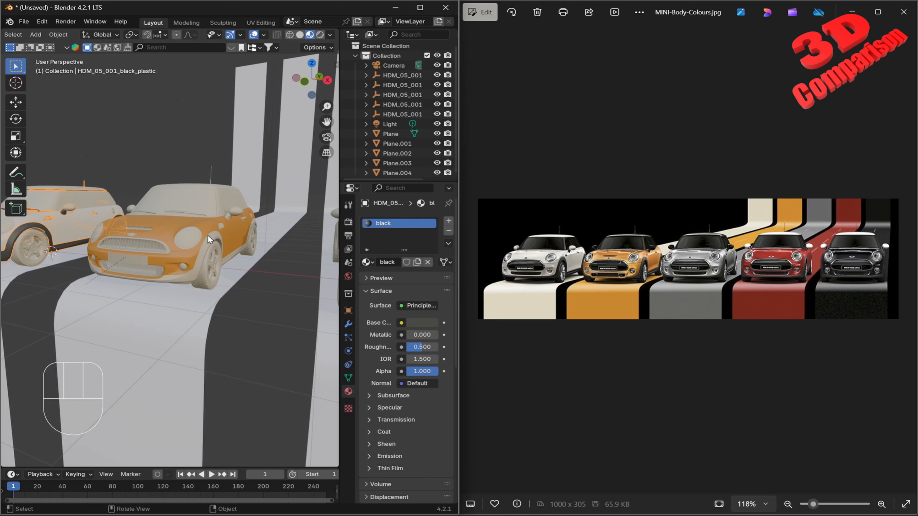
pyautogui.click(216, 237)
pyautogui.click(429, 261)
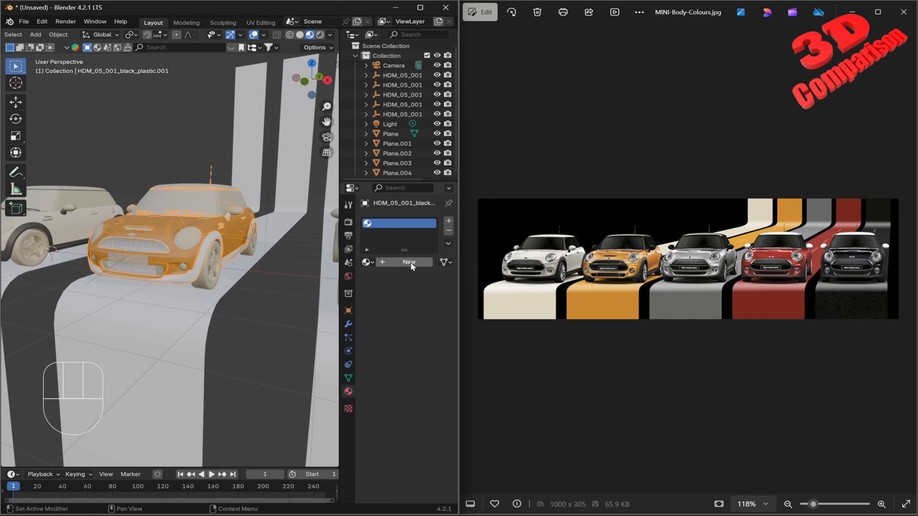
pyautogui.click(367, 262)
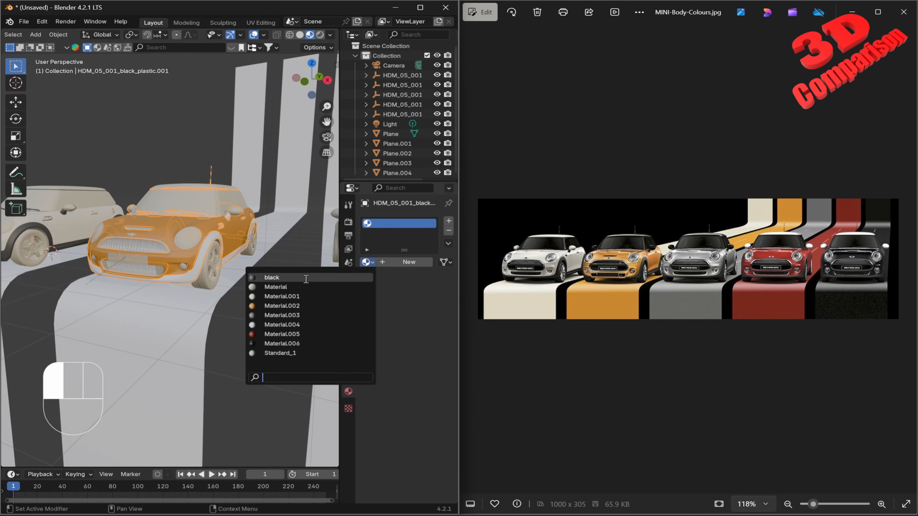
pyautogui.click(271, 278)
# Step: Replace the shared material on the third, grey car's black plastic trim with the existing black material
pyautogui.scroll(-3, 234, 250)
pyautogui.keyDown('shift'); pyautogui.moveTo(235, 250); pyautogui.dragTo(253, 265, button='middle'); pyautogui.keyUp('shift')
pyautogui.scroll(4, 219, 262)
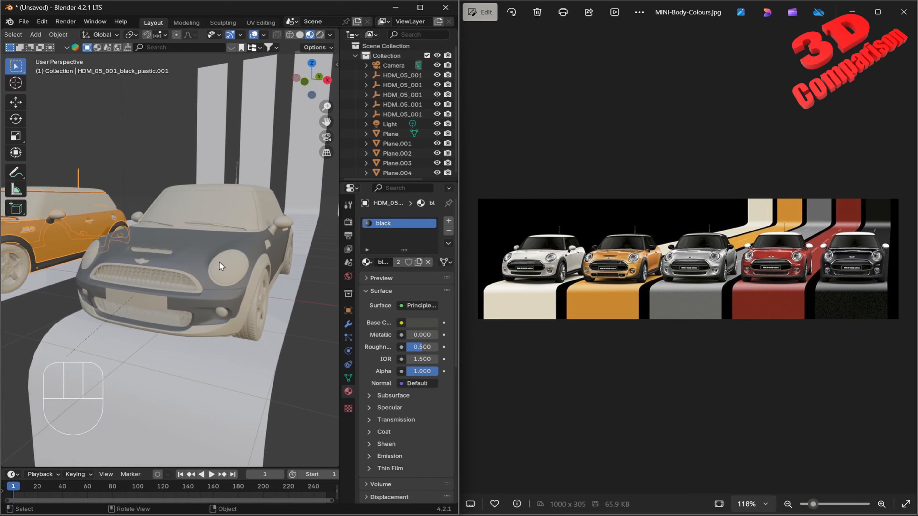
pyautogui.click(257, 266)
pyautogui.click(428, 261)
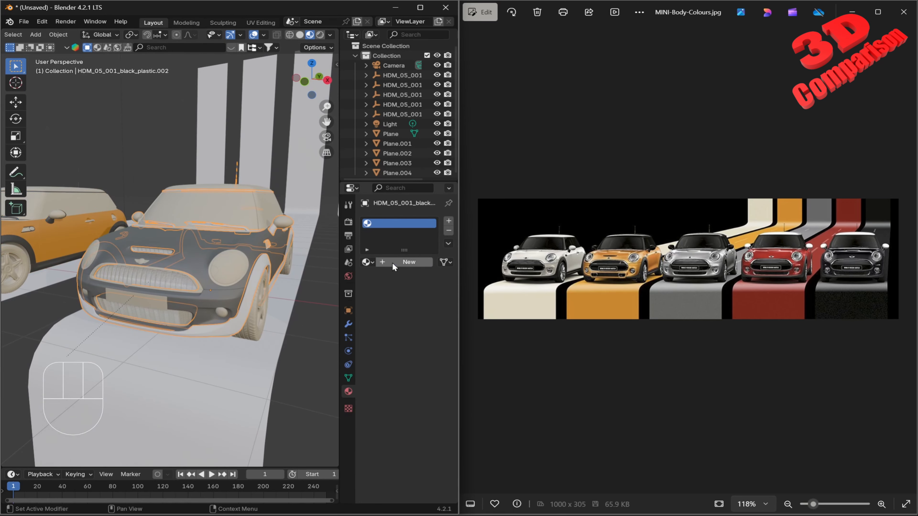
pyautogui.click(367, 262)
pyautogui.click(271, 277)
# Step: Replace Material.004 on the fourth, red car's black plastic trim with the existing black material
pyautogui.keyDown('shift'); pyautogui.moveTo(271, 269); pyautogui.dragTo(237, 271, button='middle'); pyautogui.keyUp('shift')
pyautogui.click(236, 272)
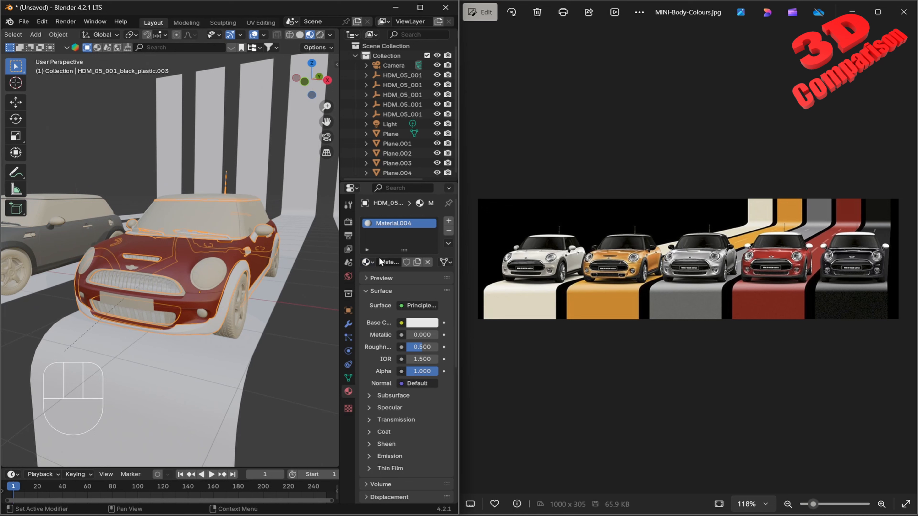
pyautogui.click(428, 262)
pyautogui.click(366, 262)
pyautogui.click(320, 281)
# Step: Replace Standard_1 on the fifth car's black plastic trim with the existing black material
pyautogui.keyDown('shift'); pyautogui.moveTo(320, 282); pyautogui.dragTo(183, 260, button='middle'); pyautogui.keyUp('shift')
pyautogui.click(185, 262)
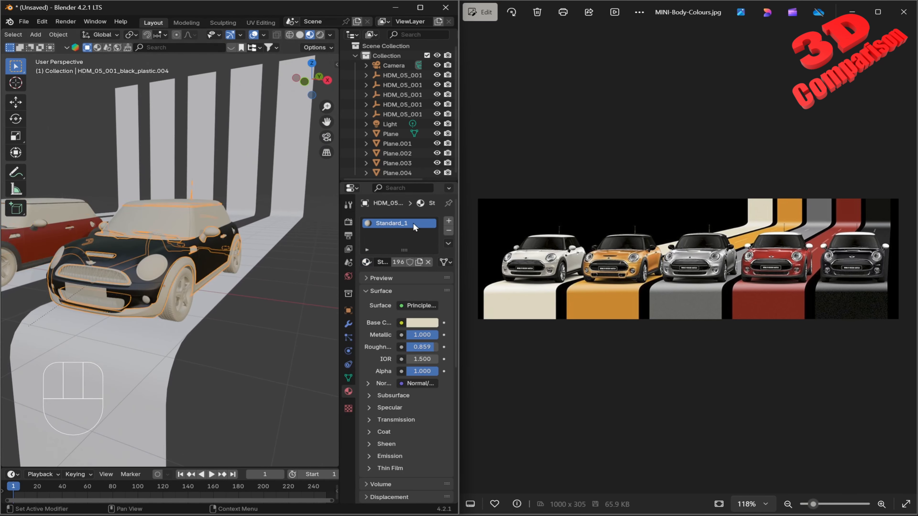
pyautogui.click(428, 262)
pyautogui.click(371, 263)
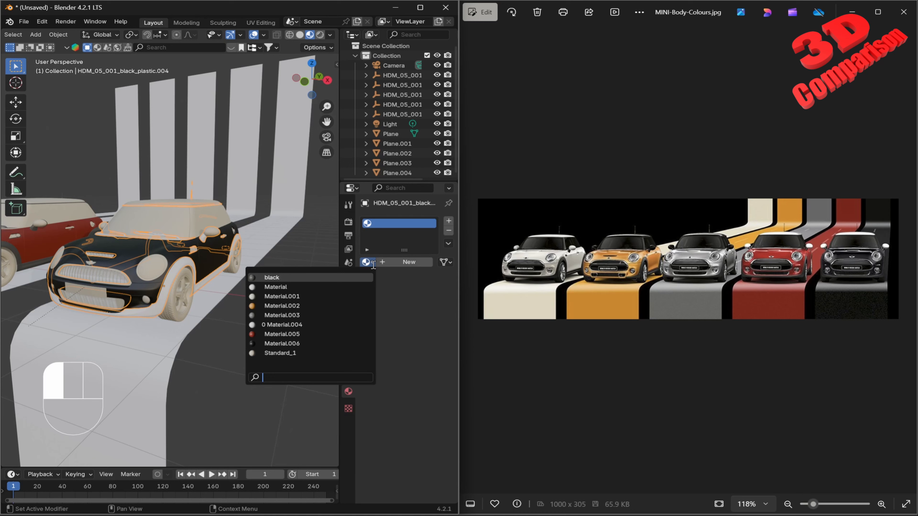
pyautogui.click(331, 278)
# Step: Set the fifth car's body paint to a metallic value of about 0.089 and a roughness of 0.2
pyautogui.scroll(5, 192, 274)
pyautogui.scroll(-5, 198, 283)
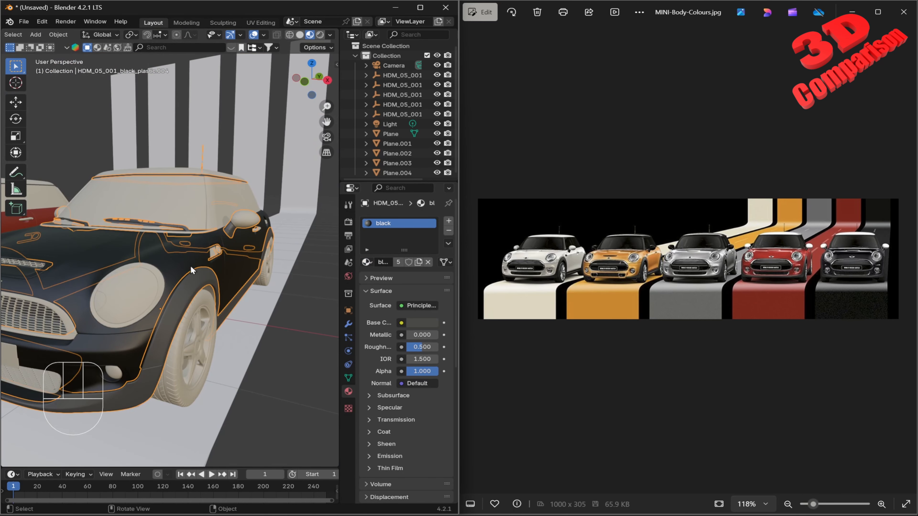
pyautogui.click(177, 259)
pyautogui.moveTo(415, 335)
pyautogui.mouseDown()
pyautogui.moveTo(422, 347)
pyautogui.moveTo(410, 347)
pyautogui.mouseUp()
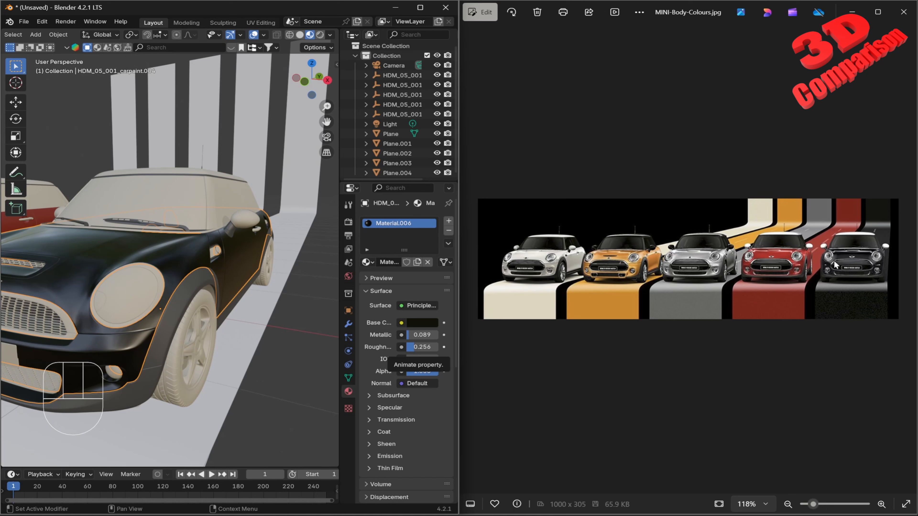
pyautogui.click(425, 345)
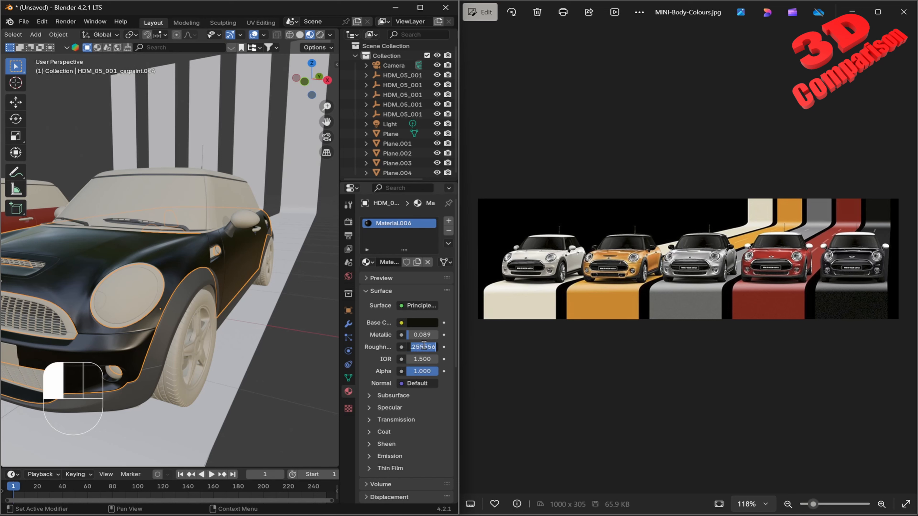
pyautogui.write('0.2')
pyautogui.press('Return')
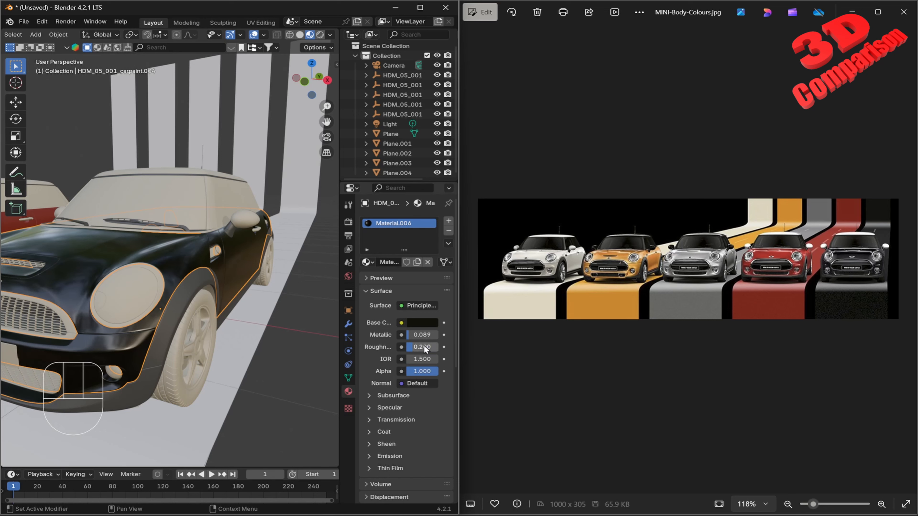